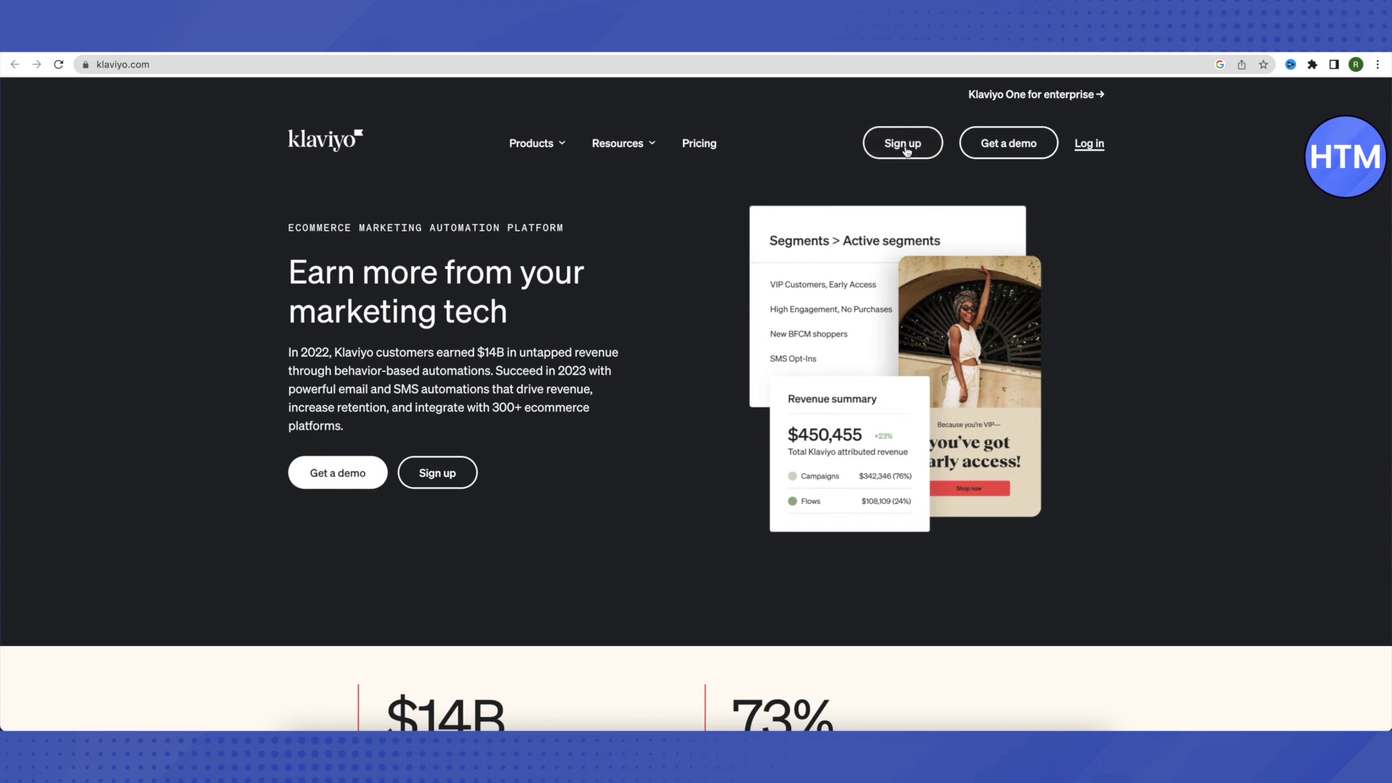
Open the Get started today sign-up form for a new Klaviyo account and scroll through it
left_click(908, 148)
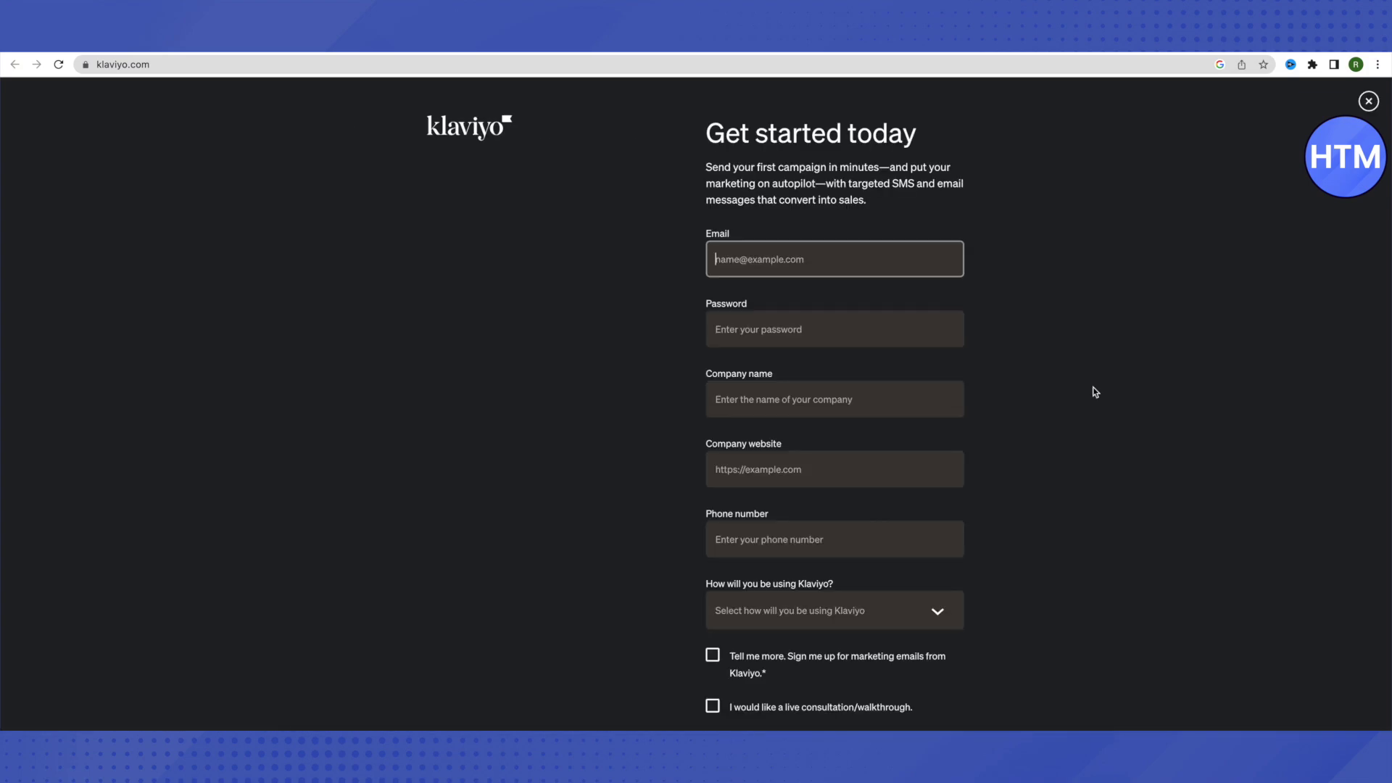
scroll(1095, 392, "down", 4)
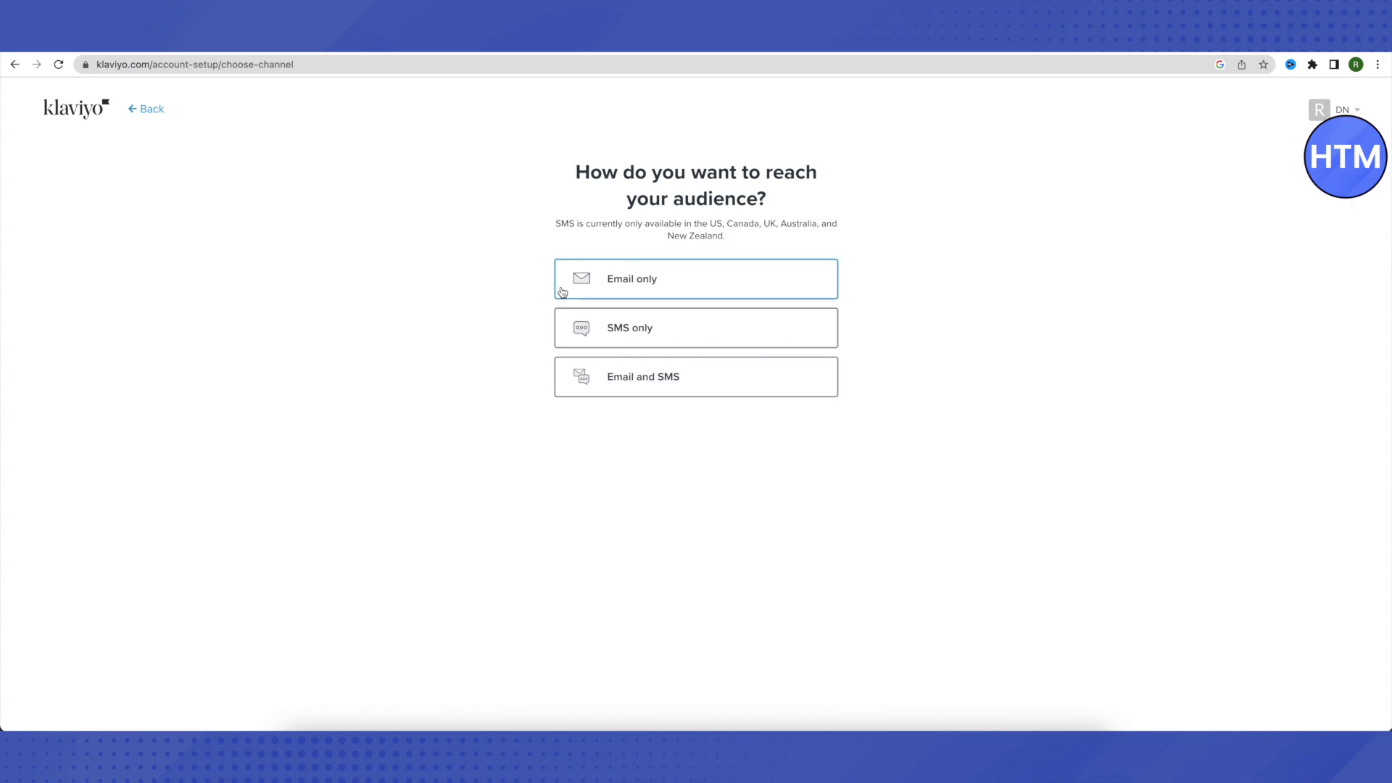
Choose Email only as the way to reach the audience
left_click(673, 288)
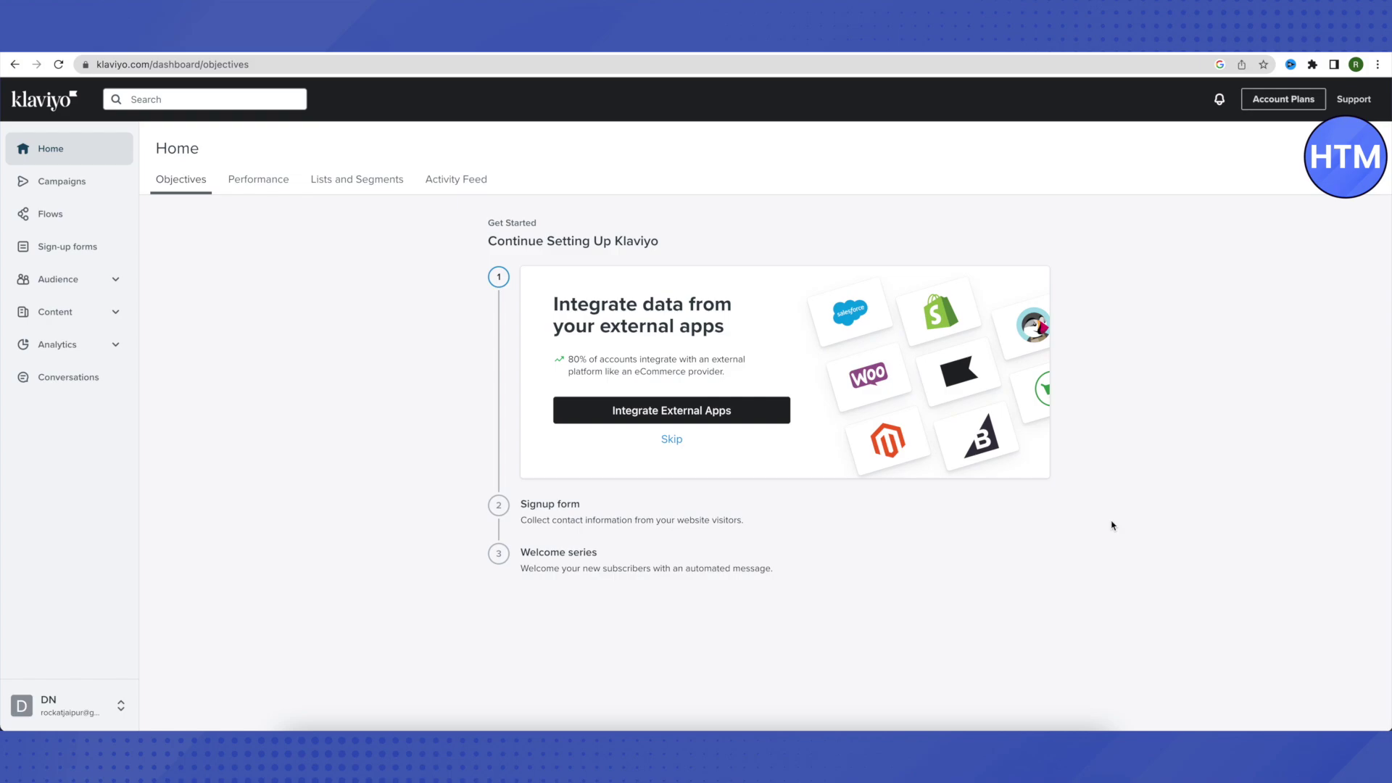
Create a new email campaign from the Campaigns page
left_click(52, 188)
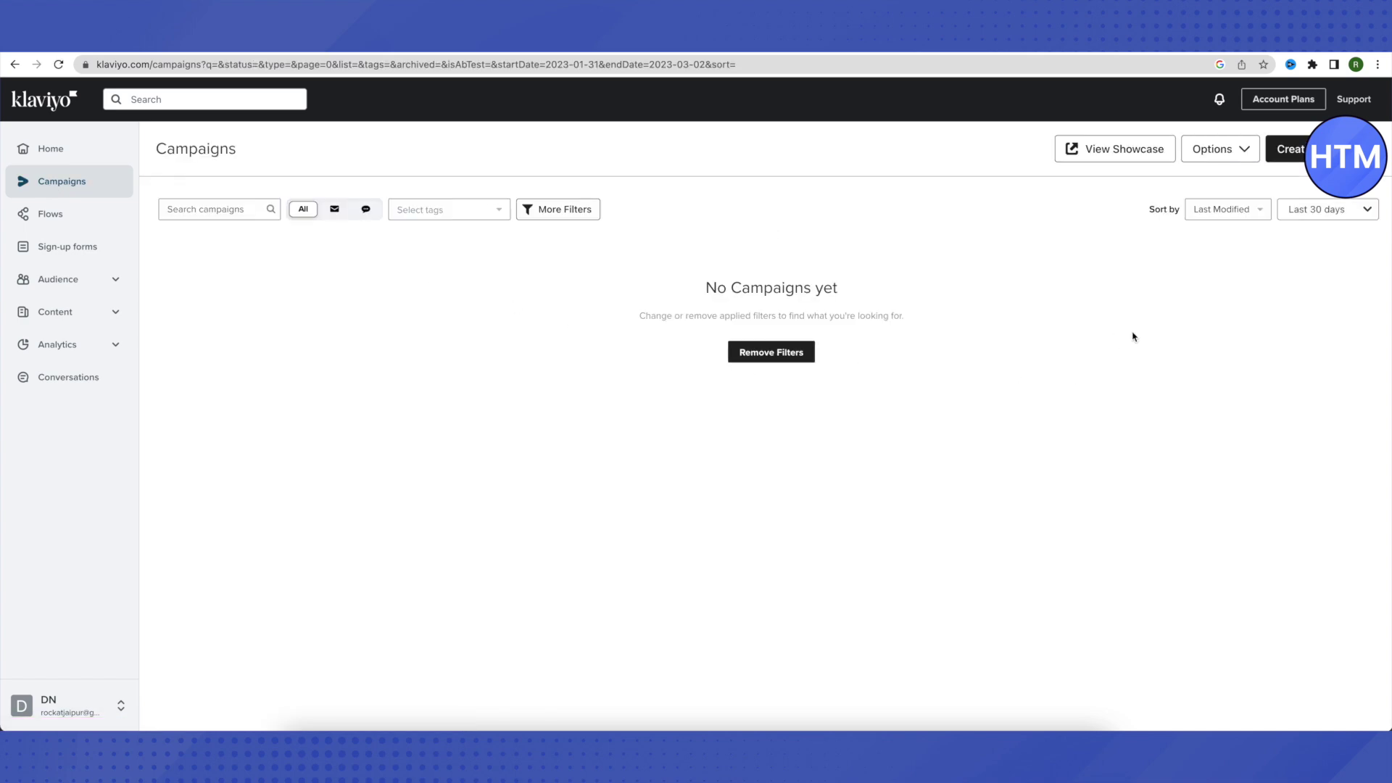
left_click(1303, 153)
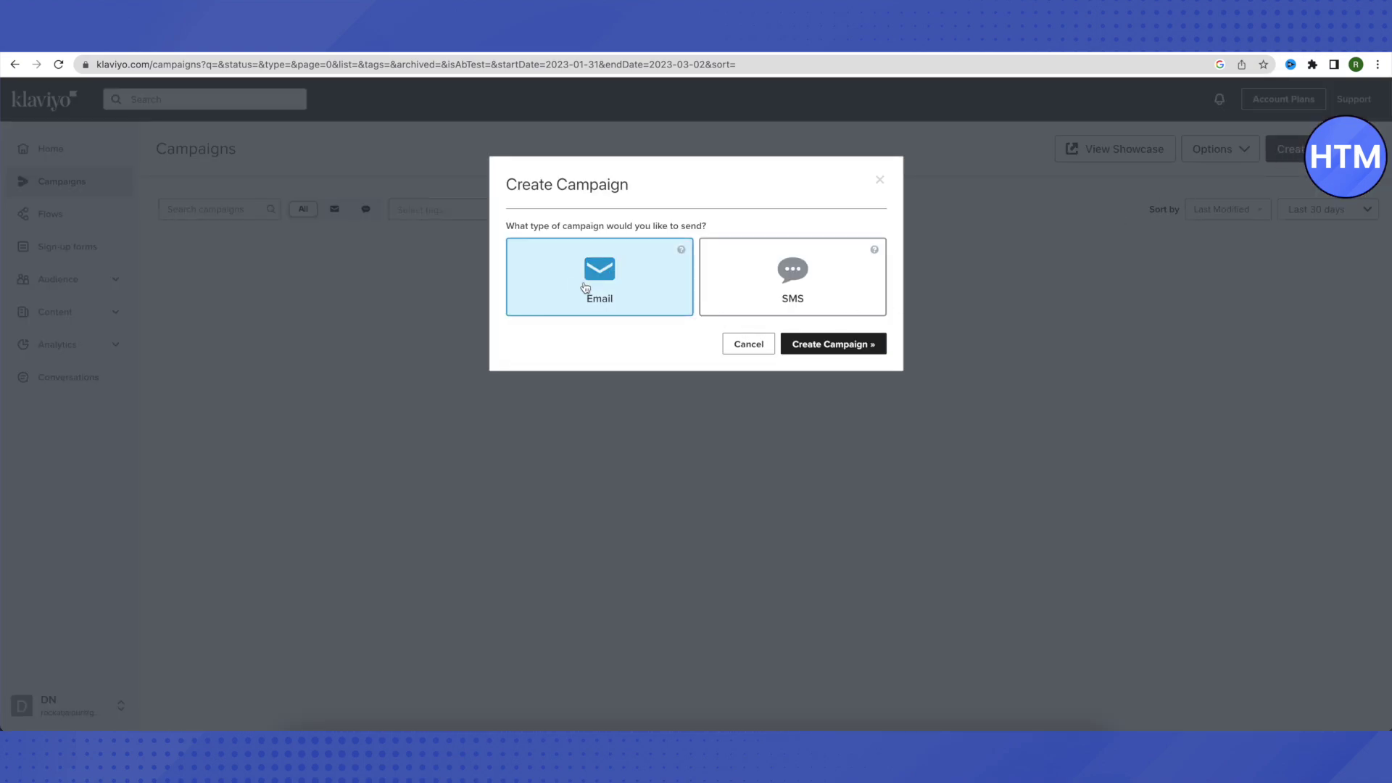
left_click(823, 352)
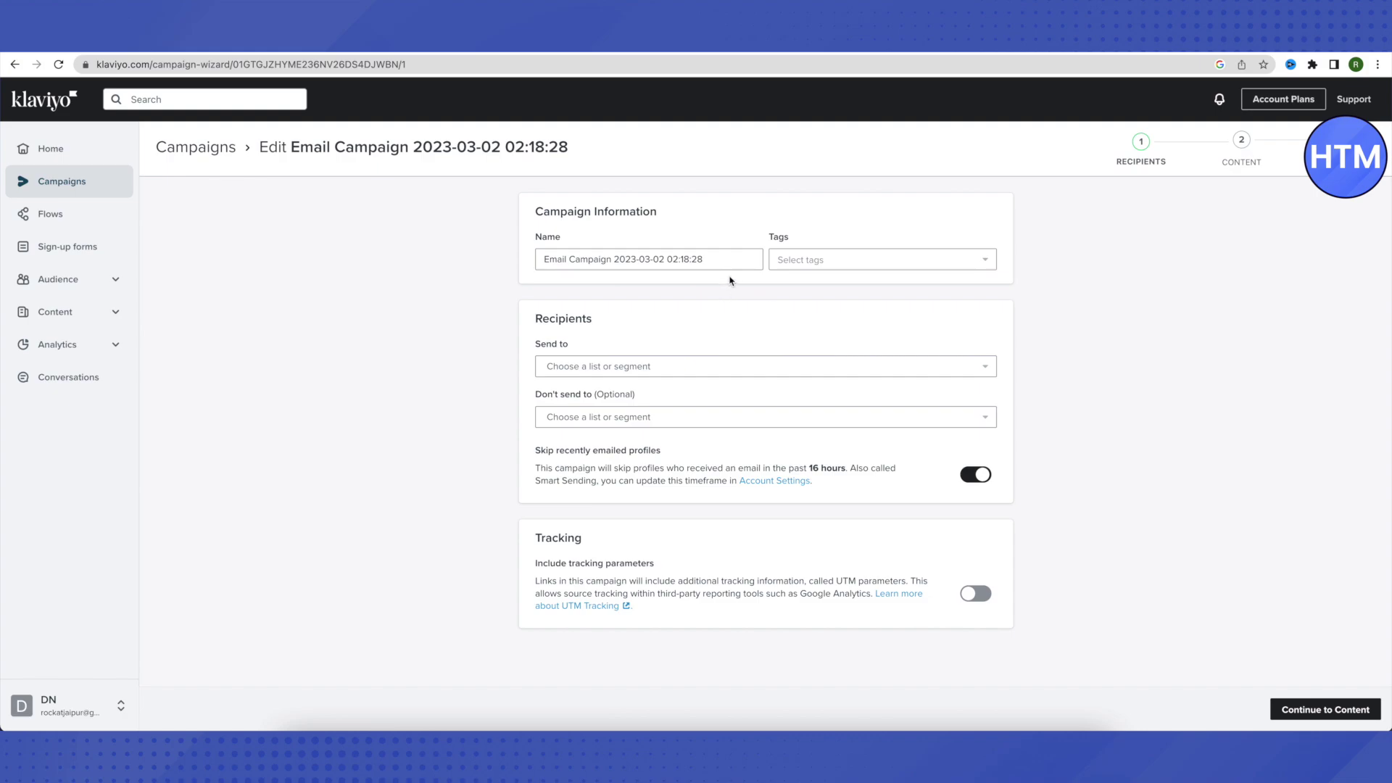
Replace the default campaign name with 'TEST CAMPAIGN' and show the Send to lists
left_click_drag(733, 262, 517, 265)
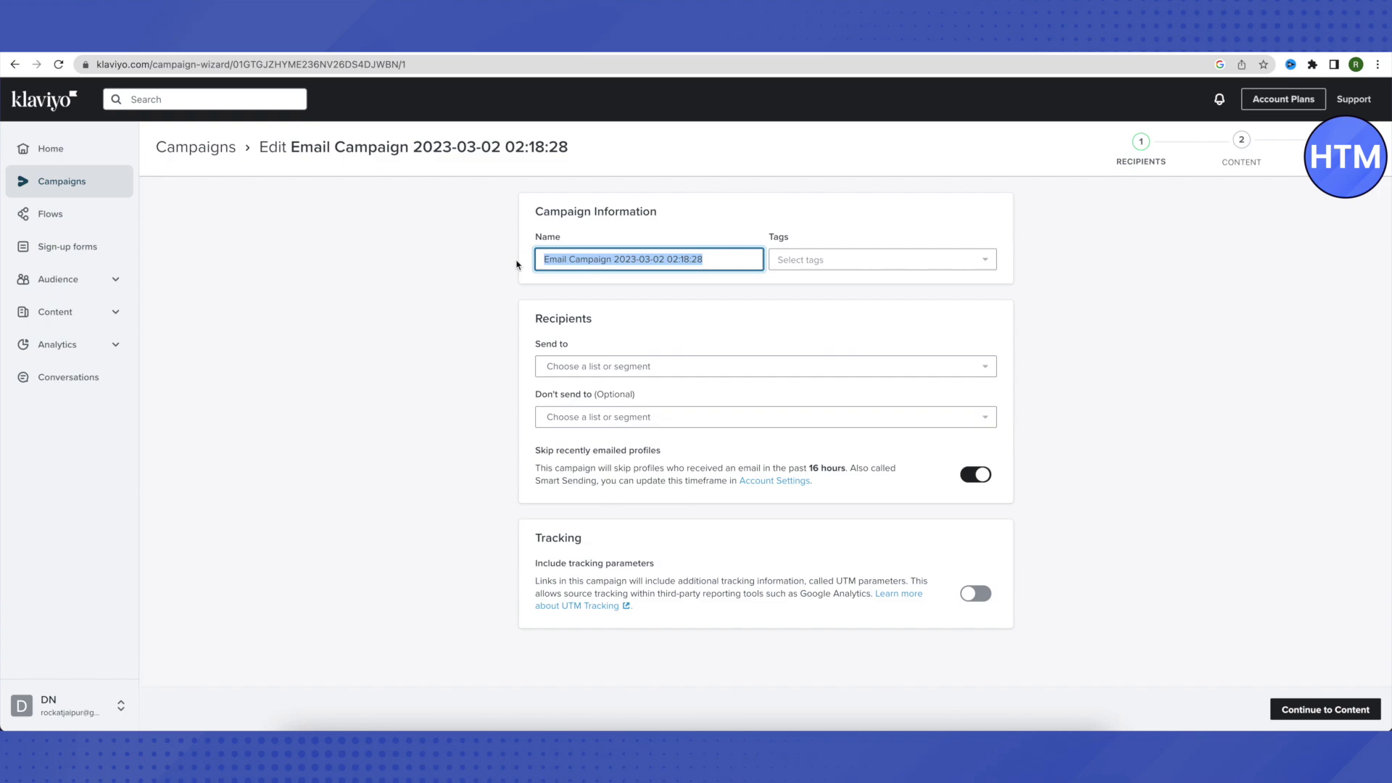
type("TEST CAMPAIGN")
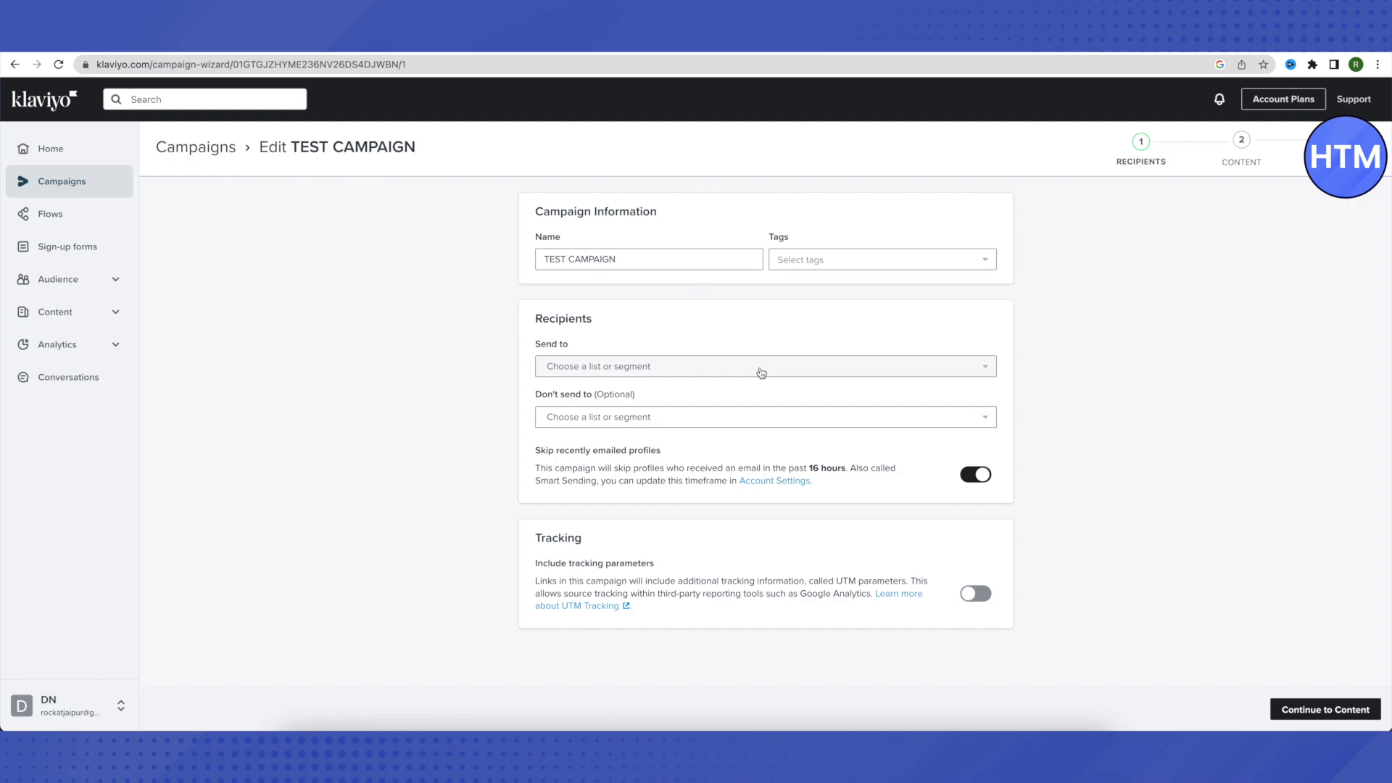
left_click(761, 373)
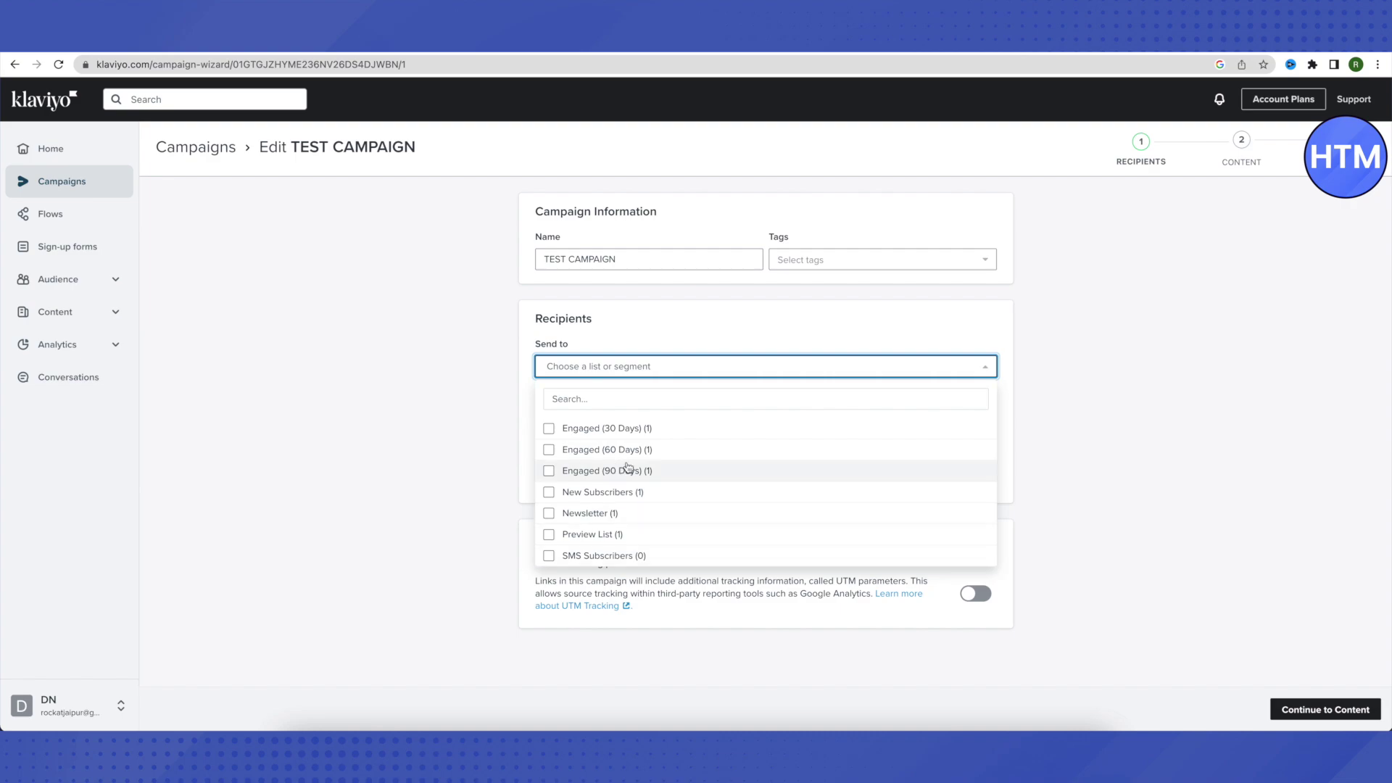
Send to Engaged (30 Days) with no exclusions and continue to the Content step
left_click(550, 432)
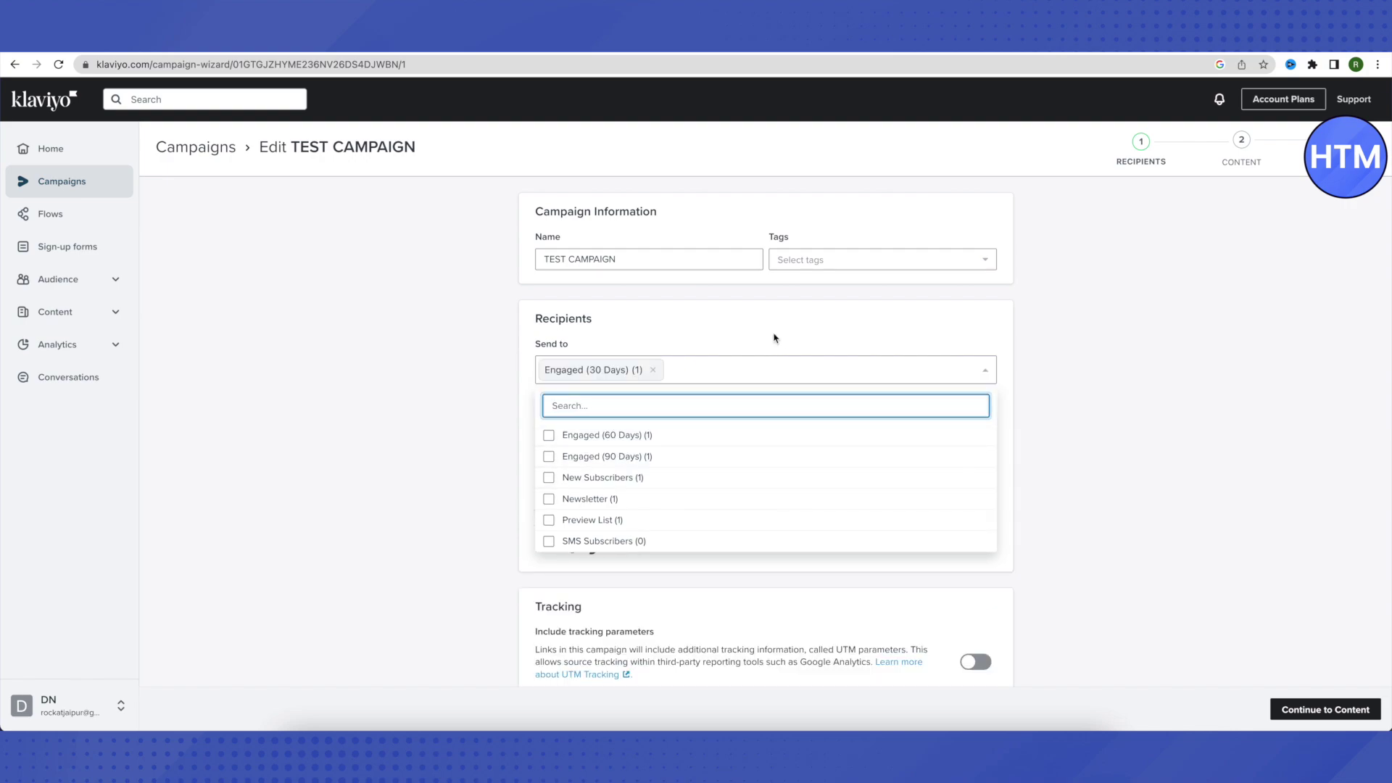
left_click(817, 304)
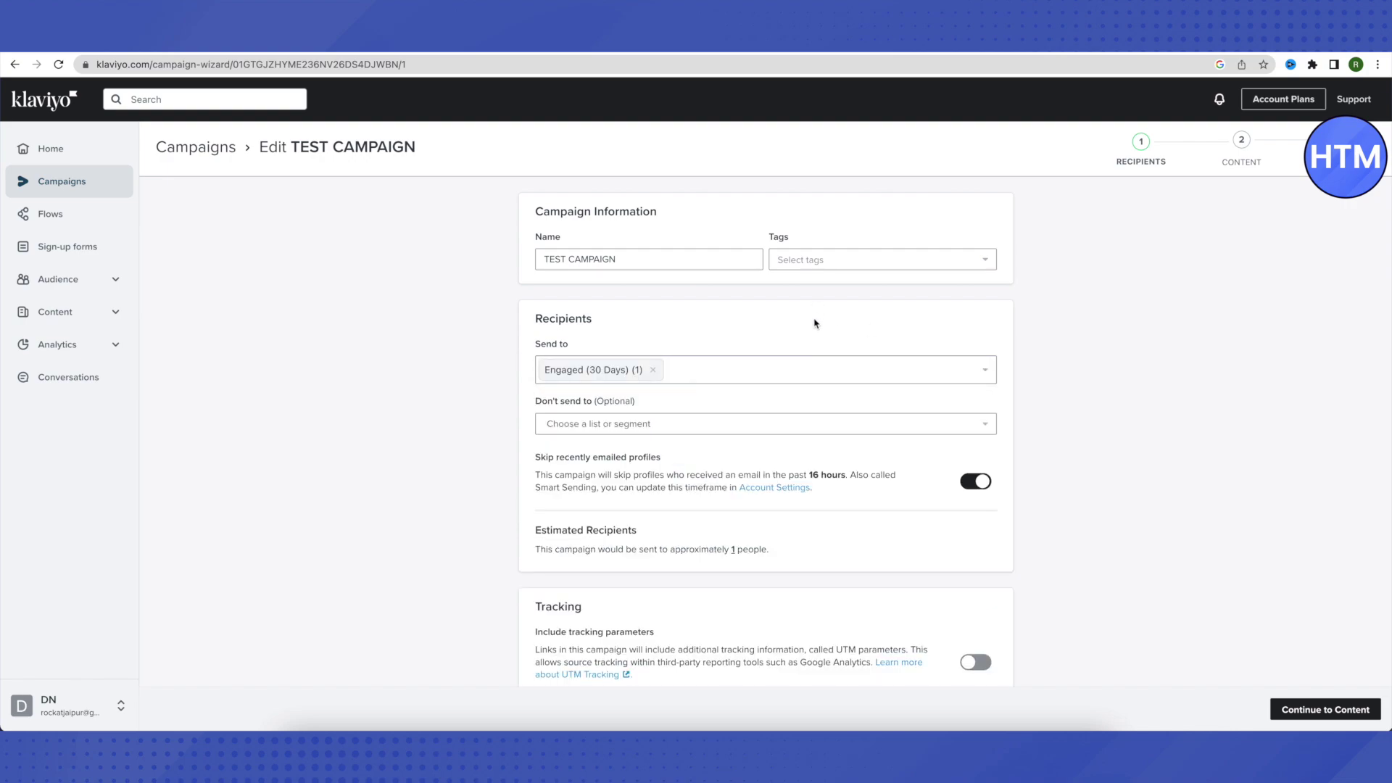
left_click(762, 431)
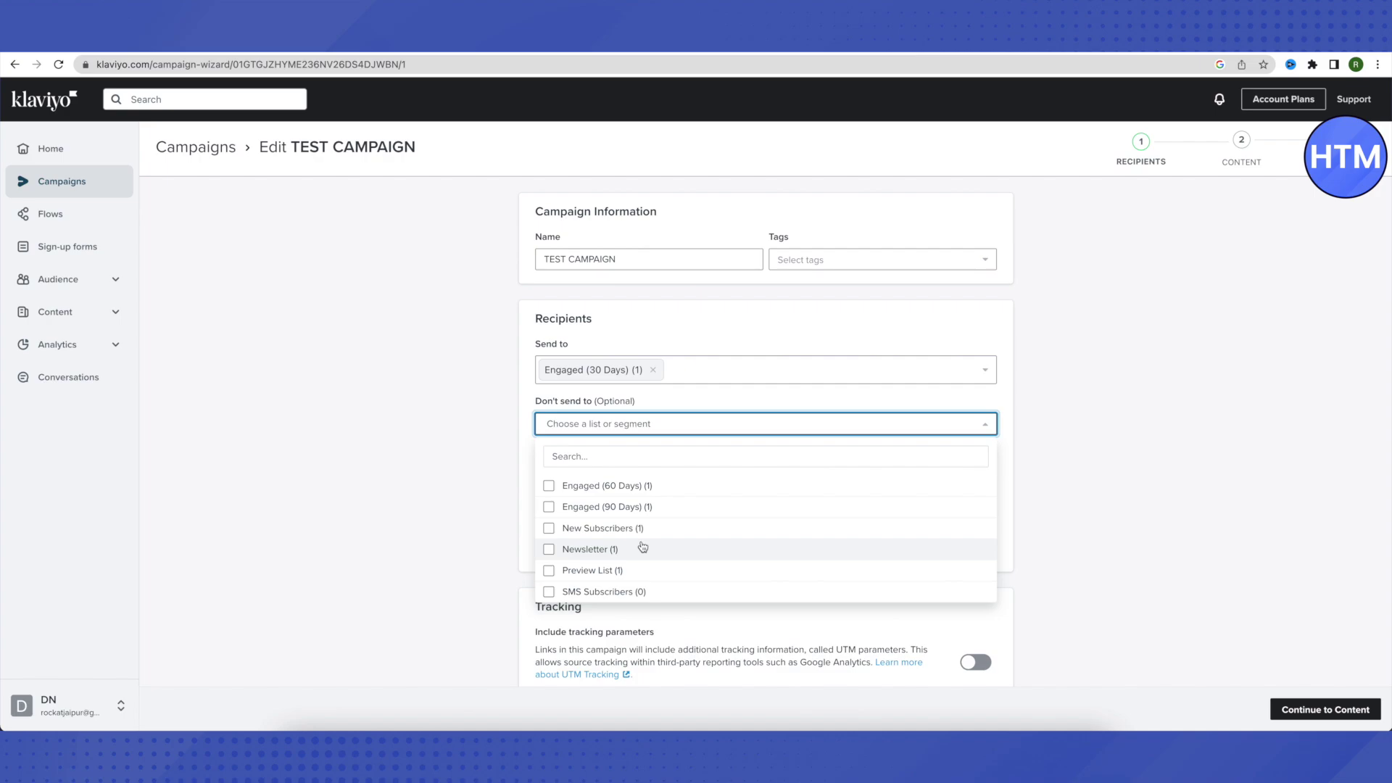
left_click(796, 320)
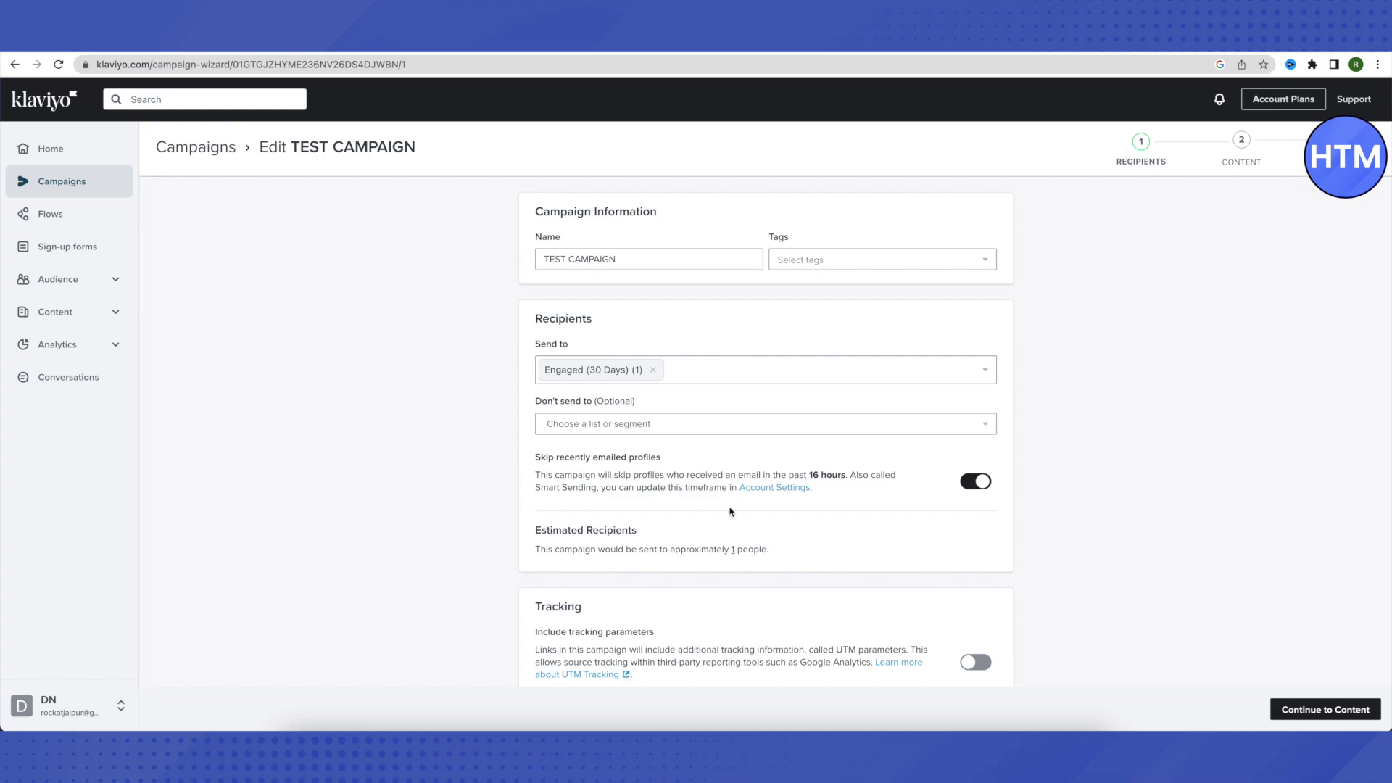
scroll(730, 511, "down", 1)
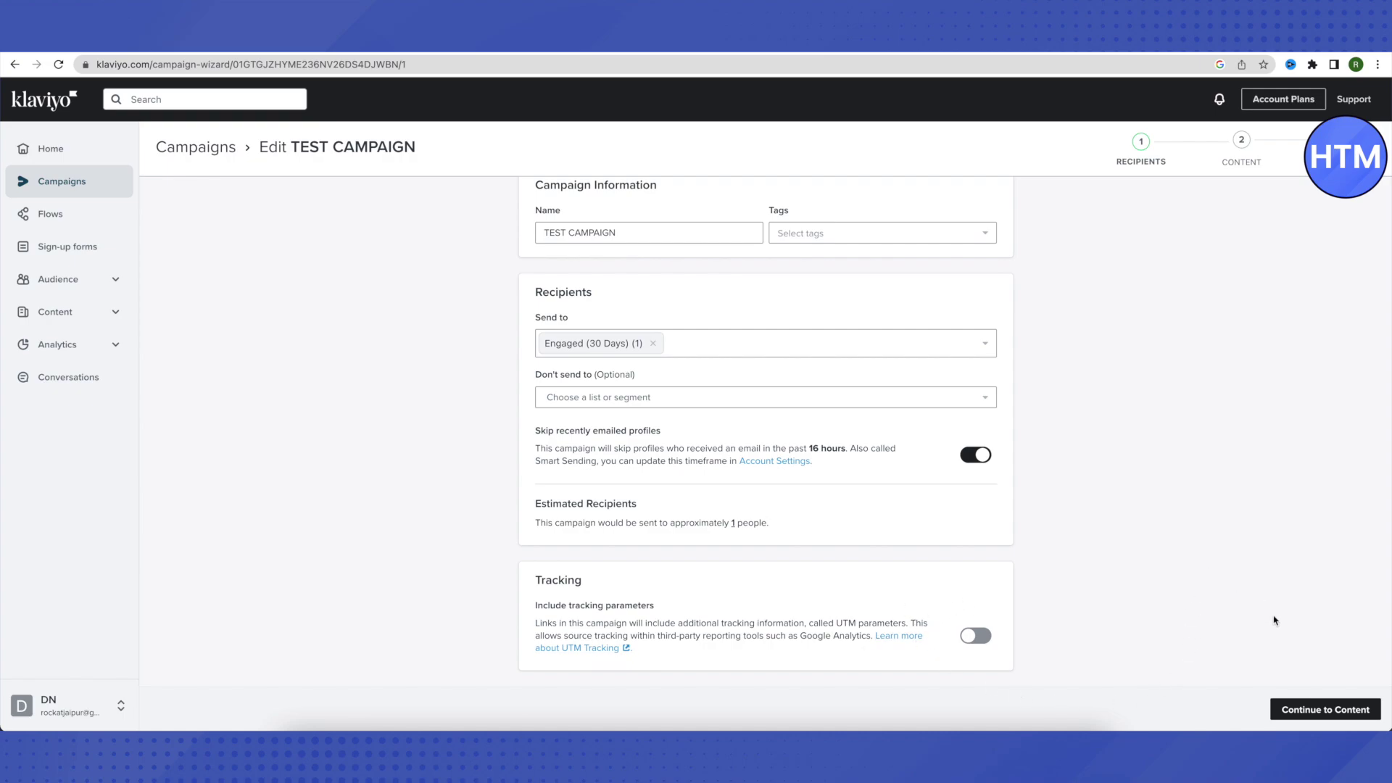
left_click(1308, 716)
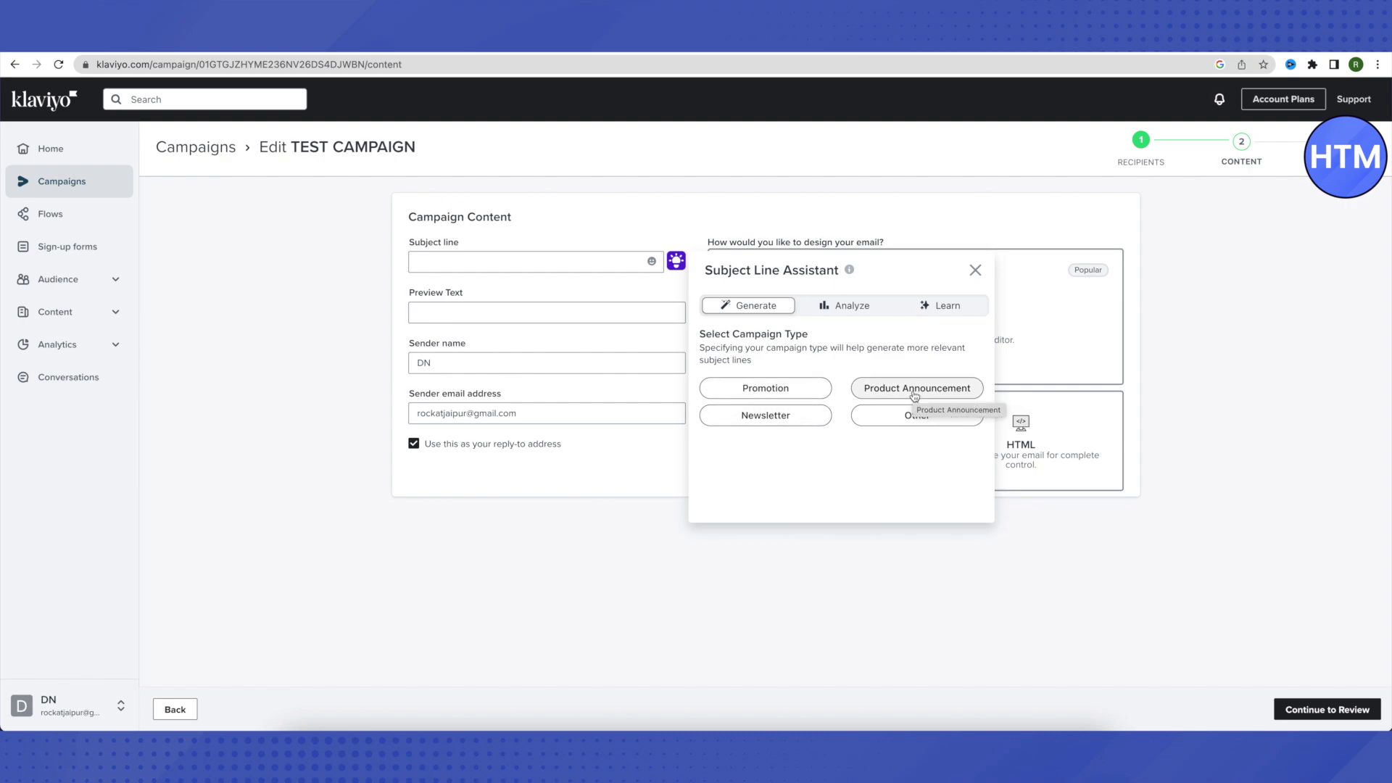
Generate Product Promotion subject lines for 'DN Deo' and pick 'Stay Fresh All Day Long with DN Deo!'
left_click(775, 392)
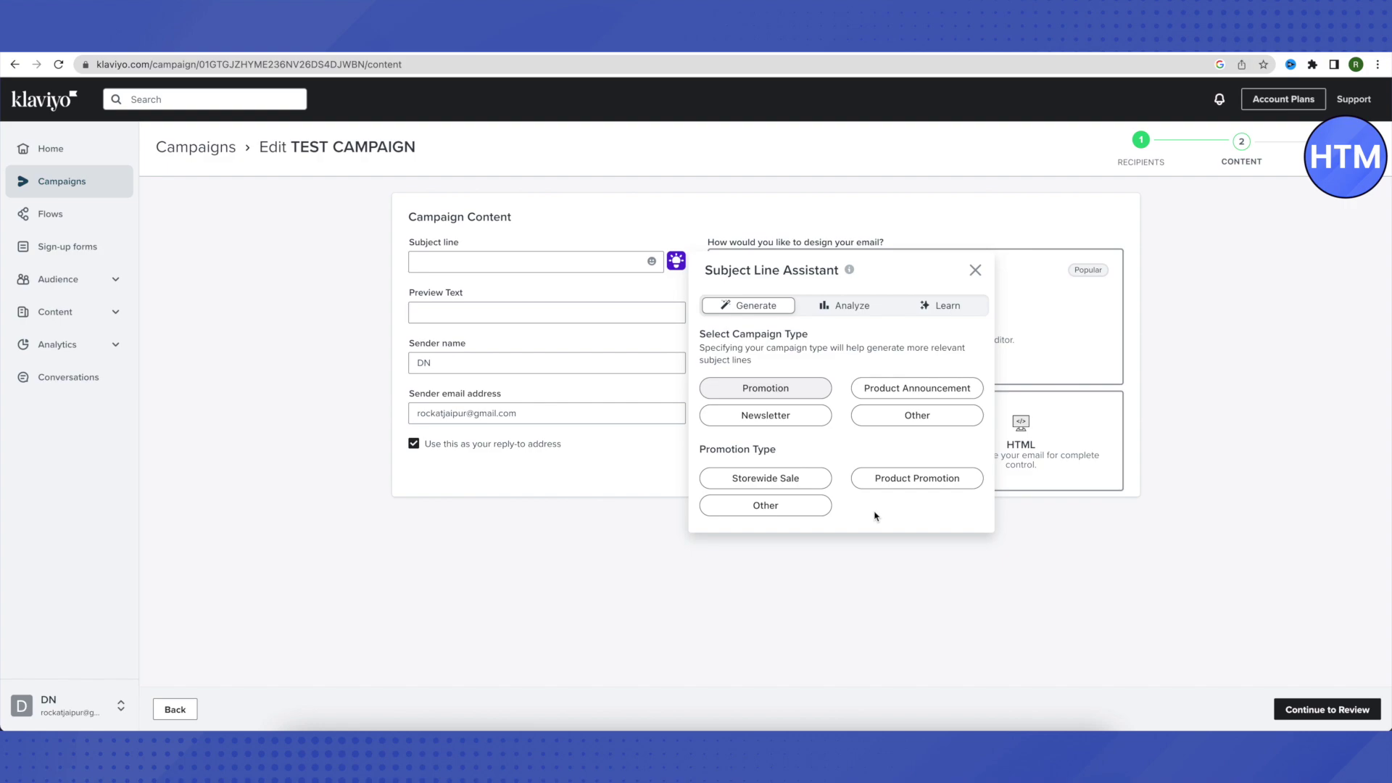
left_click(891, 479)
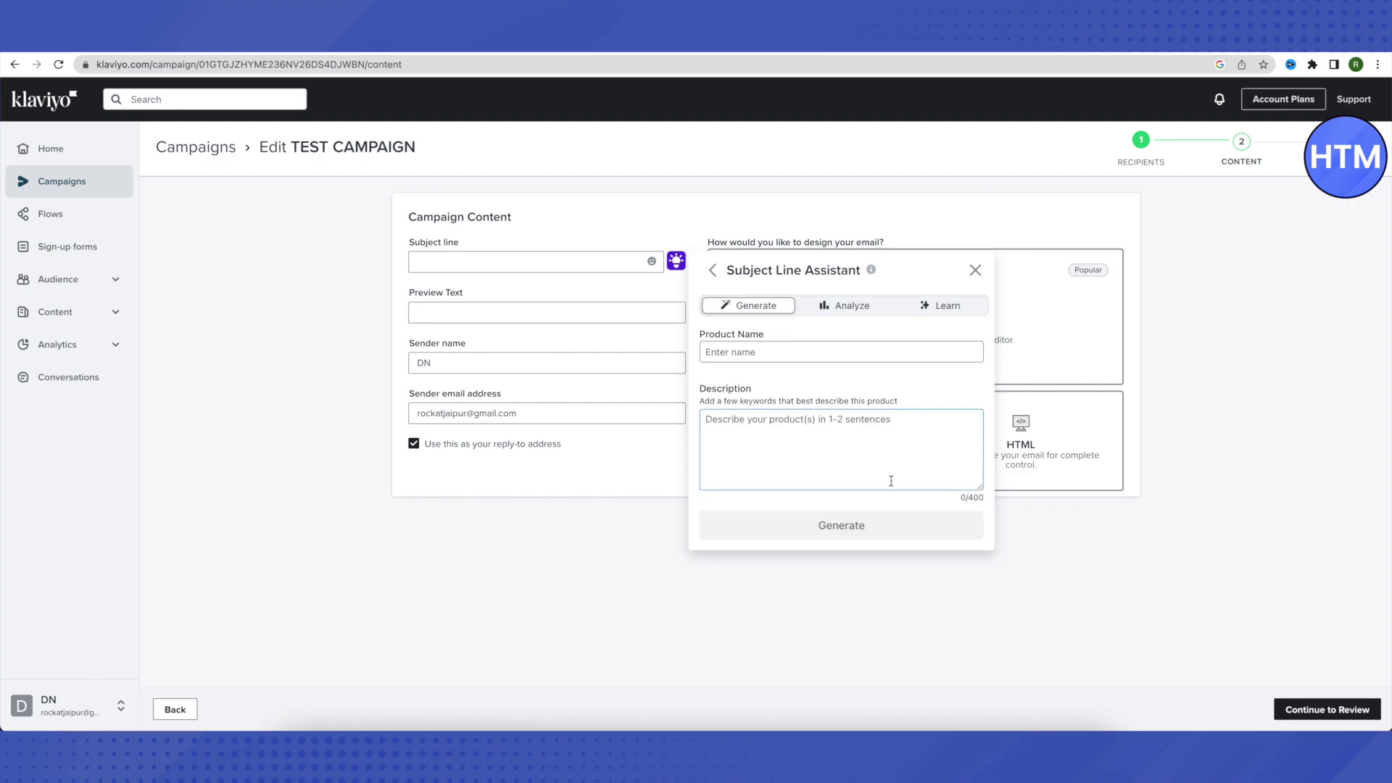
left_click(729, 348)
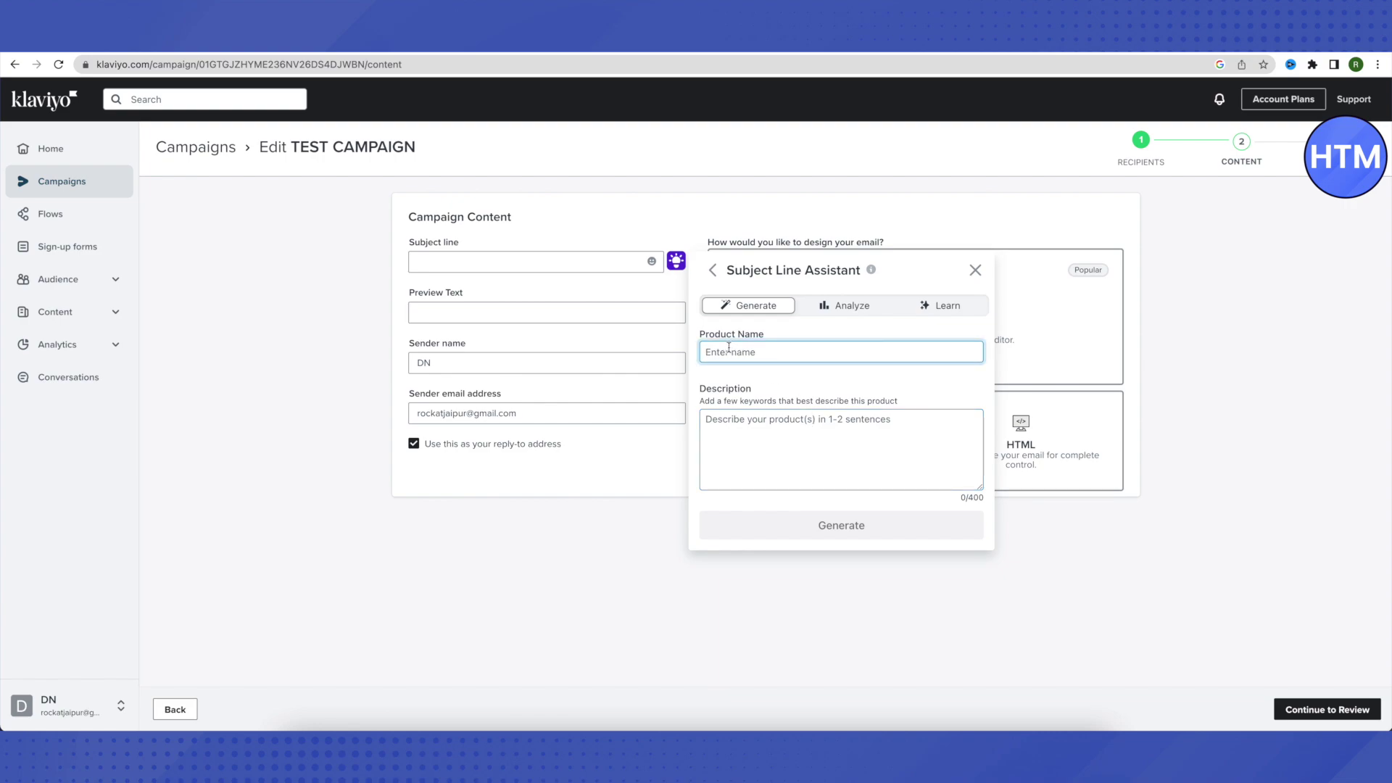
type("DN")
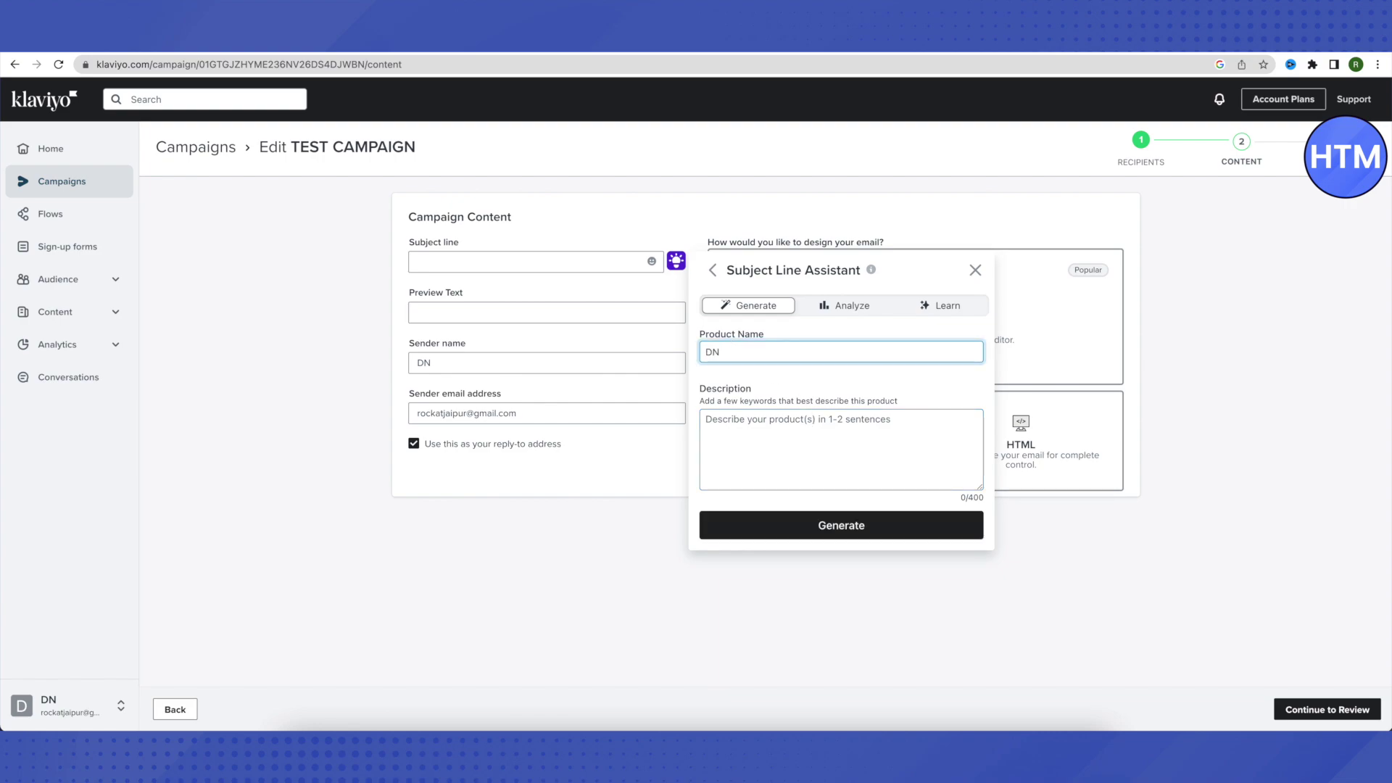
type(" Deo")
left_click(764, 426)
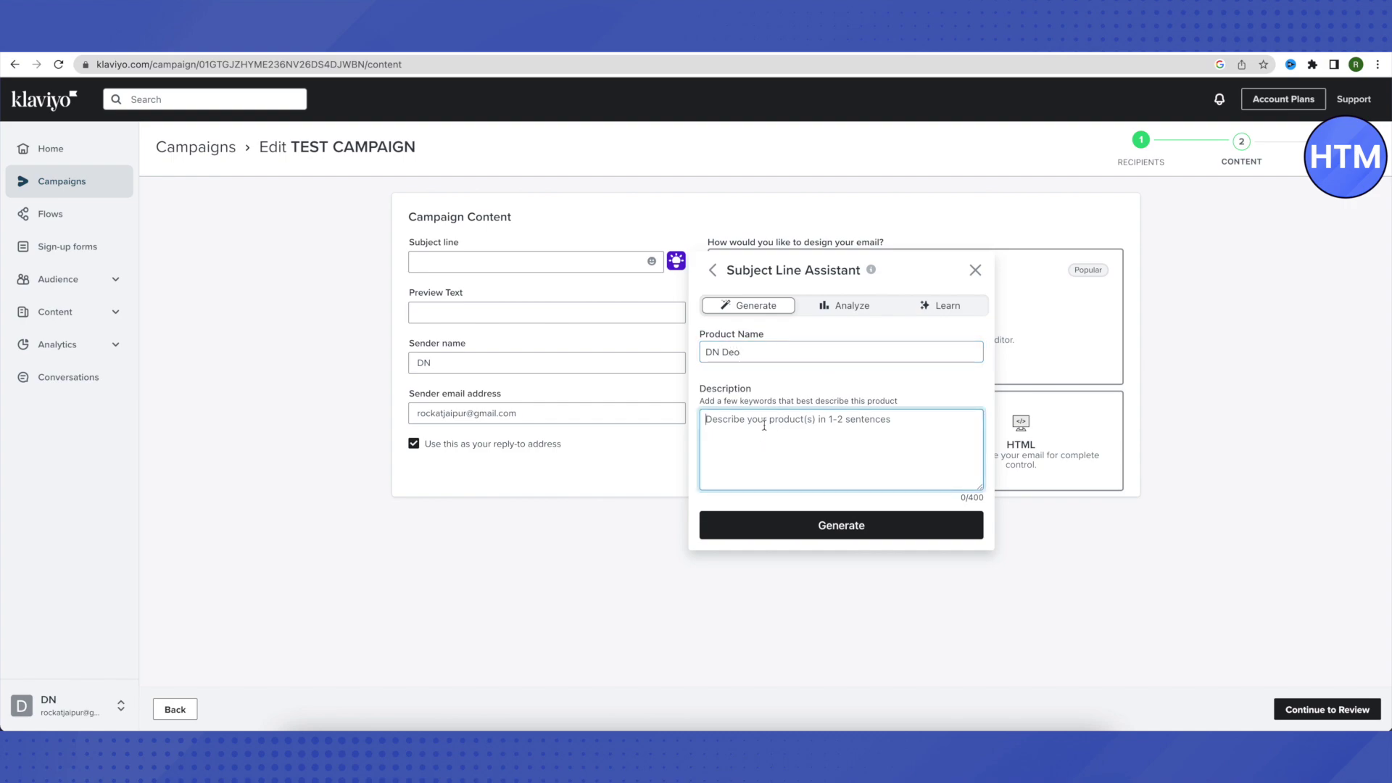
type("It helps us keep our body fresh for 24 hours")
left_click(829, 539)
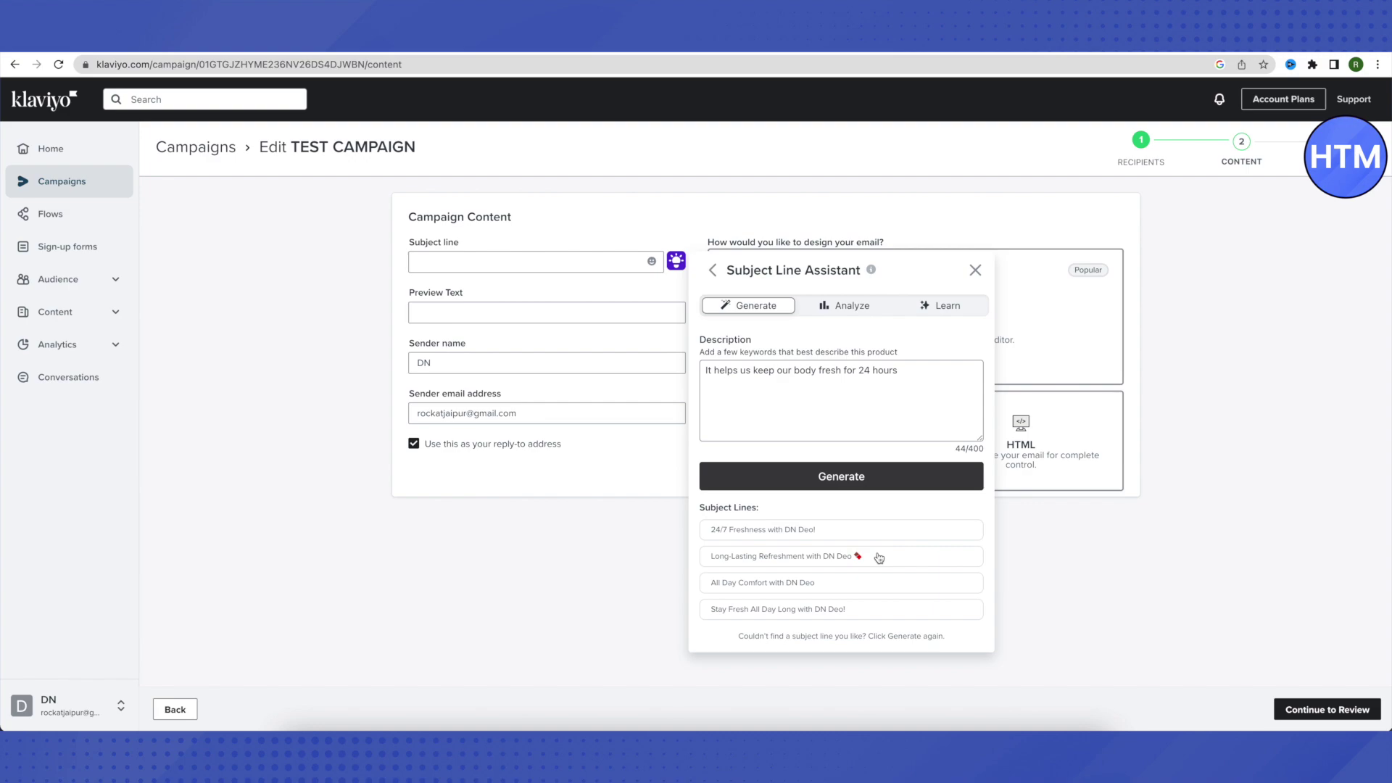
left_click(857, 609)
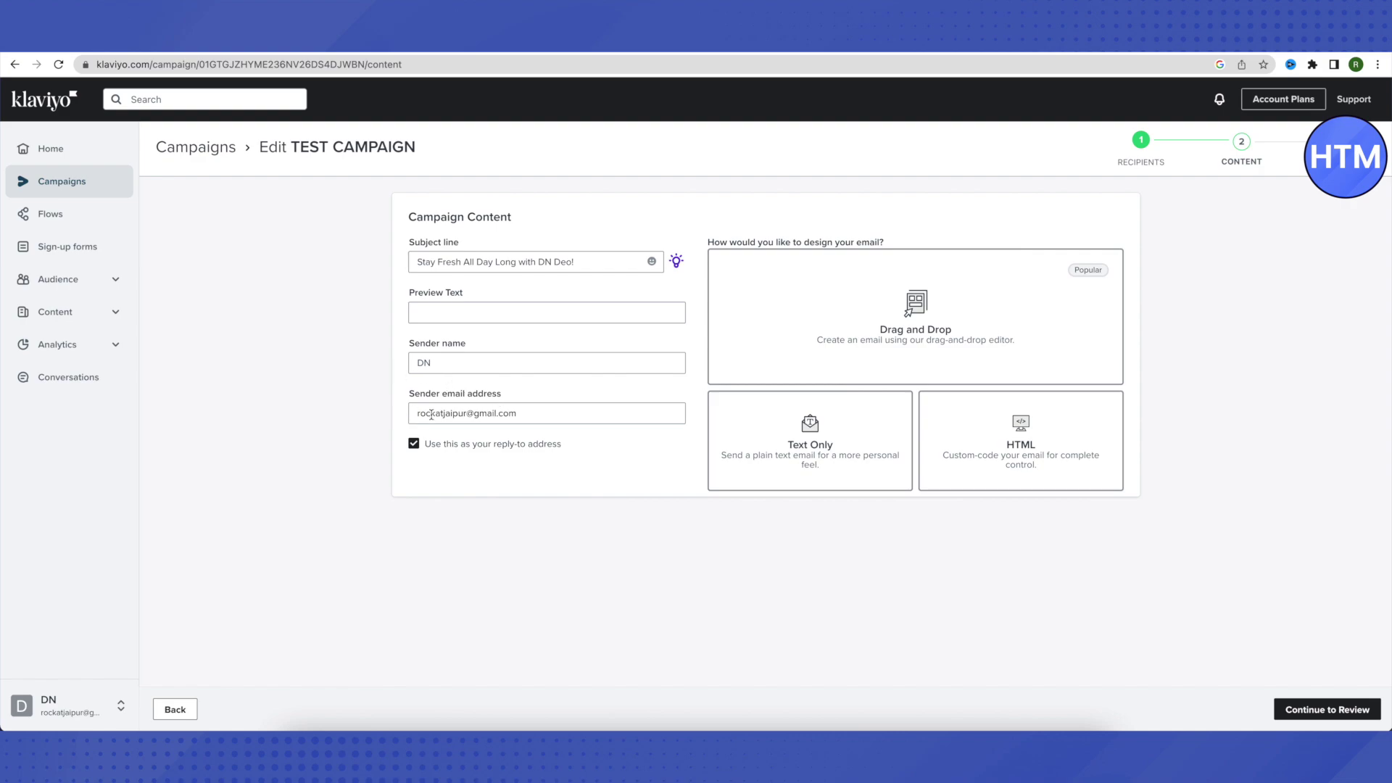
left_click_drag(545, 417, 392, 415)
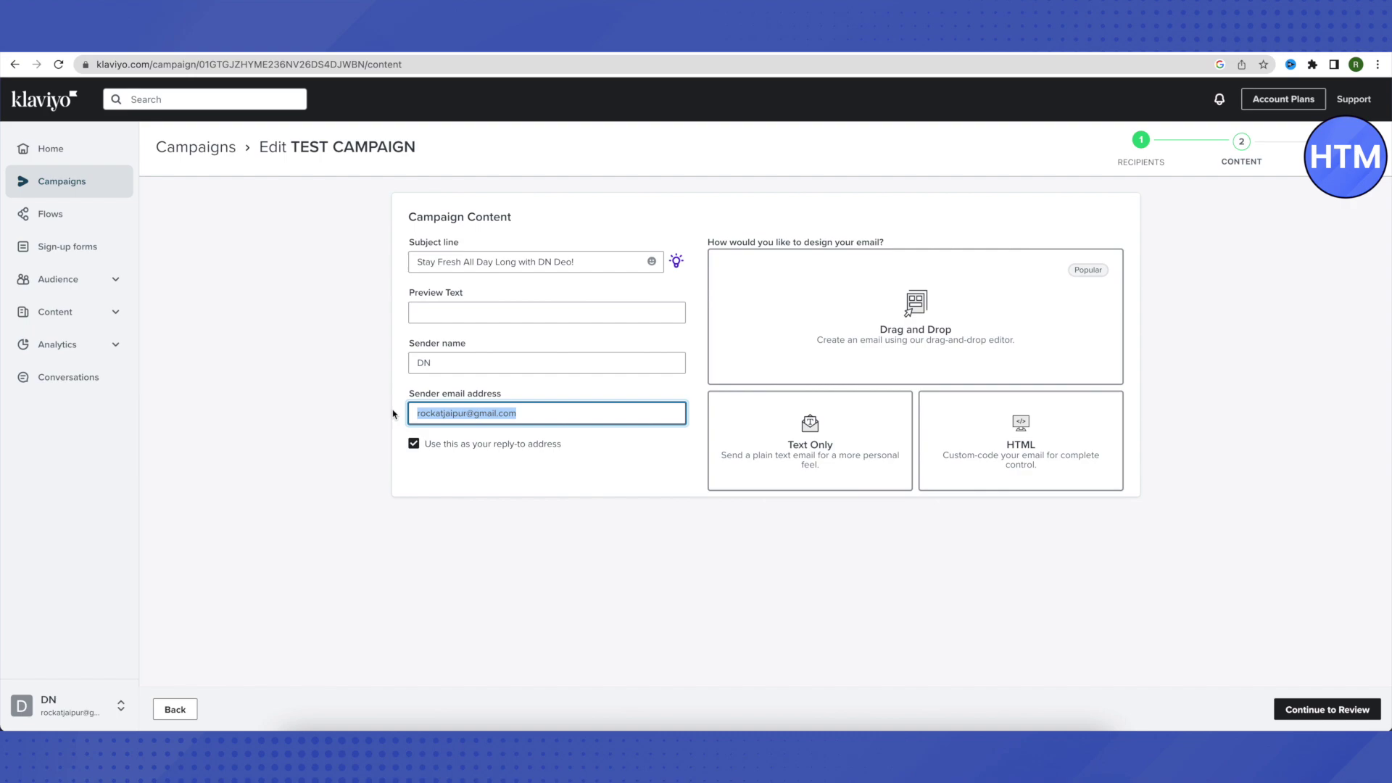
left_click(543, 553)
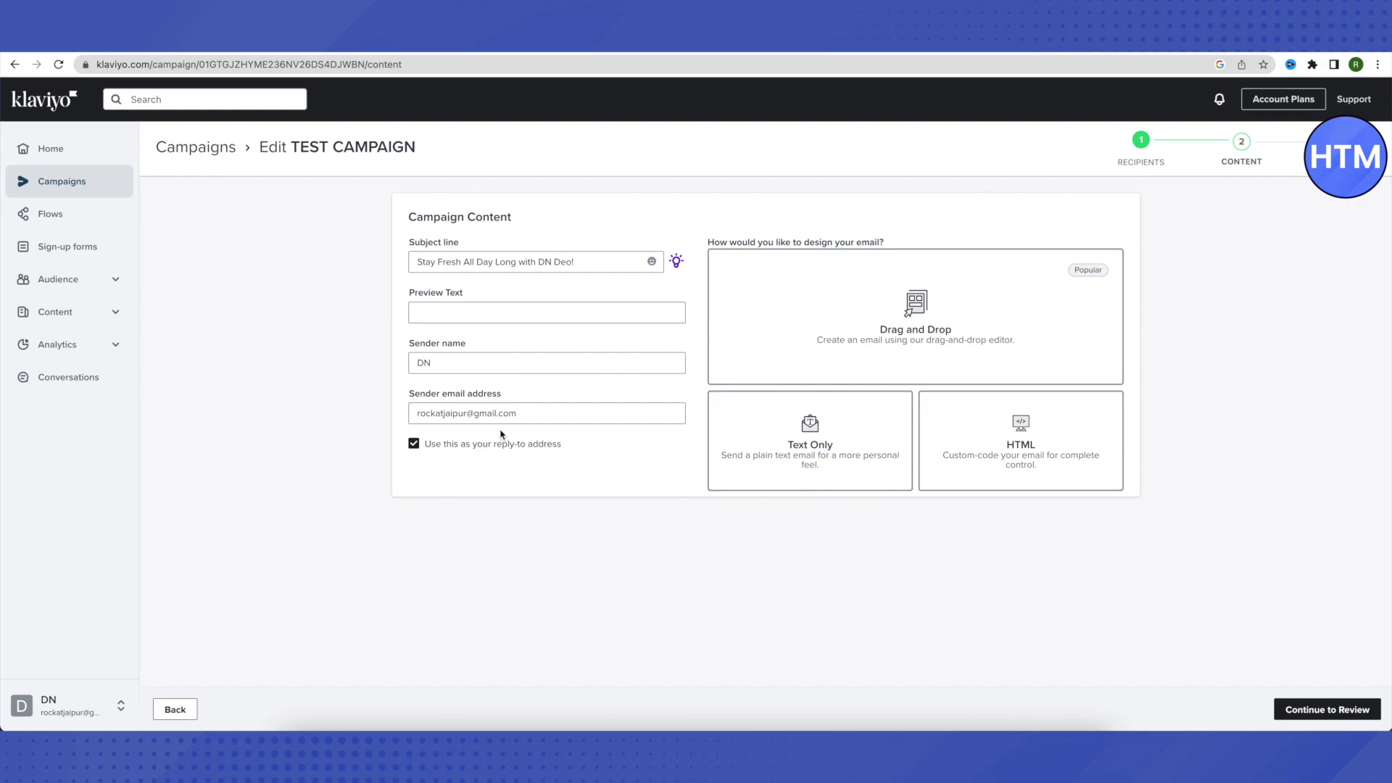
left_click(414, 445)
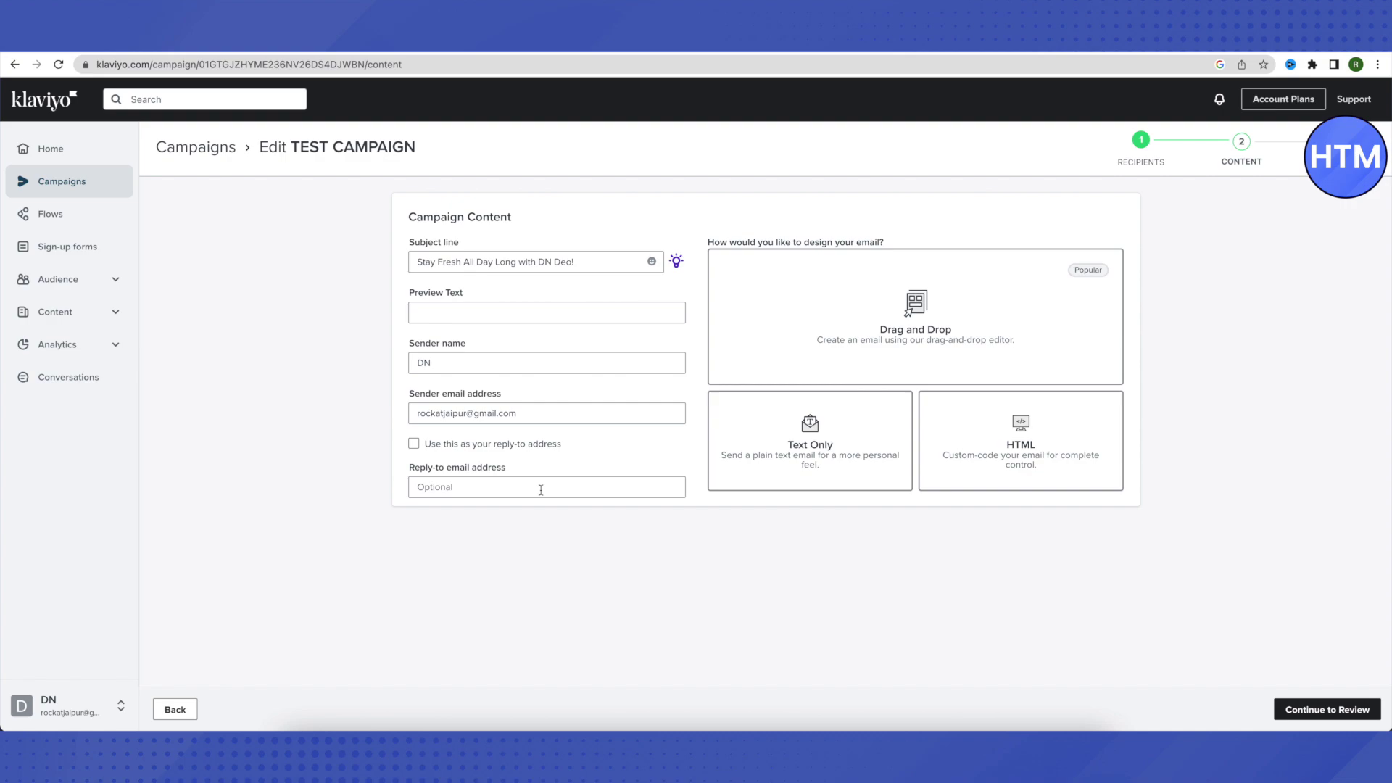
left_click(413, 444)
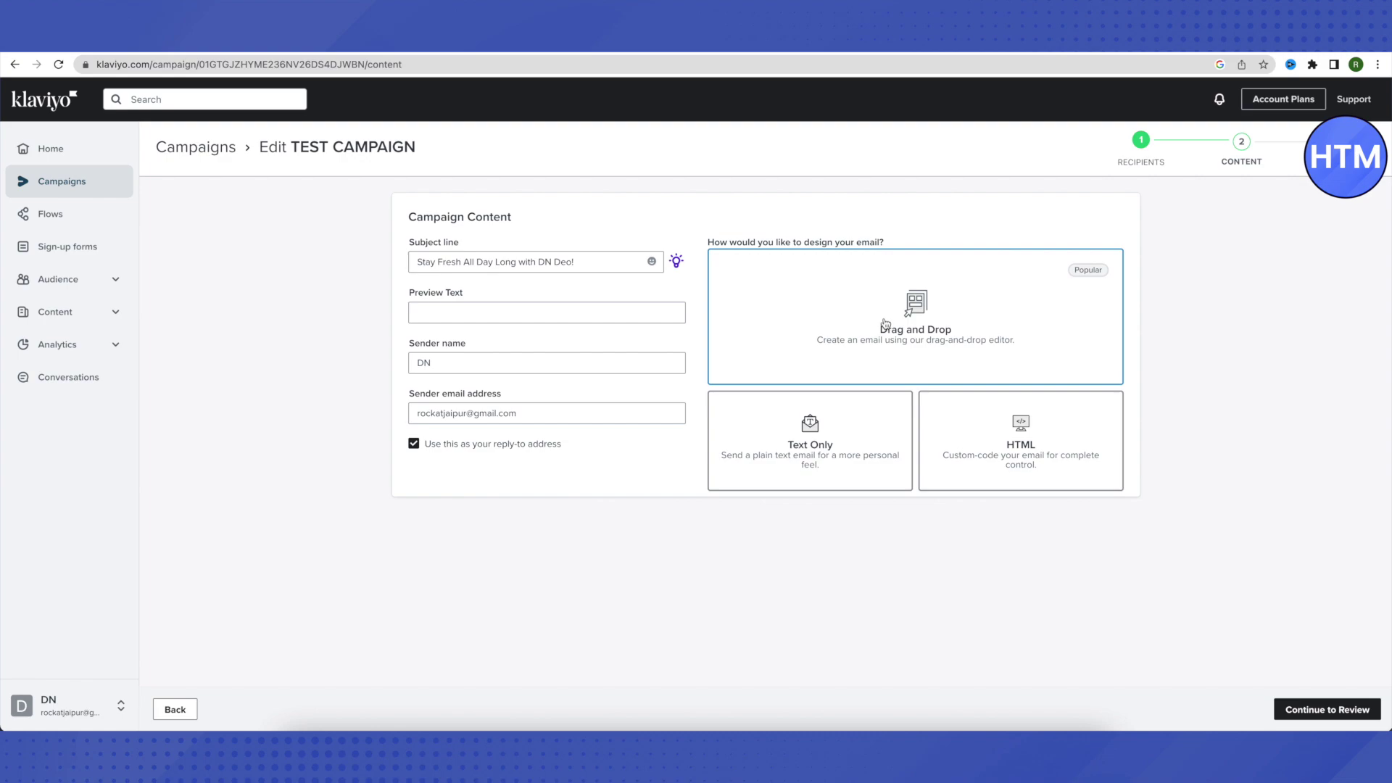
Choose the drag-and-drop editor and browse the Basic layouts, 1 Column through 1 - 4 Columns
left_click(934, 326)
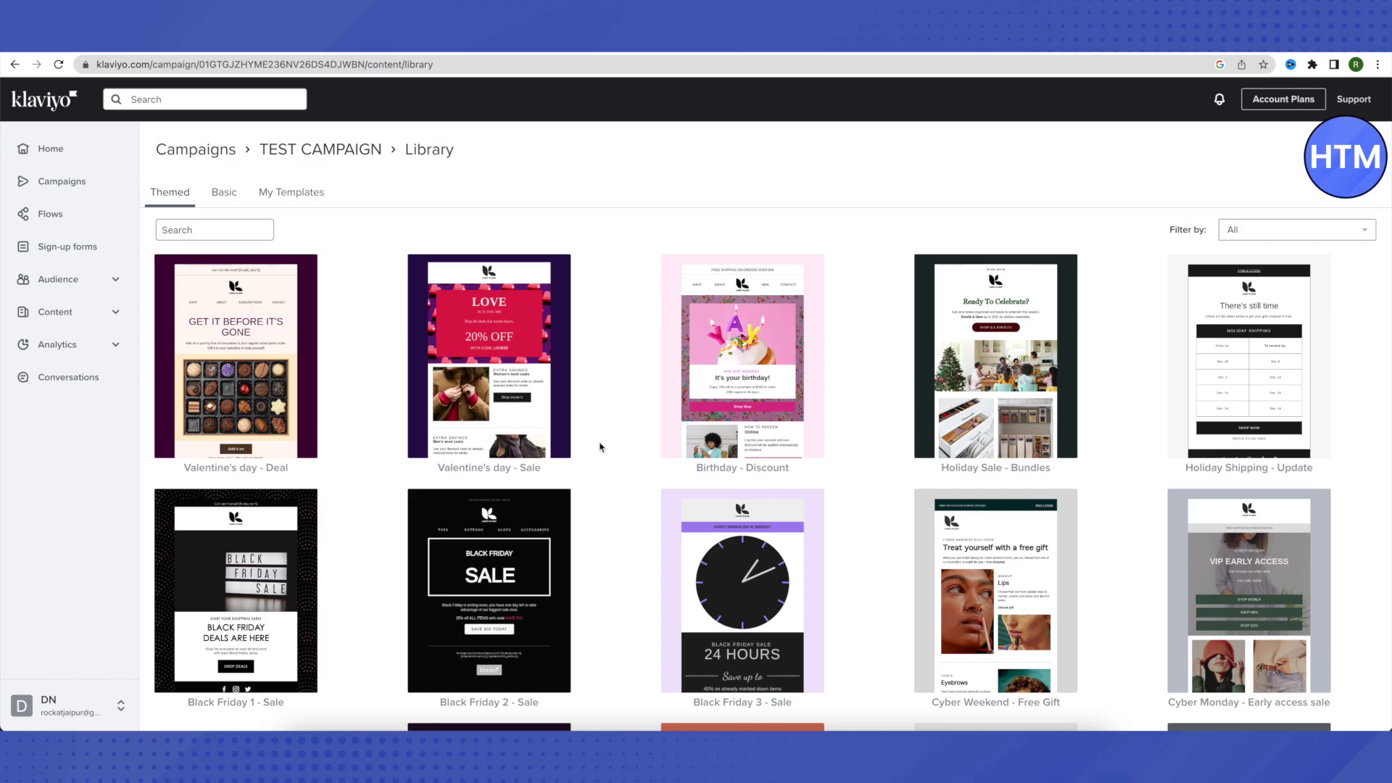
scroll(619, 452, "down", 4)
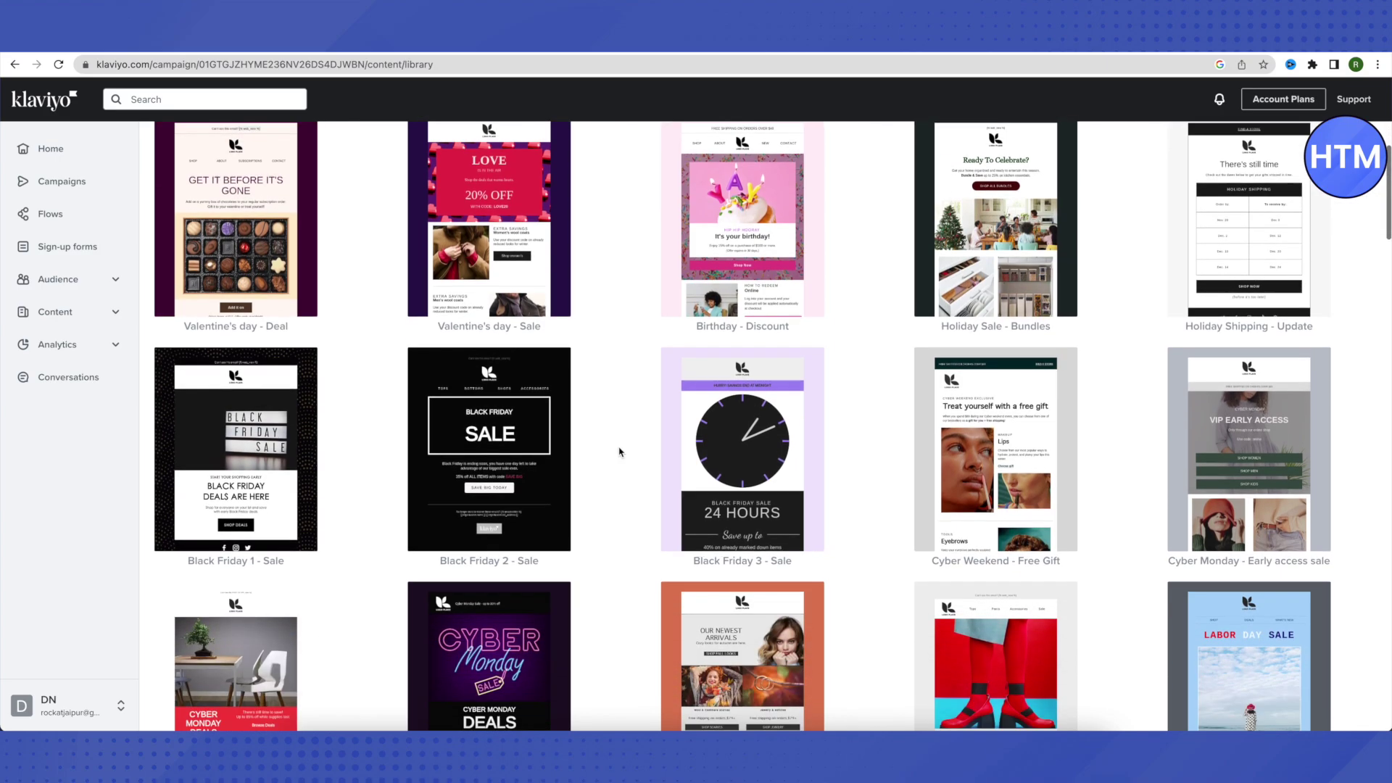
scroll(620, 452, "down", 5)
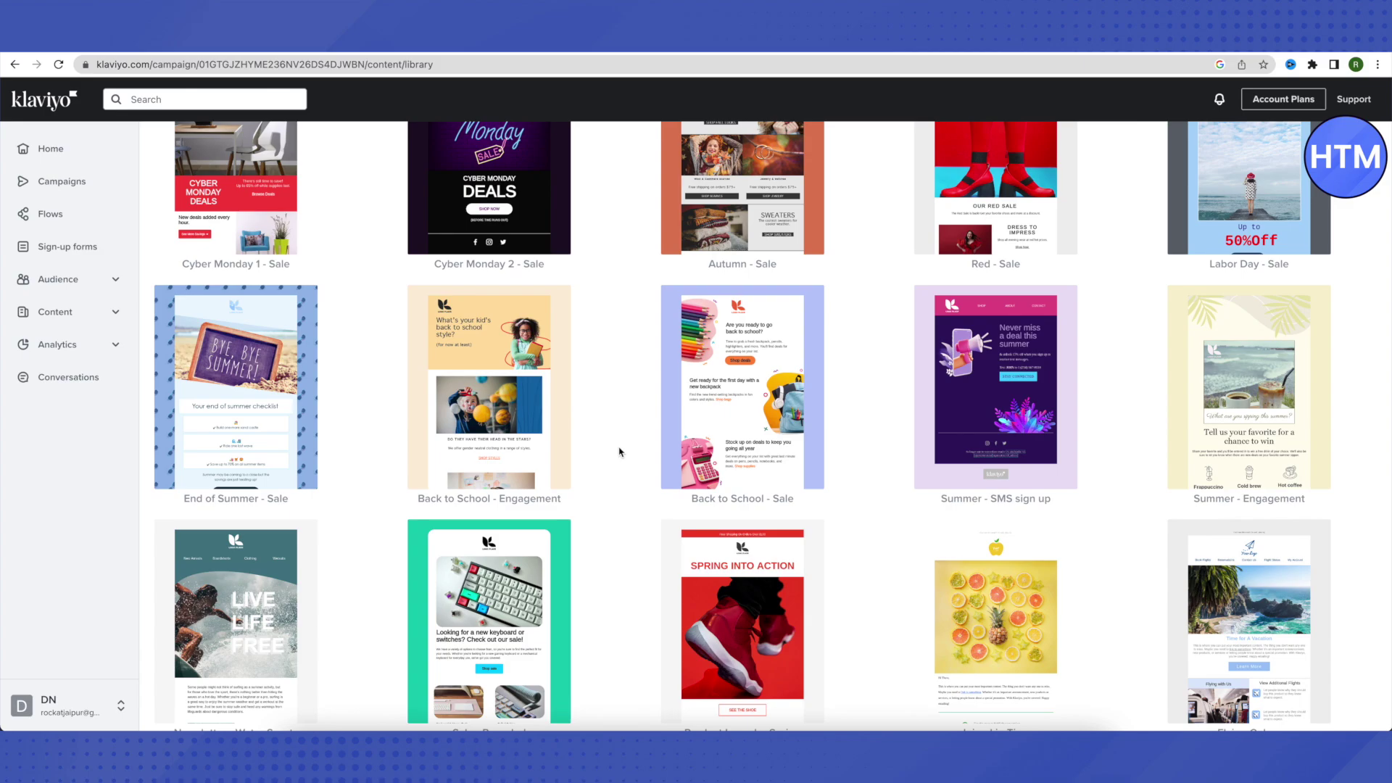
scroll(619, 452, "up", 10)
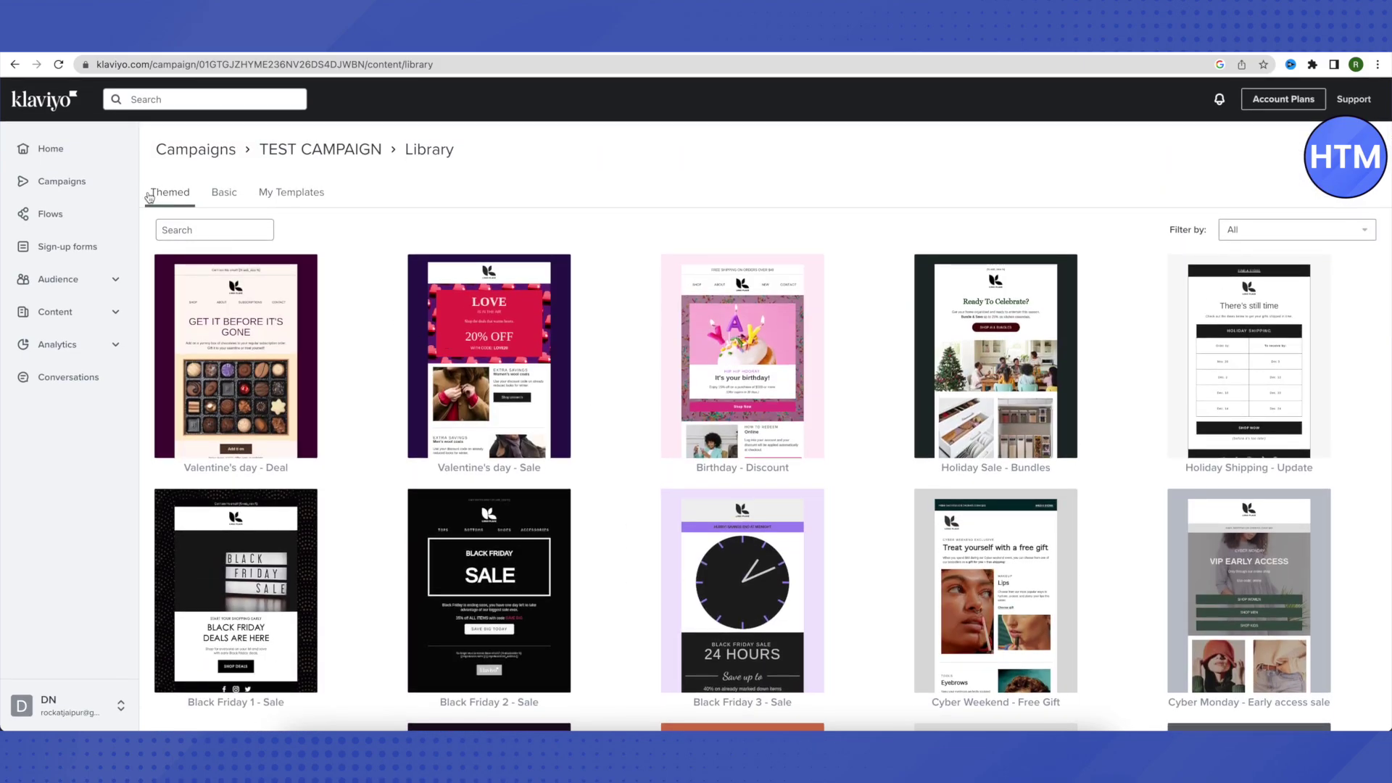
left_click(227, 202)
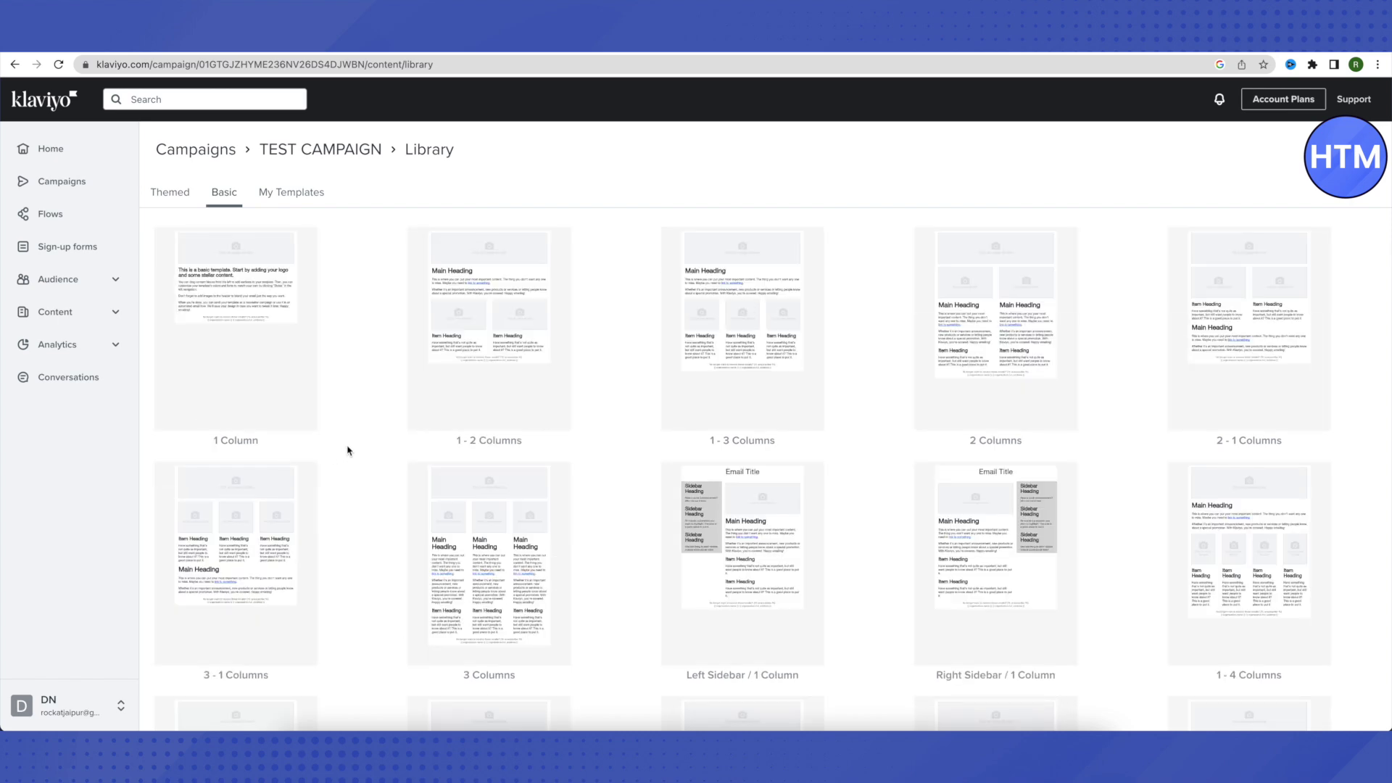
scroll(589, 496, "down", 2)
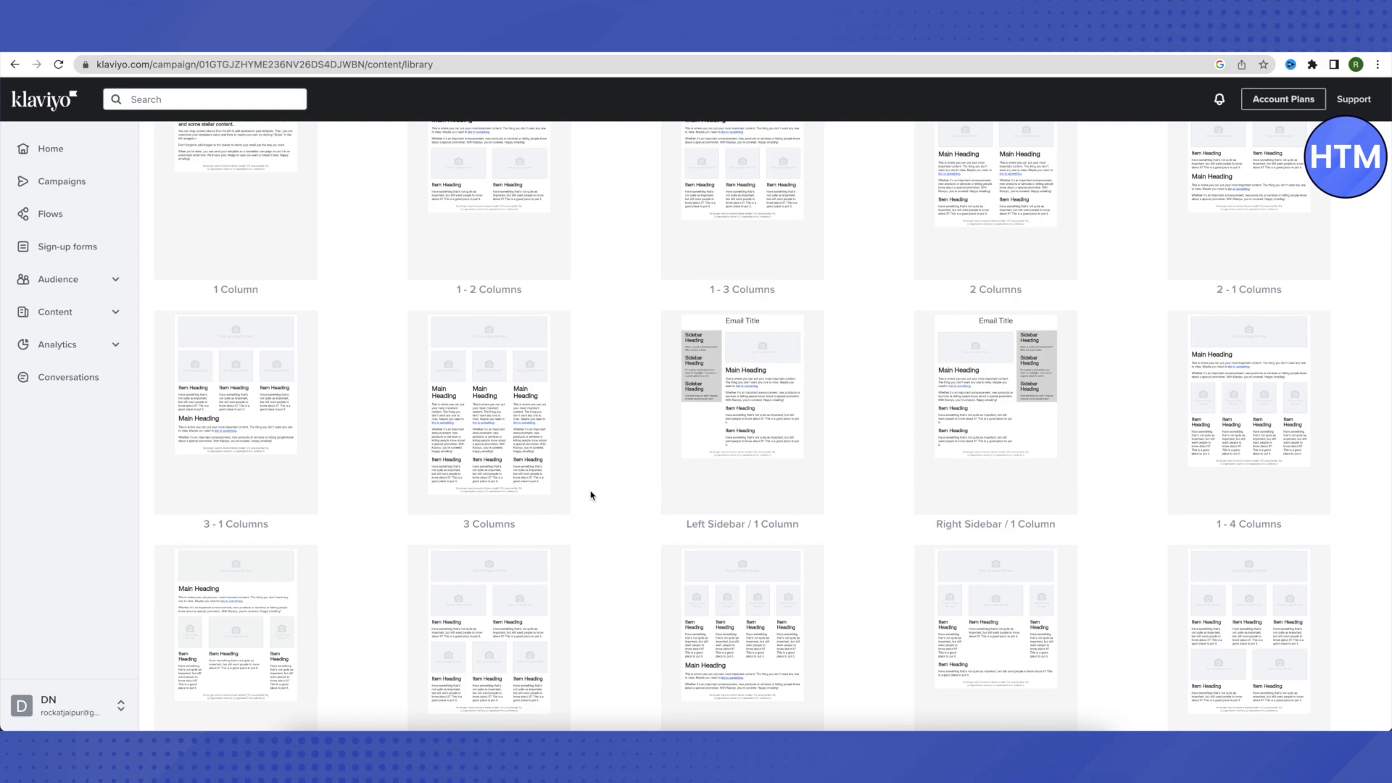
scroll(591, 493, "up", 2)
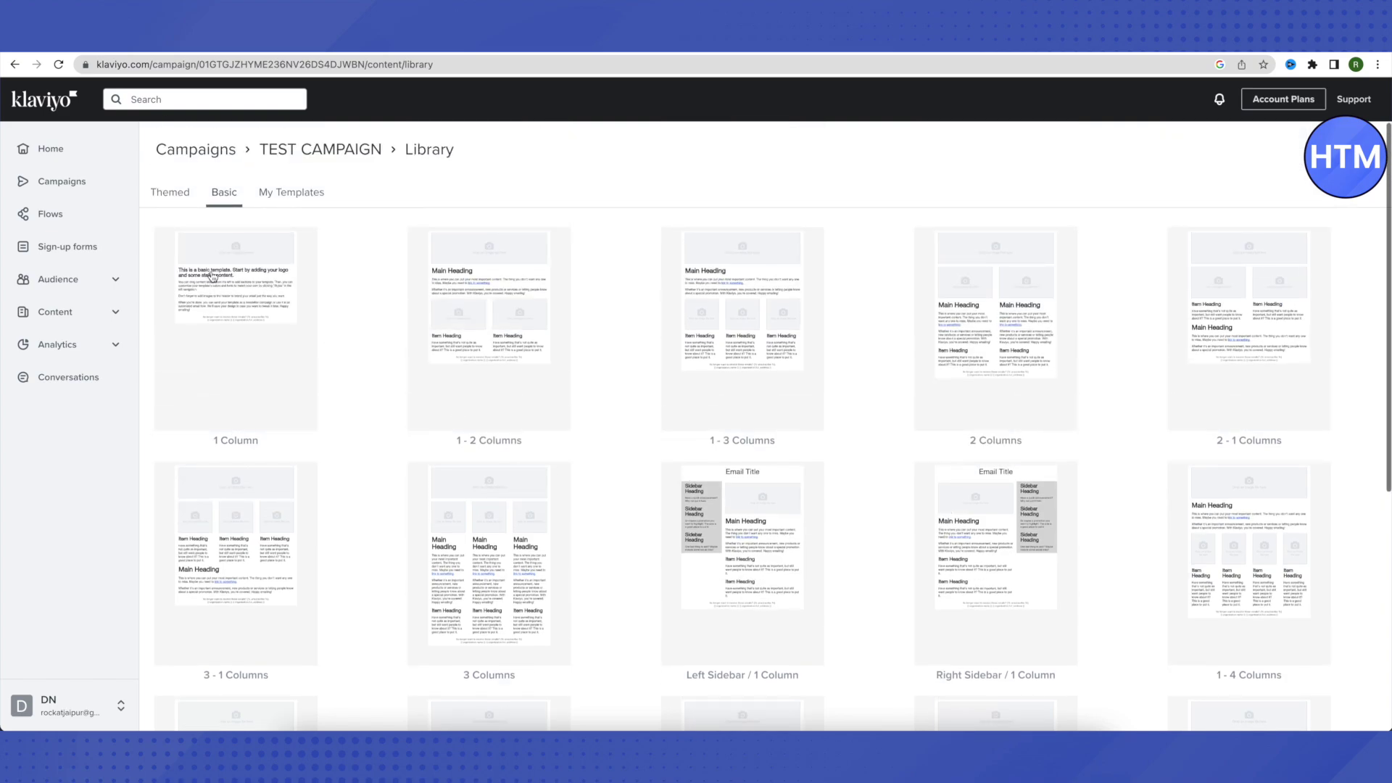
Preview the themed Labor Day - Sale template and scroll through it down to the footer
left_click(170, 196)
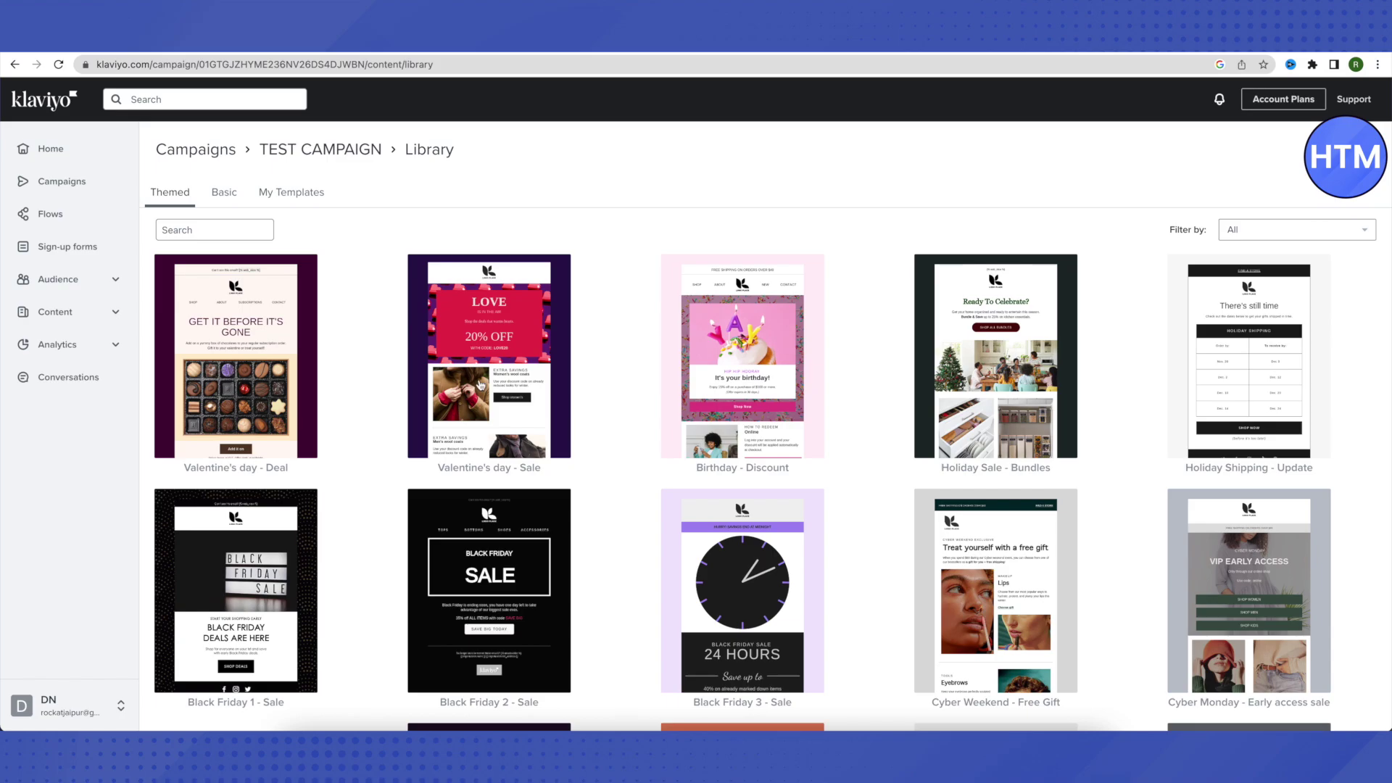
scroll(637, 521, "down", 2)
scroll(636, 522, "down", 4)
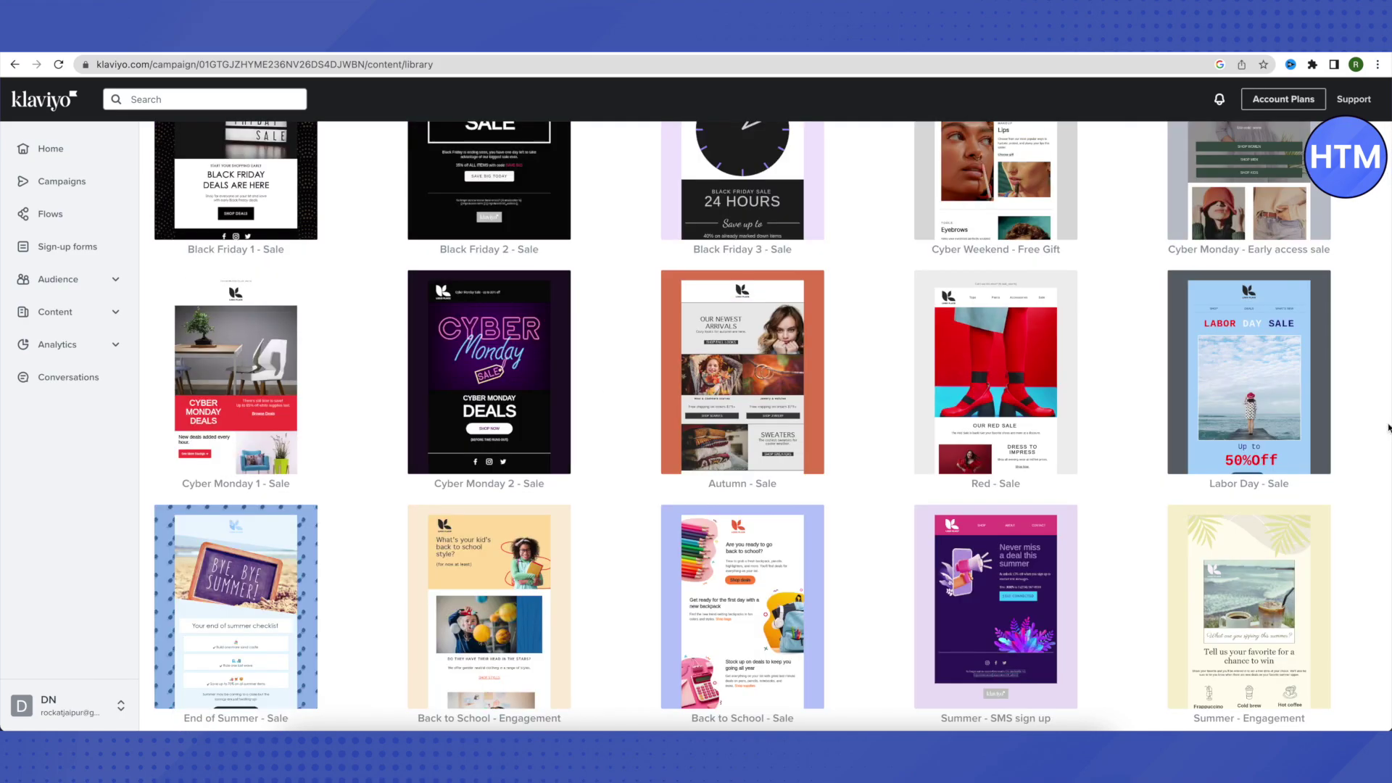
left_click(1237, 397)
scroll(673, 384, "down", 5)
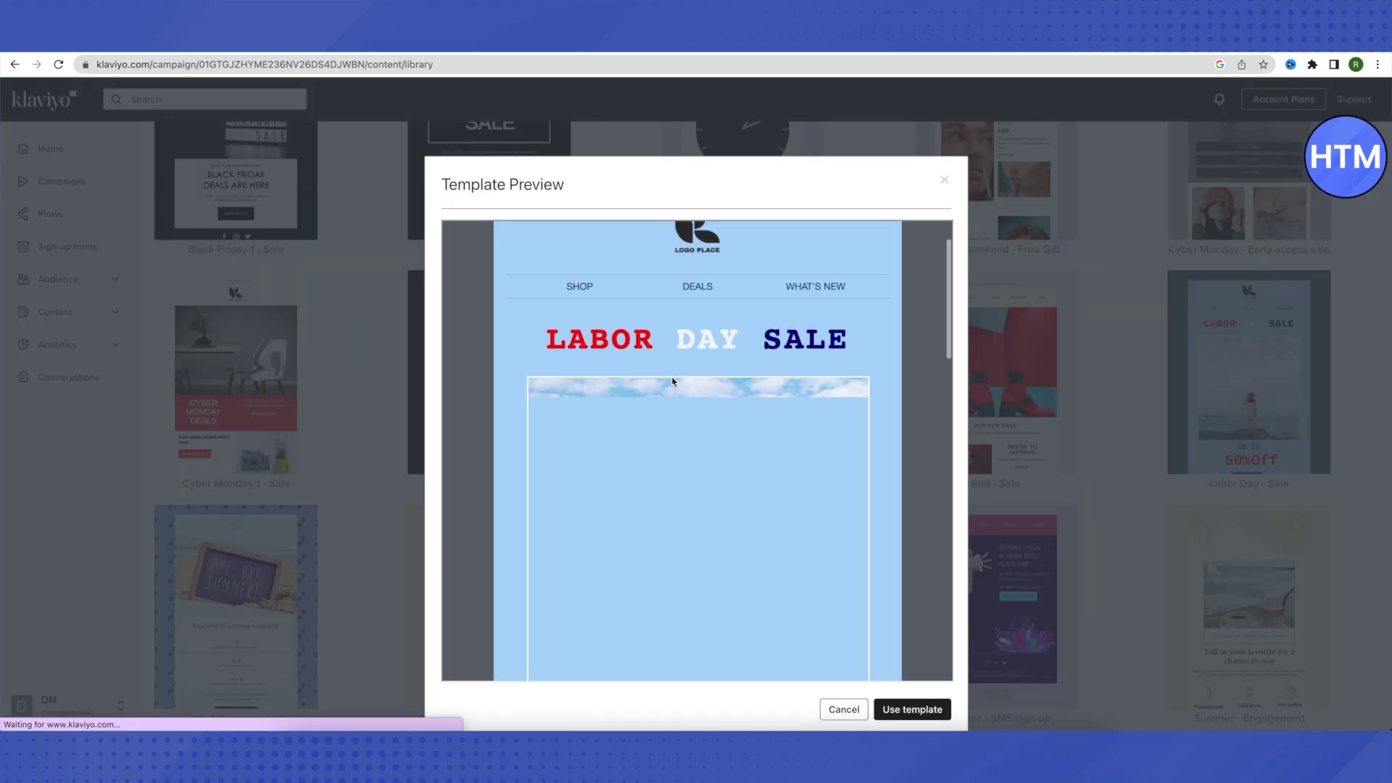
scroll(673, 387, "up", 5)
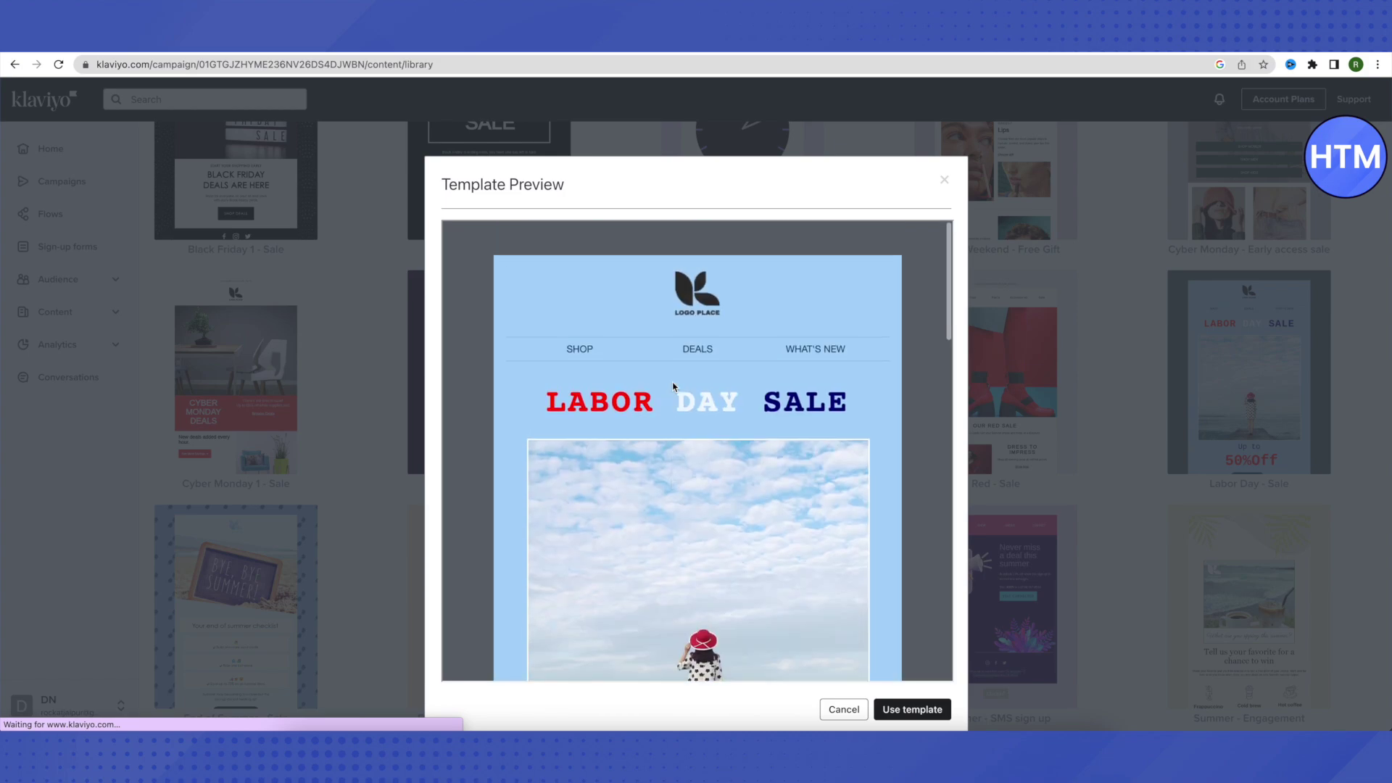
scroll(673, 386, "down", 3)
scroll(673, 386, "up", 2)
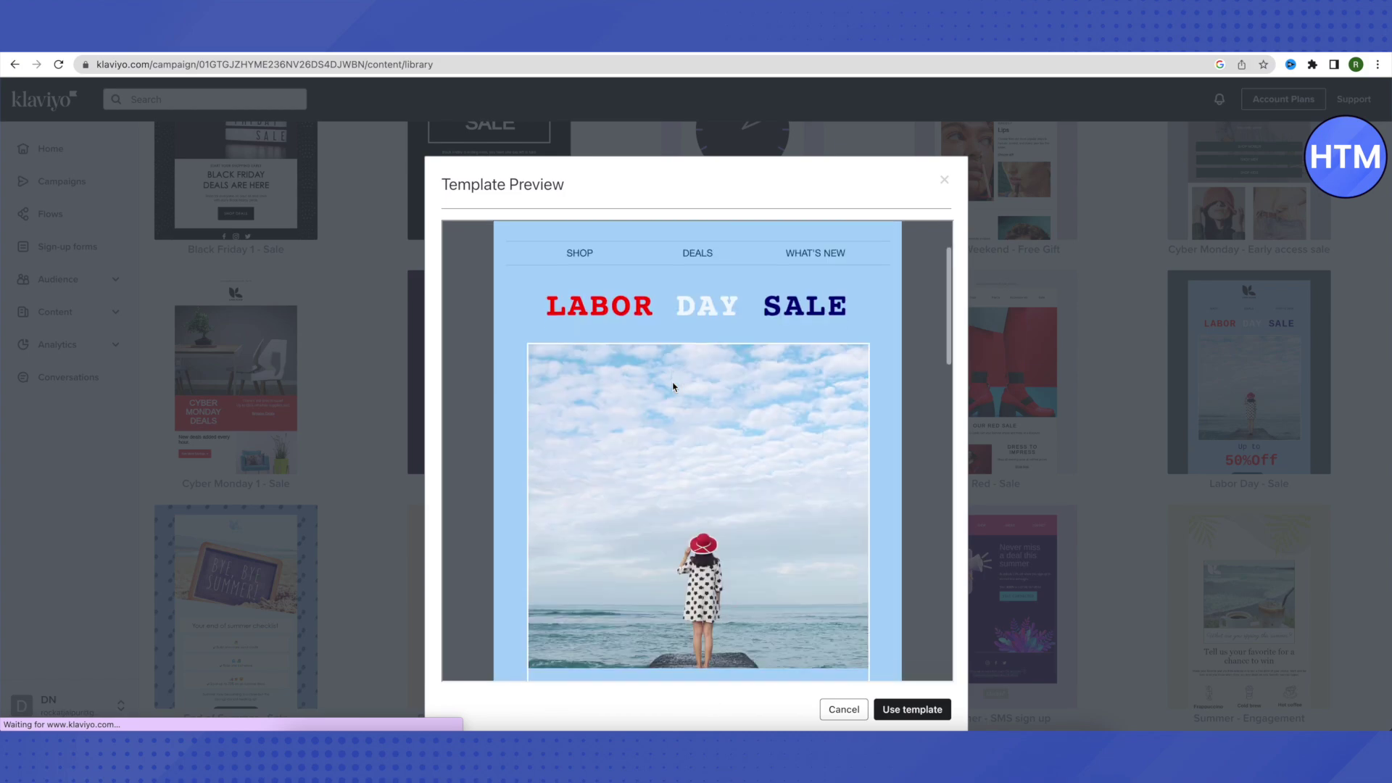
scroll(673, 387, "down", 10)
scroll(673, 386, "down", 6)
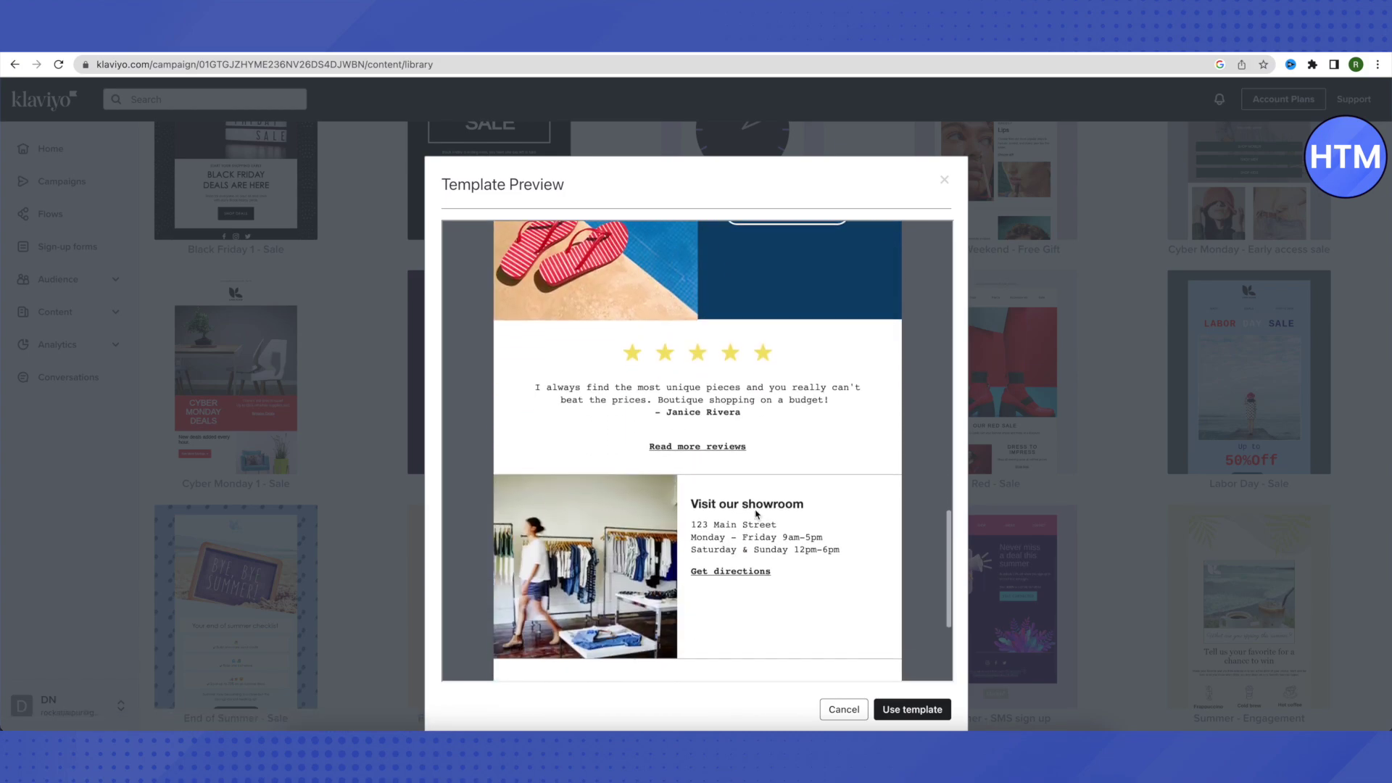
Use the Labor Day - Sale template and select its 66 x 64 logo image
left_click(927, 713)
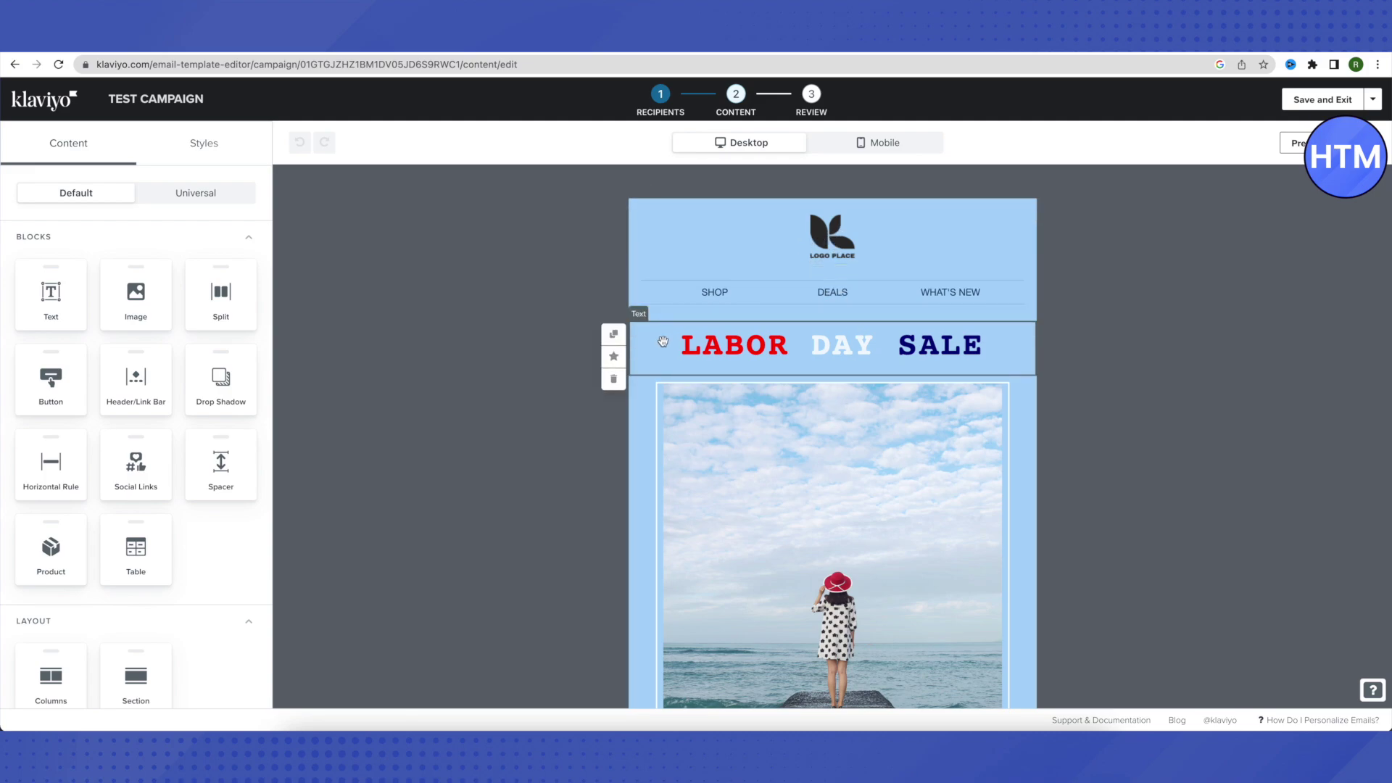
left_click(838, 250)
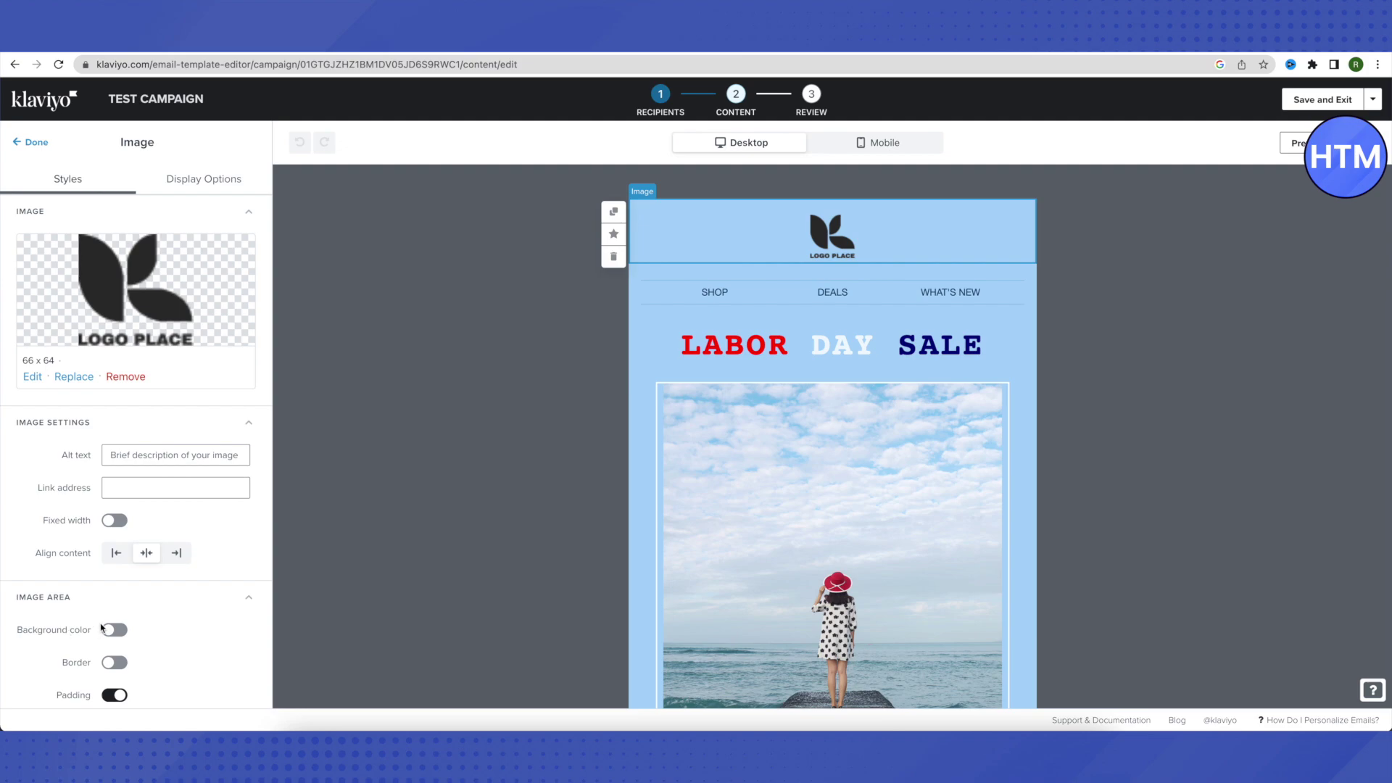
left_click(116, 554)
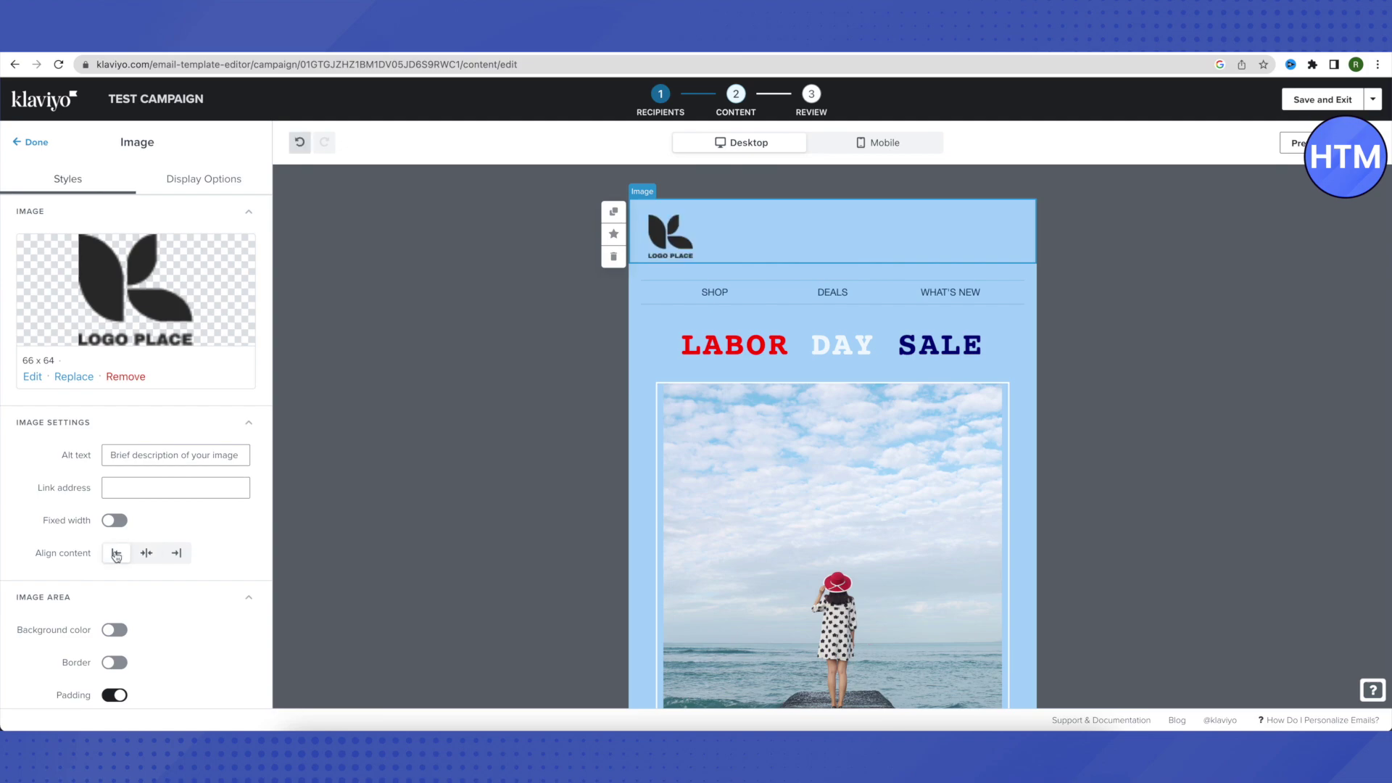
left_click(176, 555)
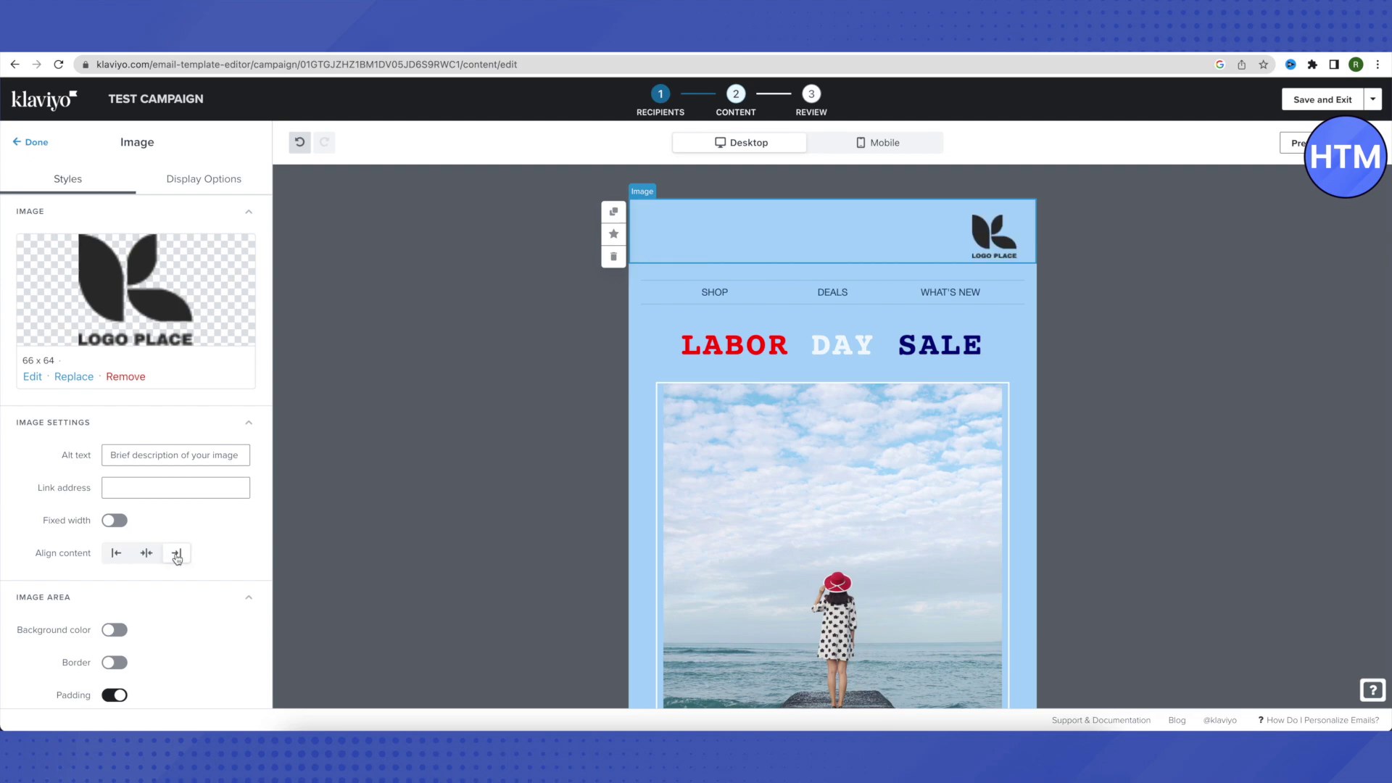
left_click(146, 555)
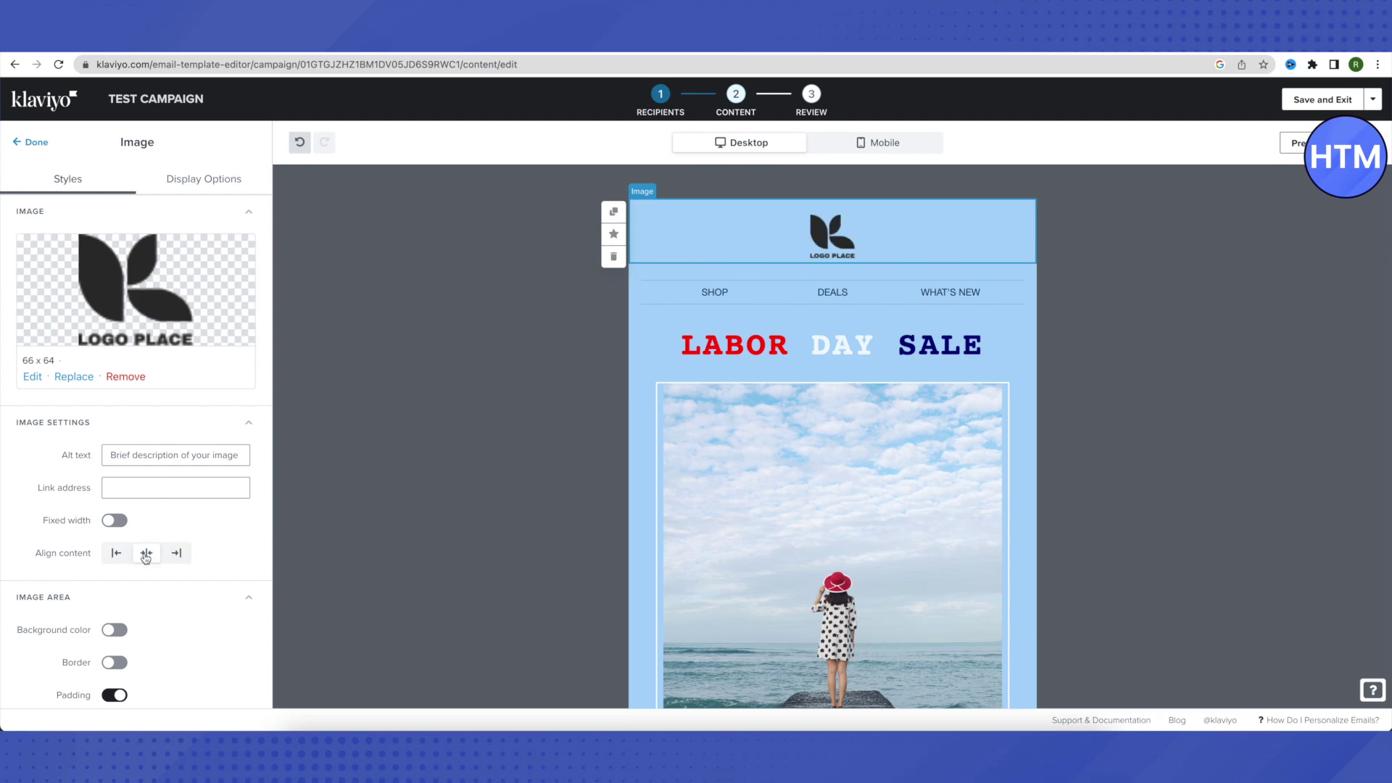
scroll(172, 606, "down", 2)
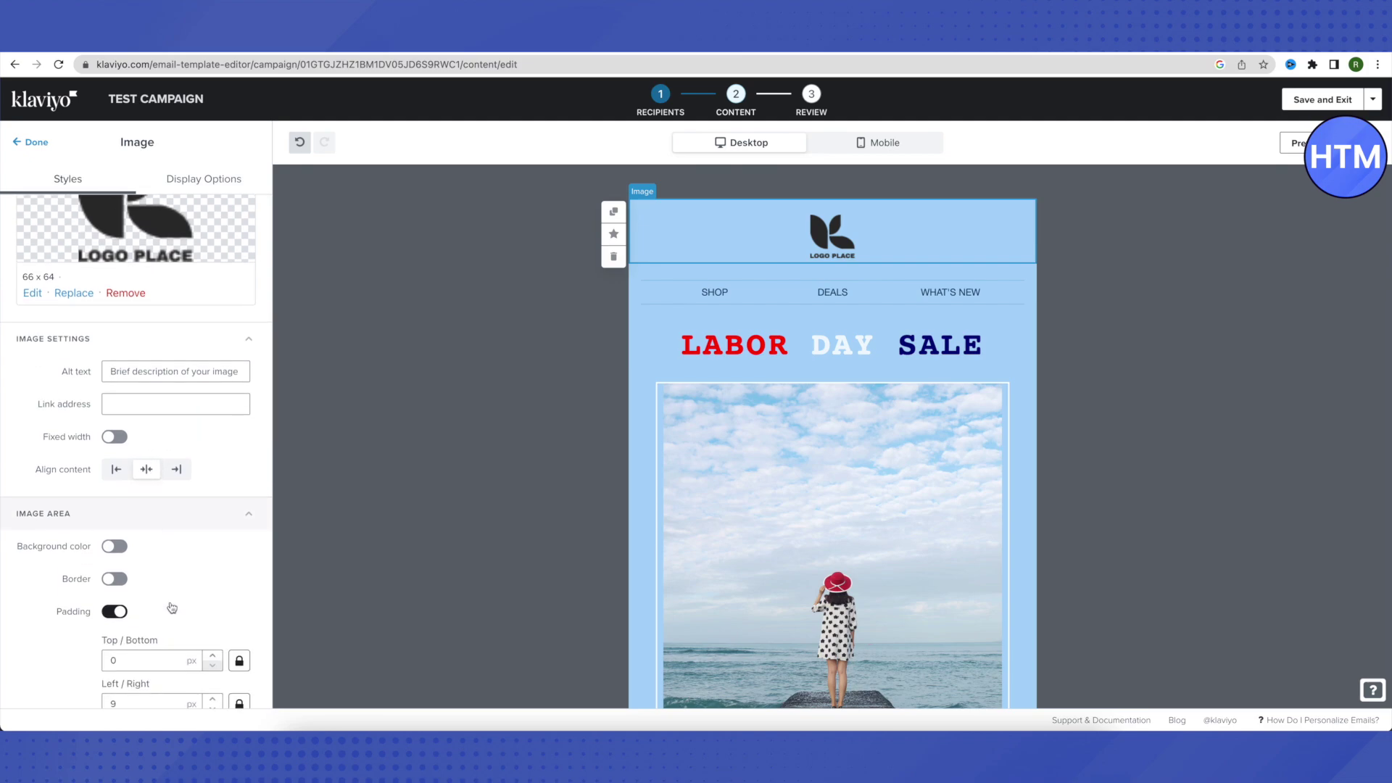
scroll(171, 606, "down", 3)
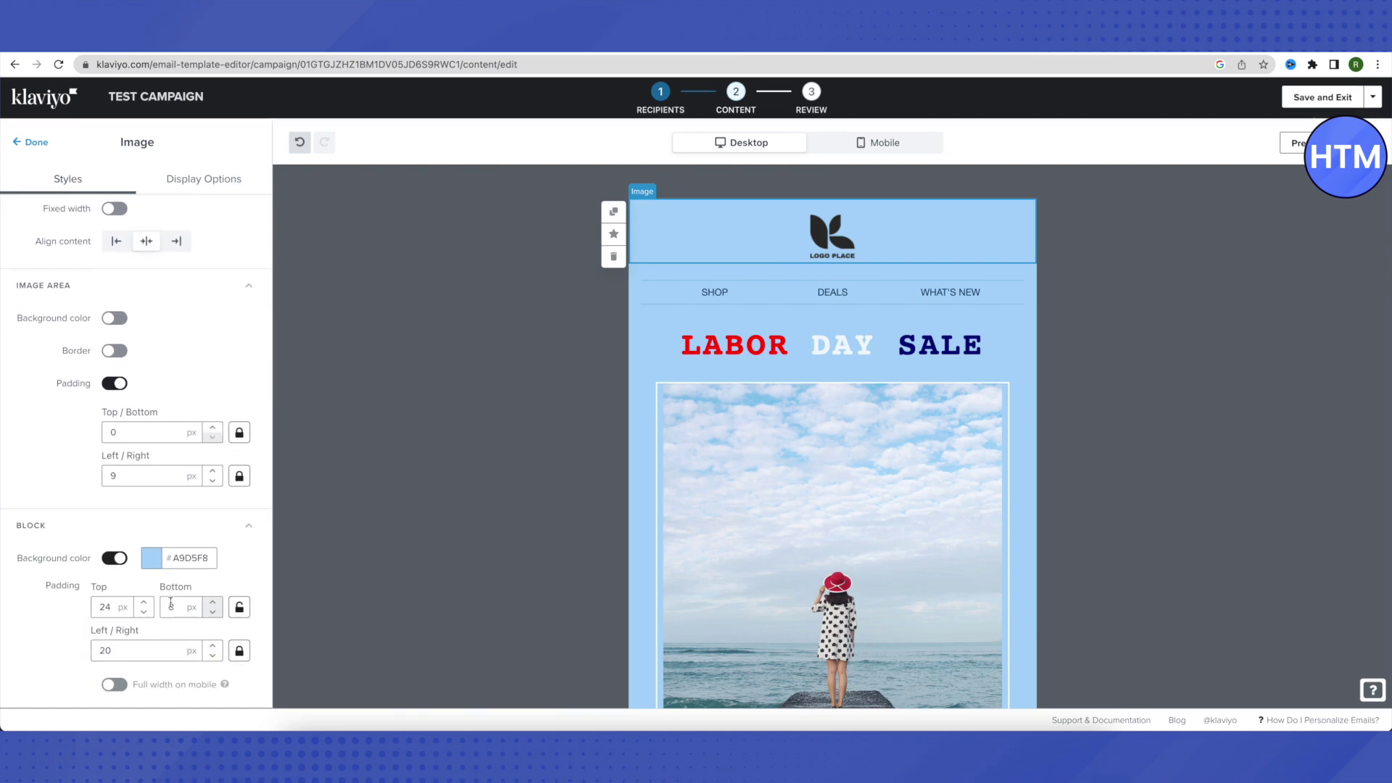
Set the logo header block background to #769EBF, then select the SHOP/DEALS link bar
left_click(156, 564)
left_click(263, 615)
left_click(194, 587)
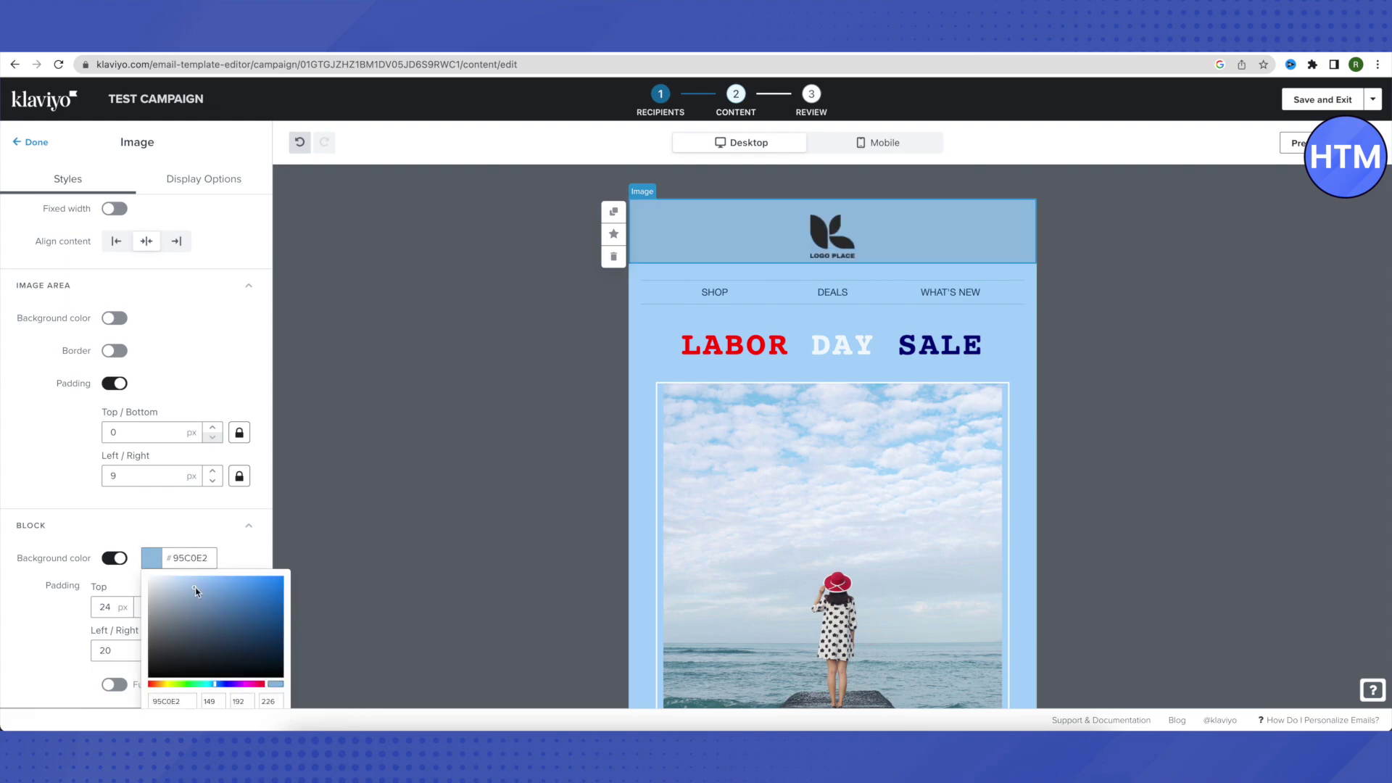
left_click(234, 596)
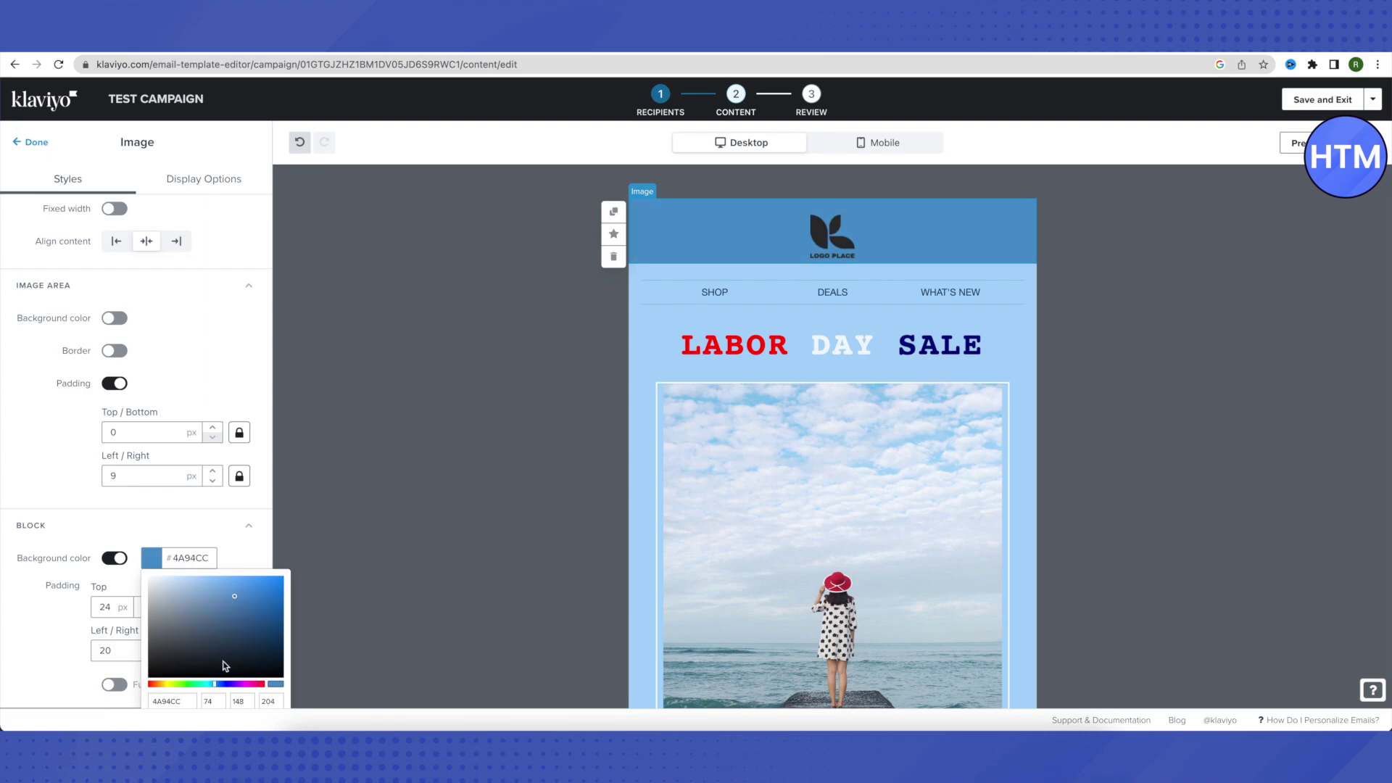
left_click(253, 623)
left_click(238, 625)
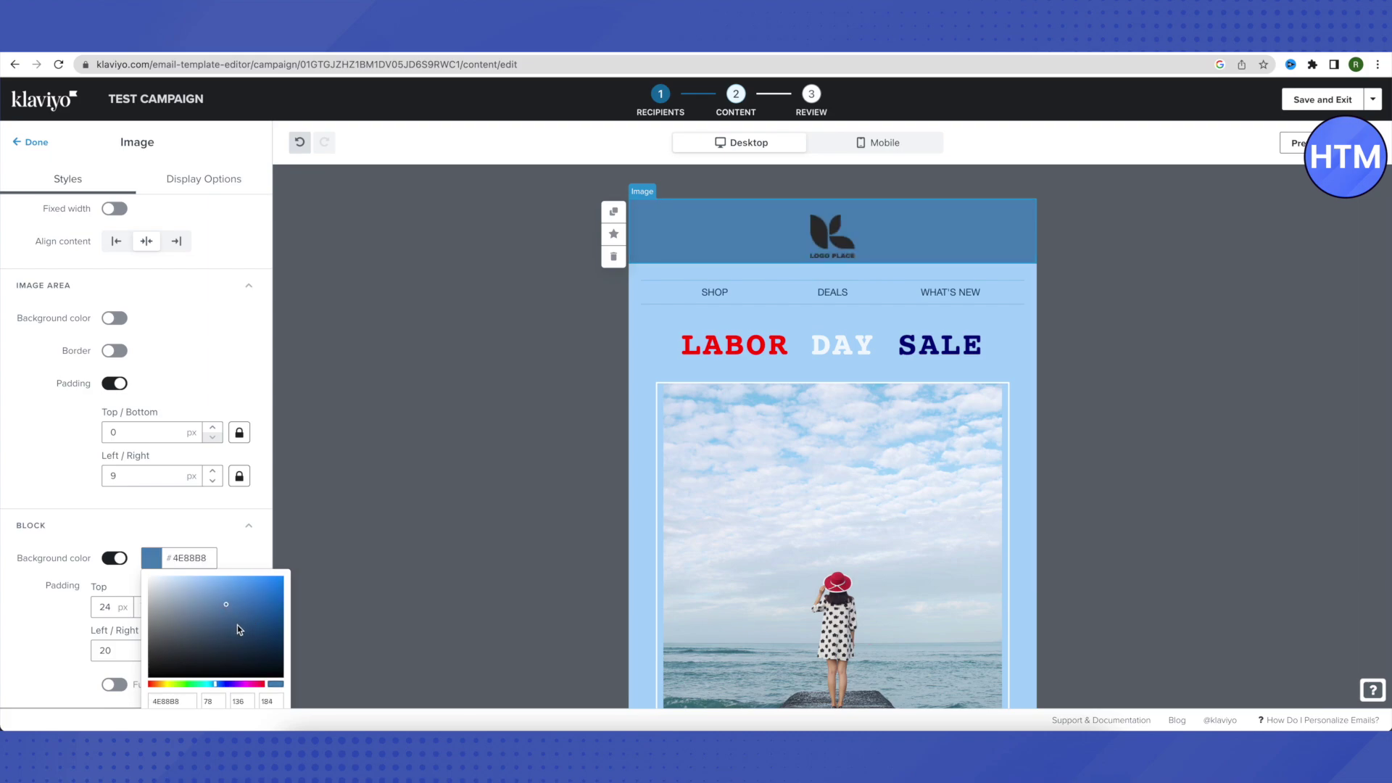
left_click(246, 628)
left_click(199, 602)
left_click(168, 512)
scroll(168, 512, "up", 5)
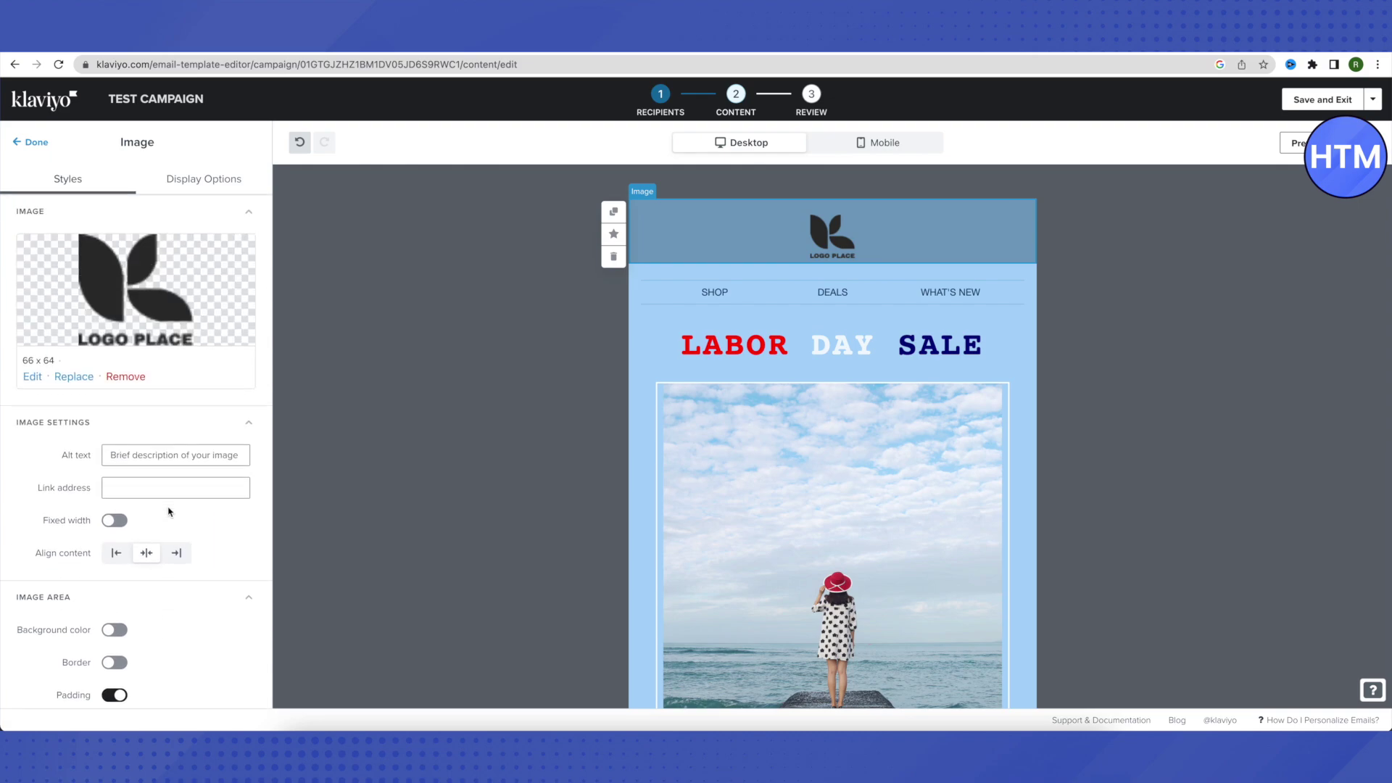
left_click(720, 298)
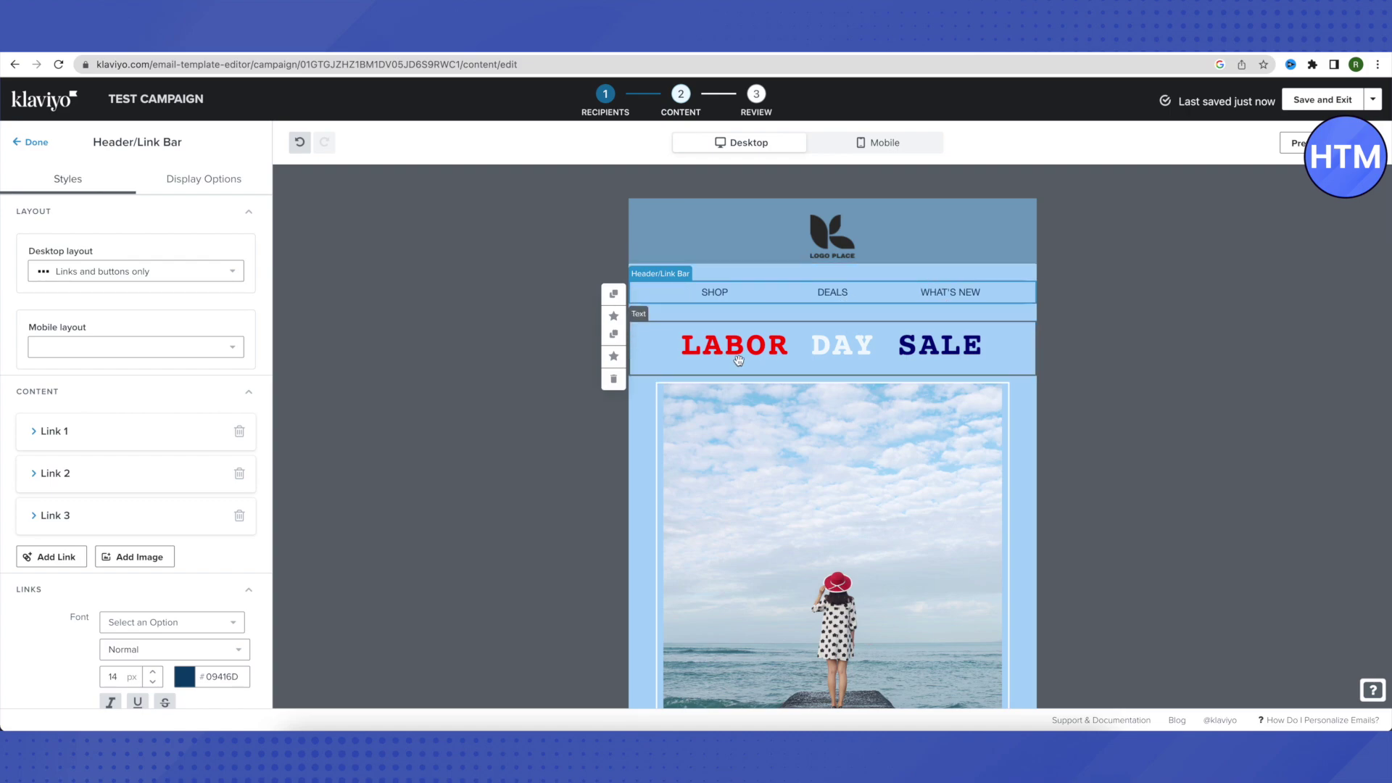
scroll(629, 351, "down", 2)
scroll(628, 351, "down", 3)
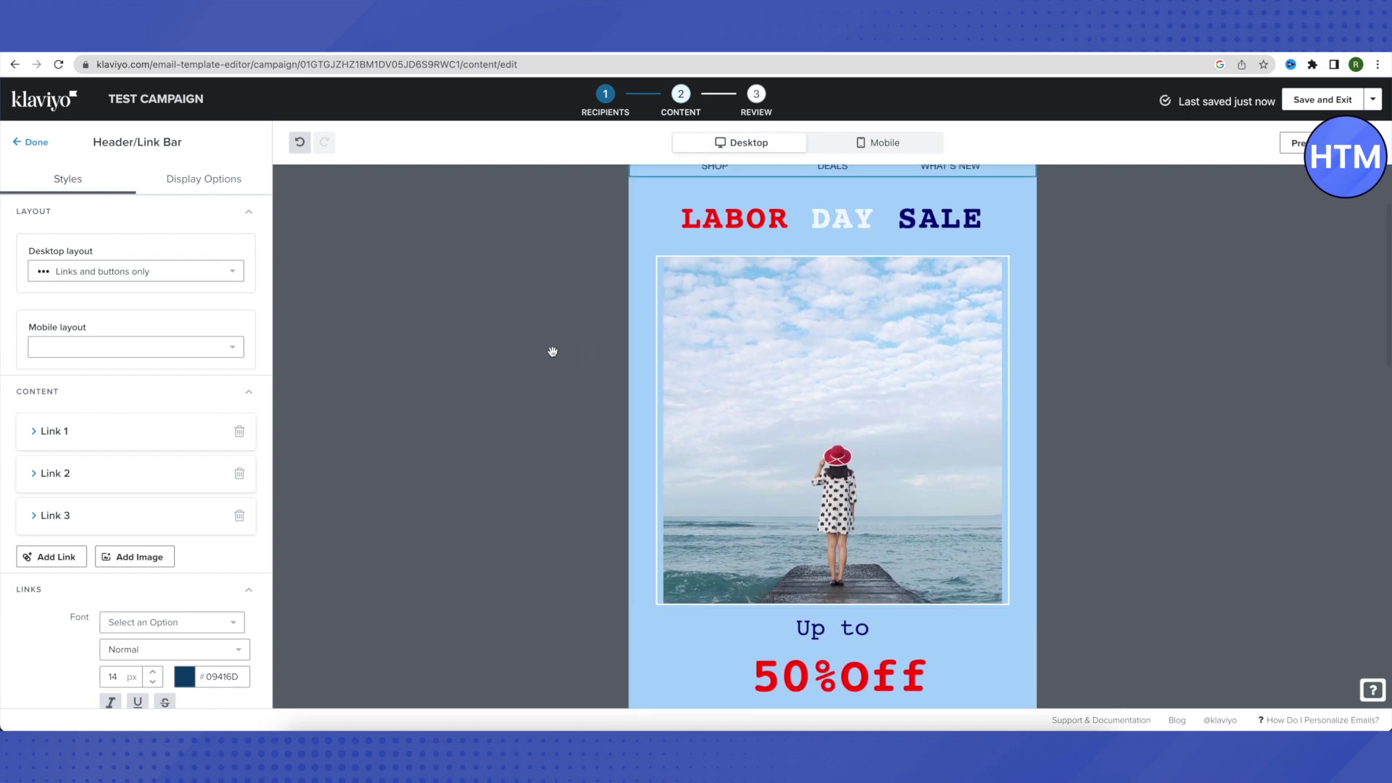
scroll(573, 353, "up", 2)
left_click(754, 288)
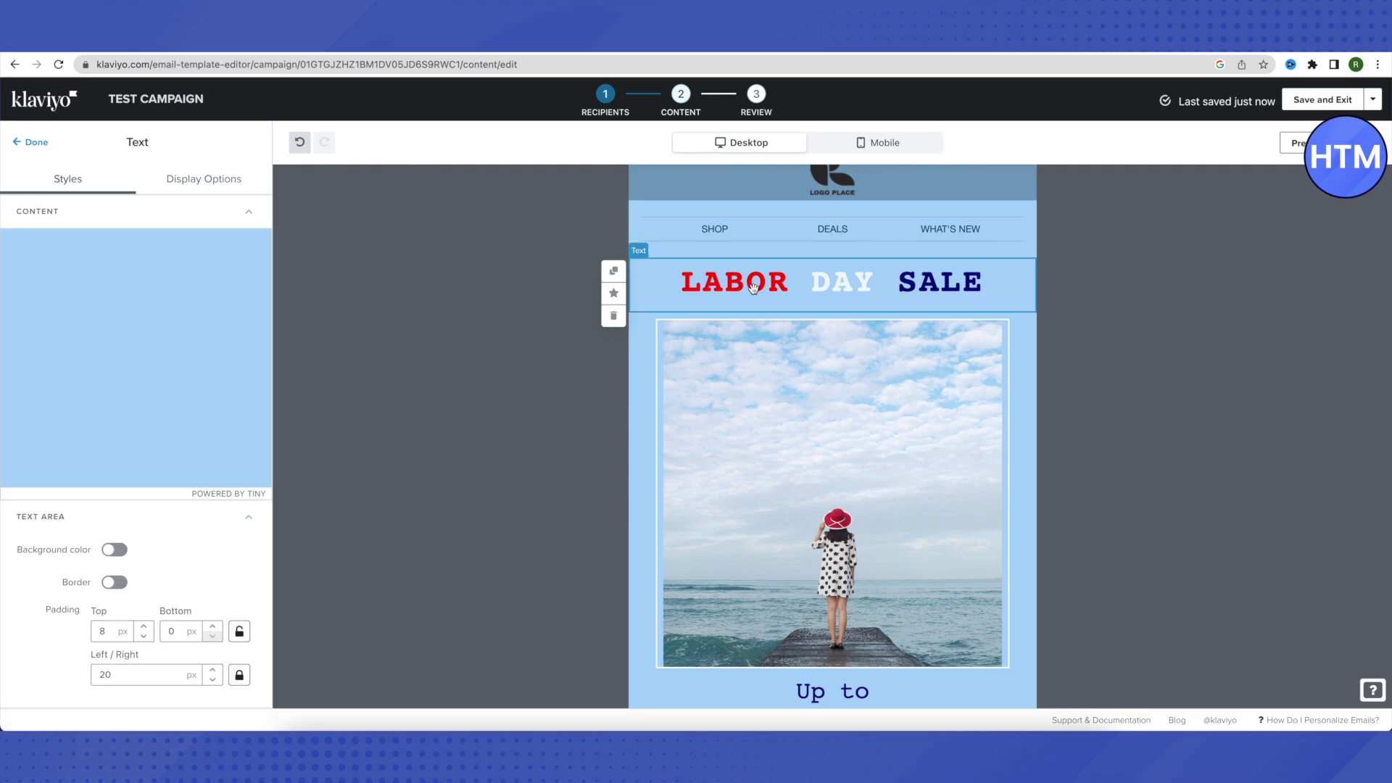
mouse_move(754, 289)
left_mouse_down()
mouse_move(731, 513)
mouse_move(709, 468)
mouse_move(681, 262)
left_mouse_up()
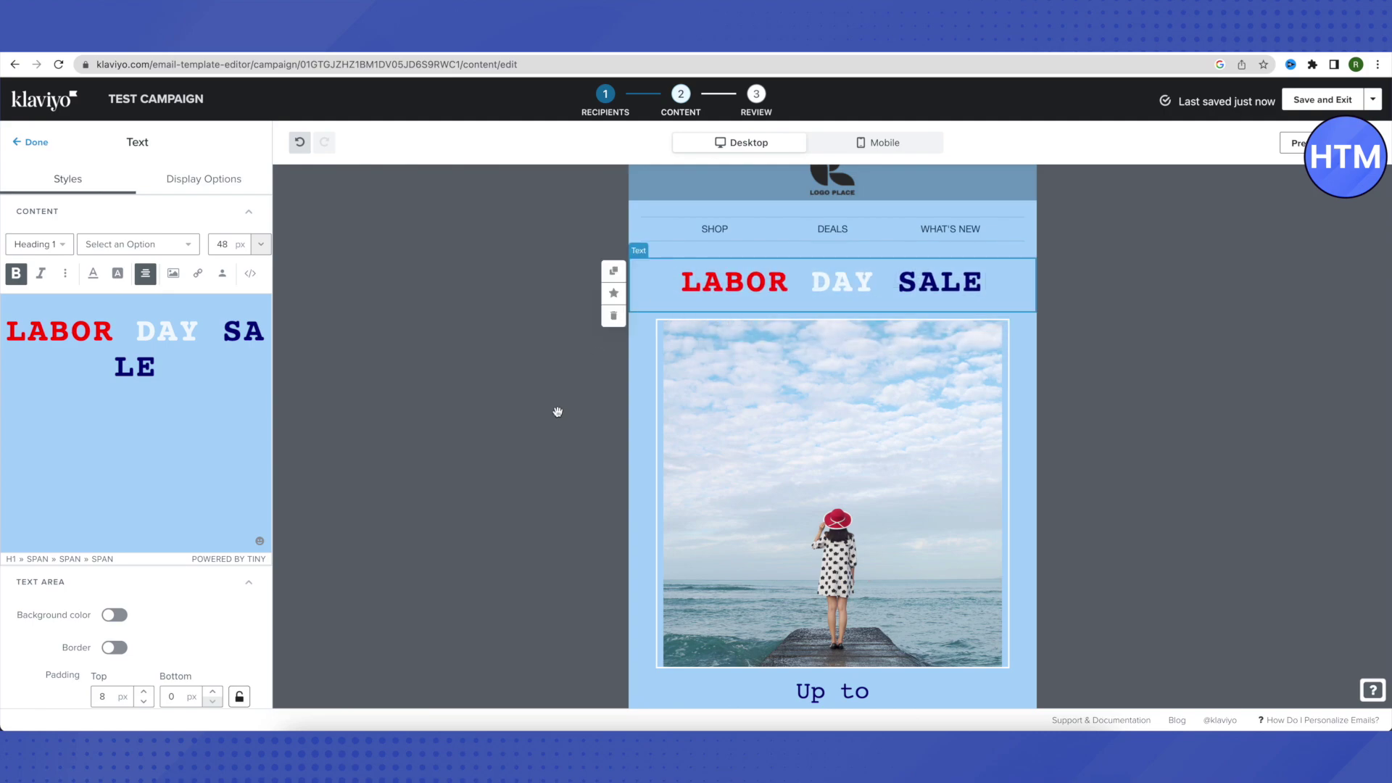
scroll(557, 412, "down", 3)
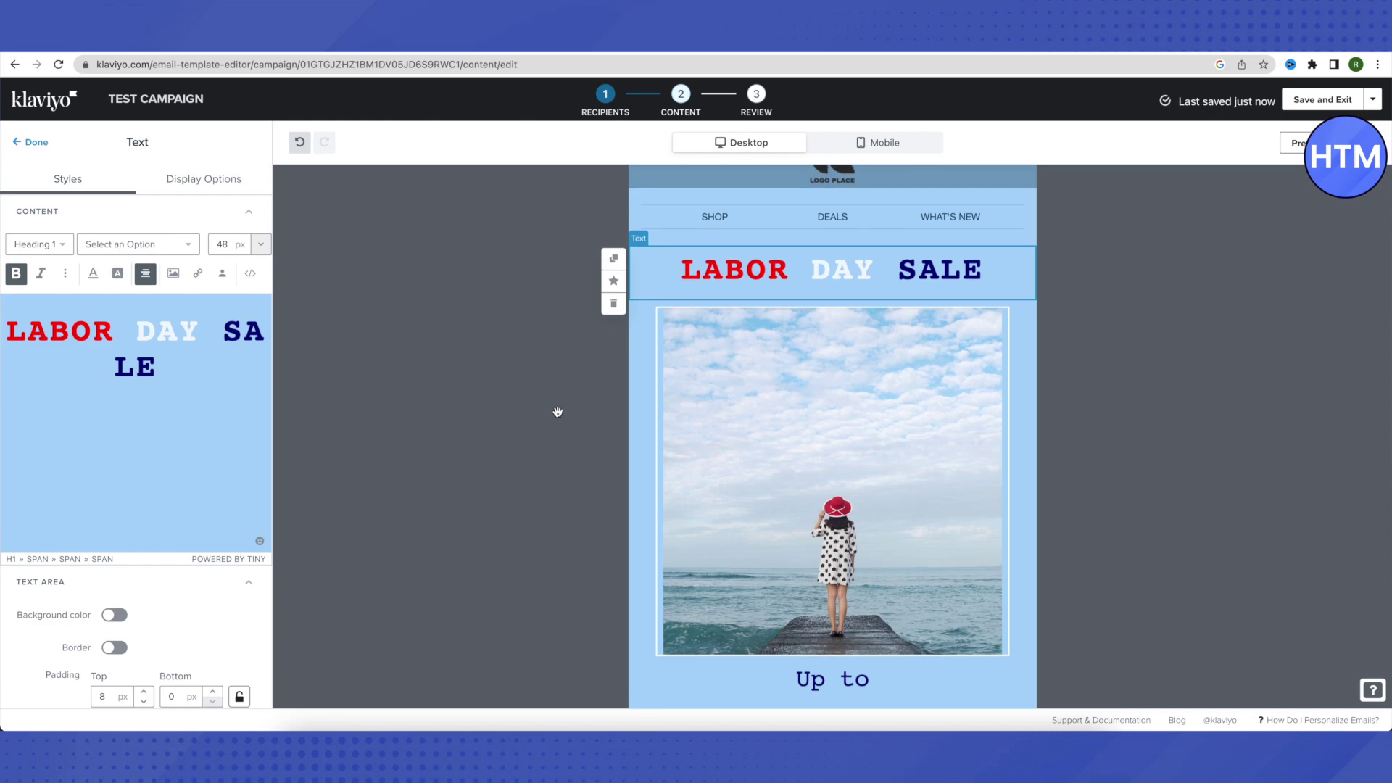
scroll(558, 411, "up", 2)
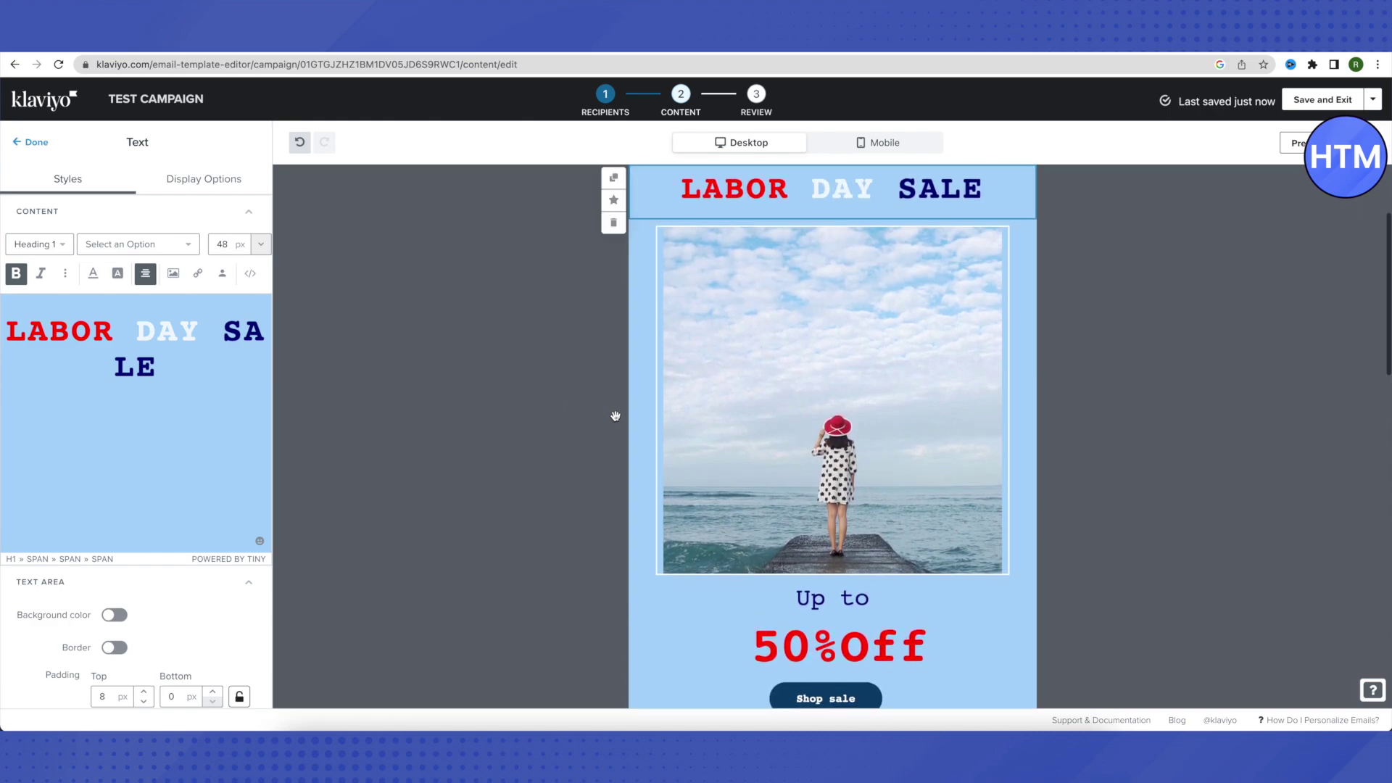
left_click(842, 427)
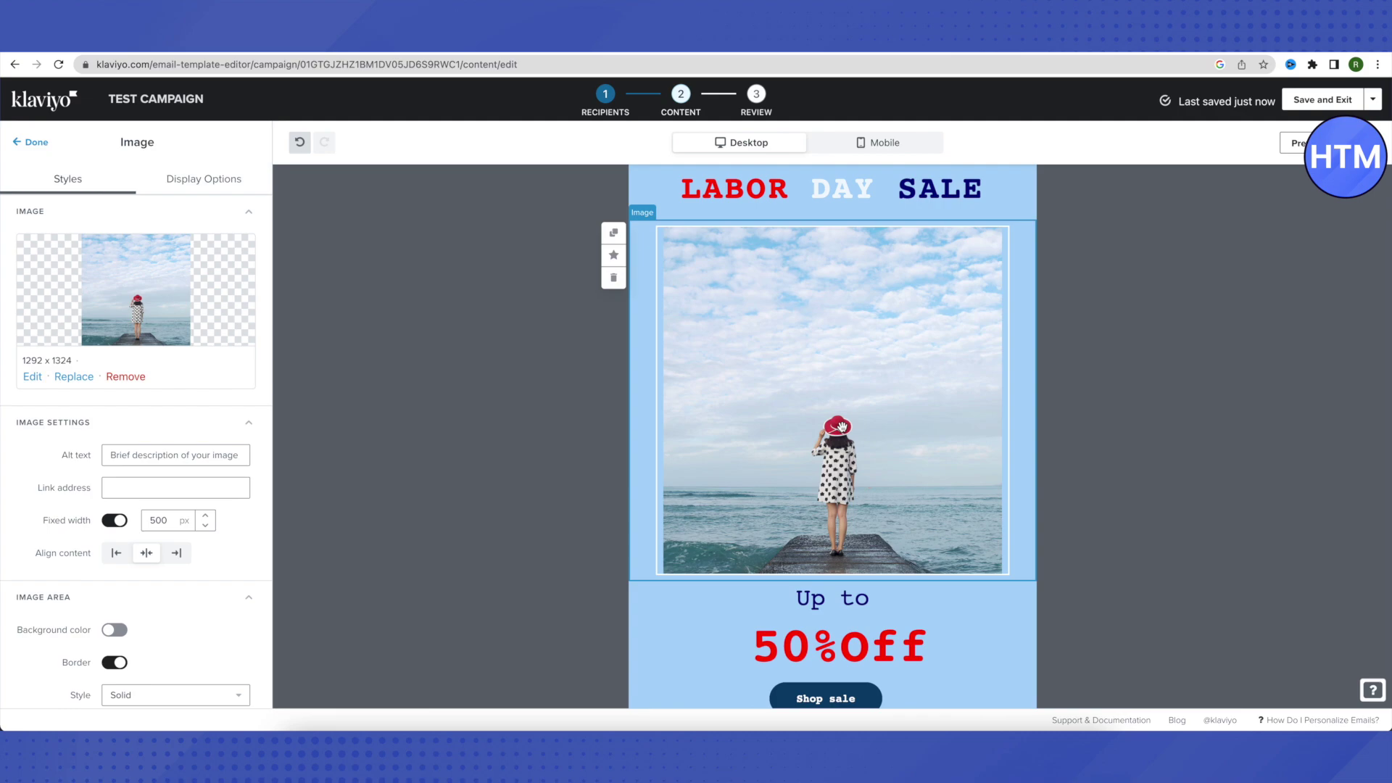
scroll(1110, 436, "down", 4)
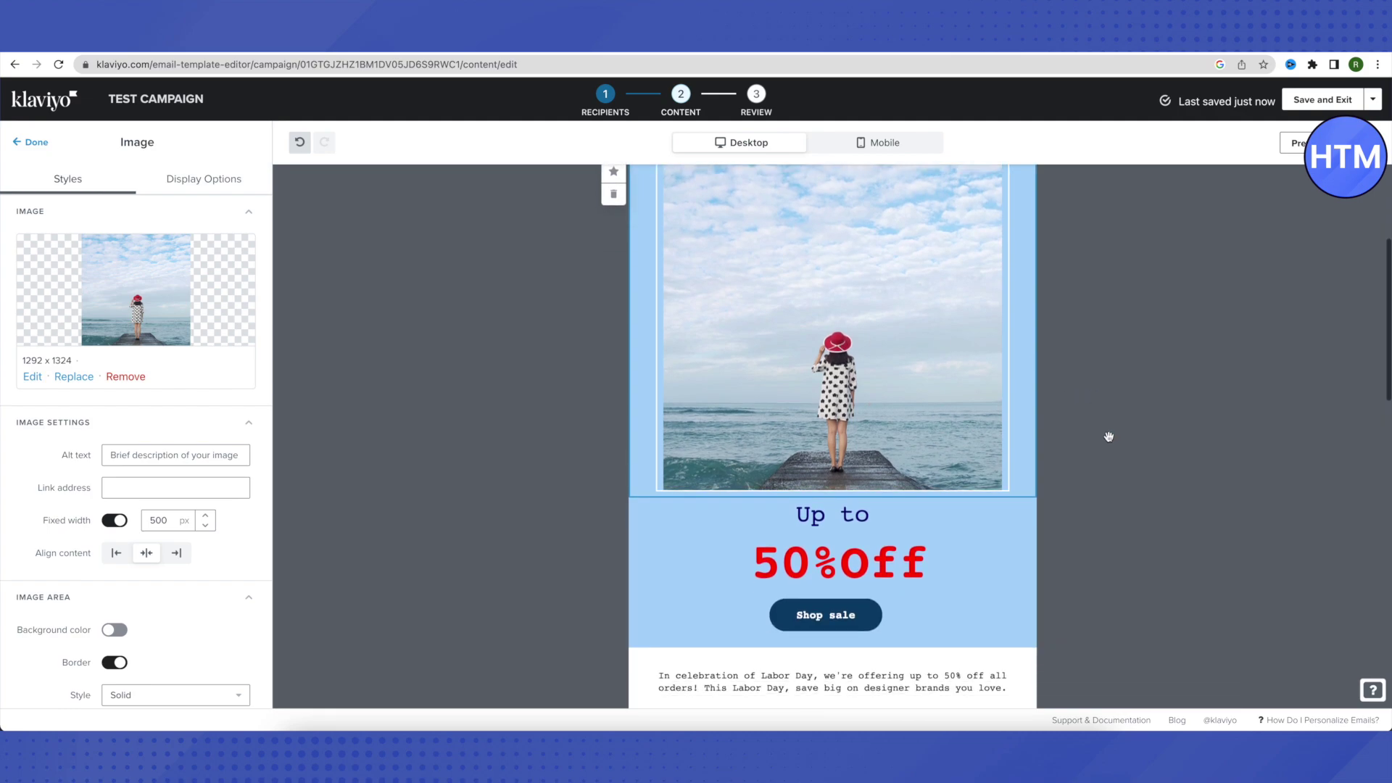
scroll(550, 312, "up", 2)
scroll(549, 312, "down", 2)
scroll(550, 312, "up", 2)
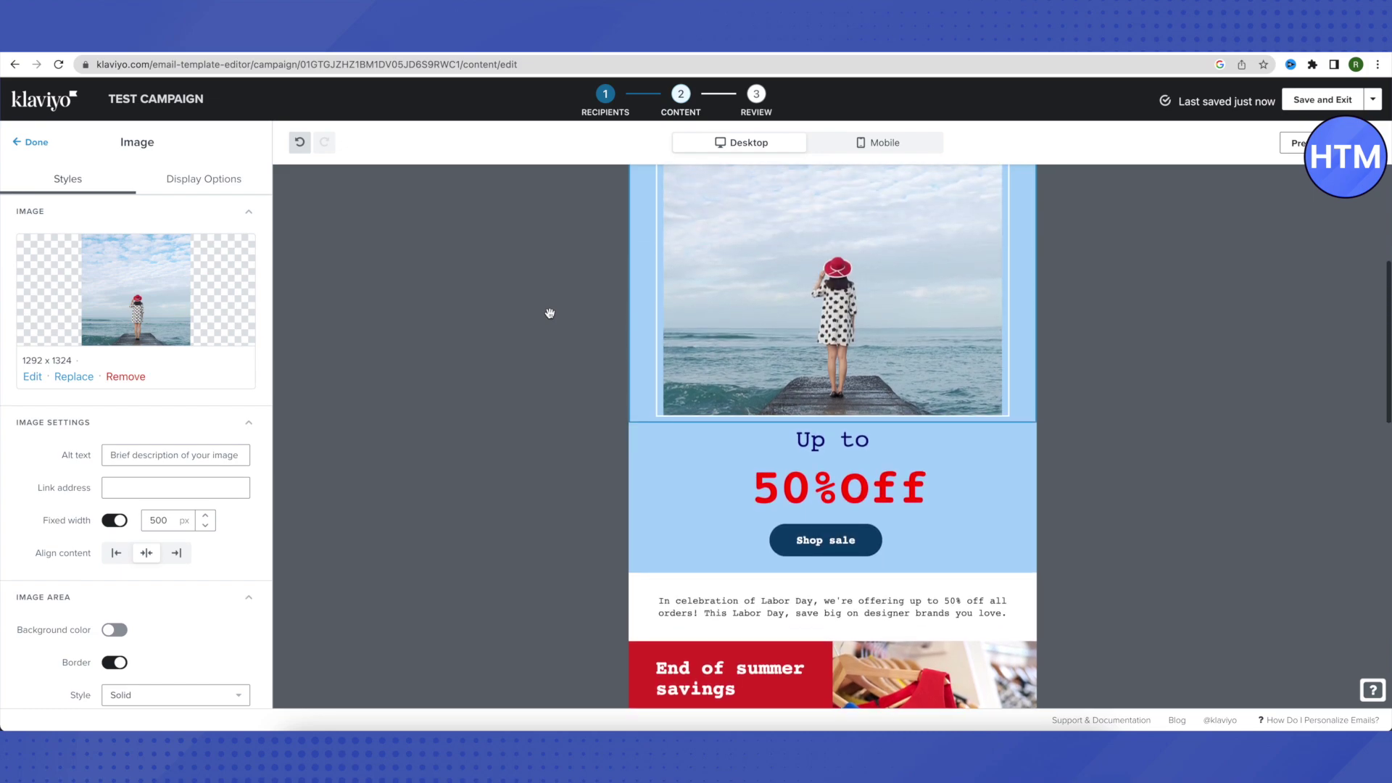
scroll(550, 312, "down", 1)
scroll(550, 314, "down", 1)
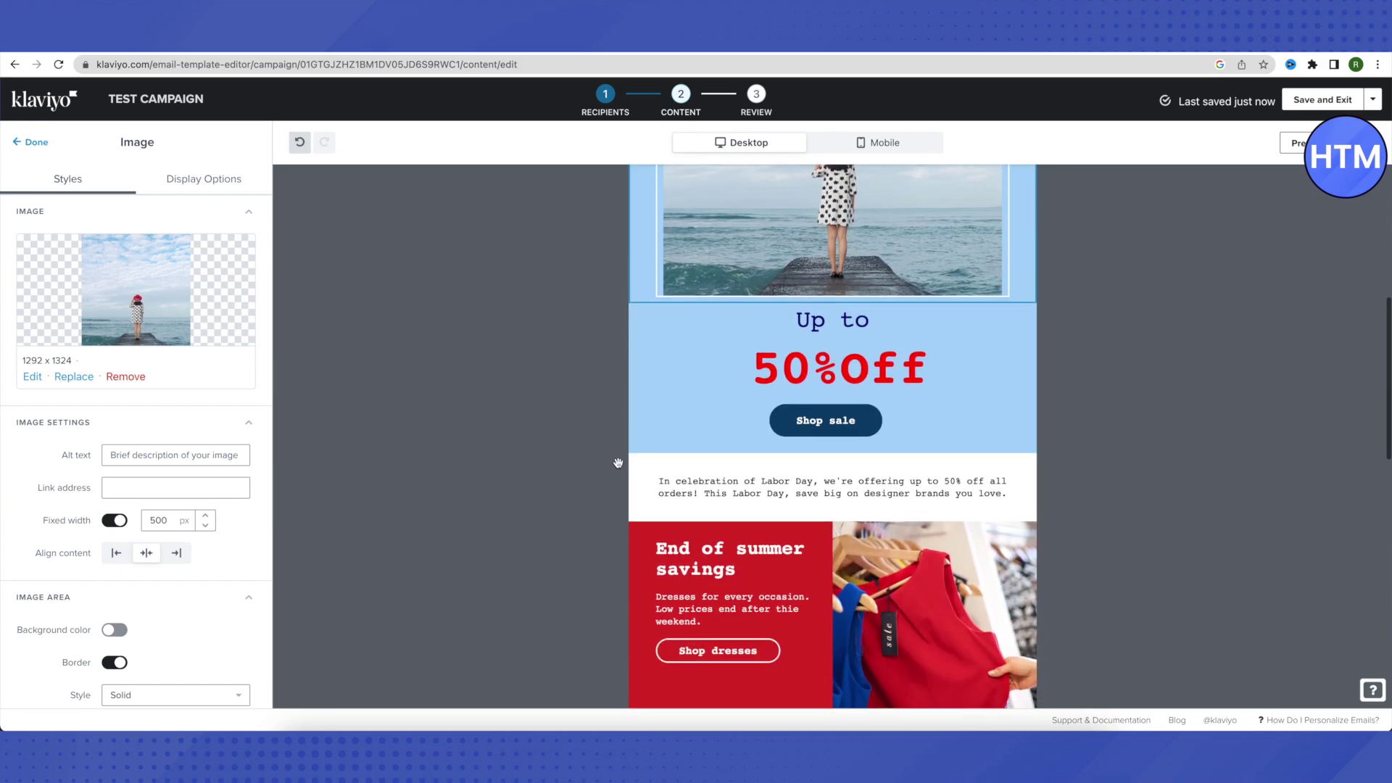
Select the whole Labor Day body paragraph, delete it, then undo to restore it
left_click(726, 493)
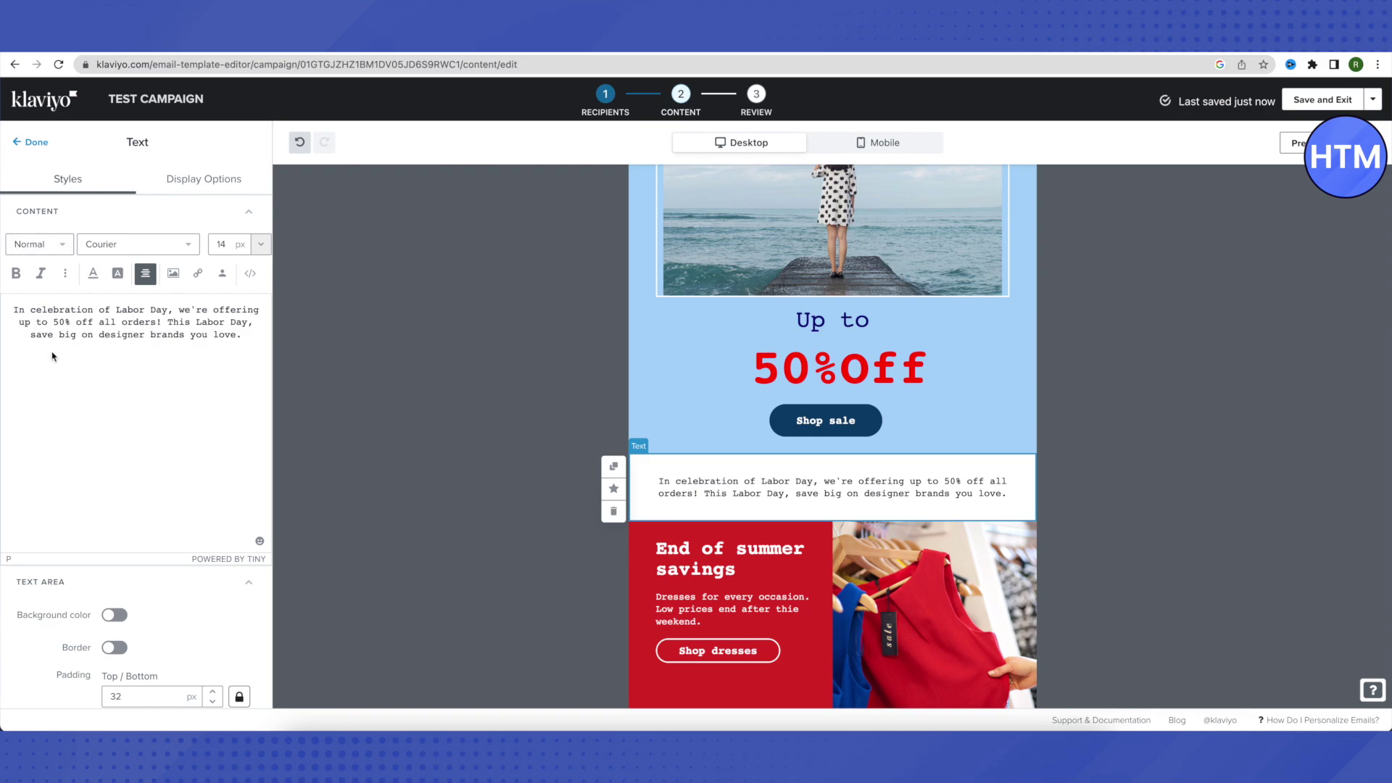
left_click_drag(15, 310, 228, 357)
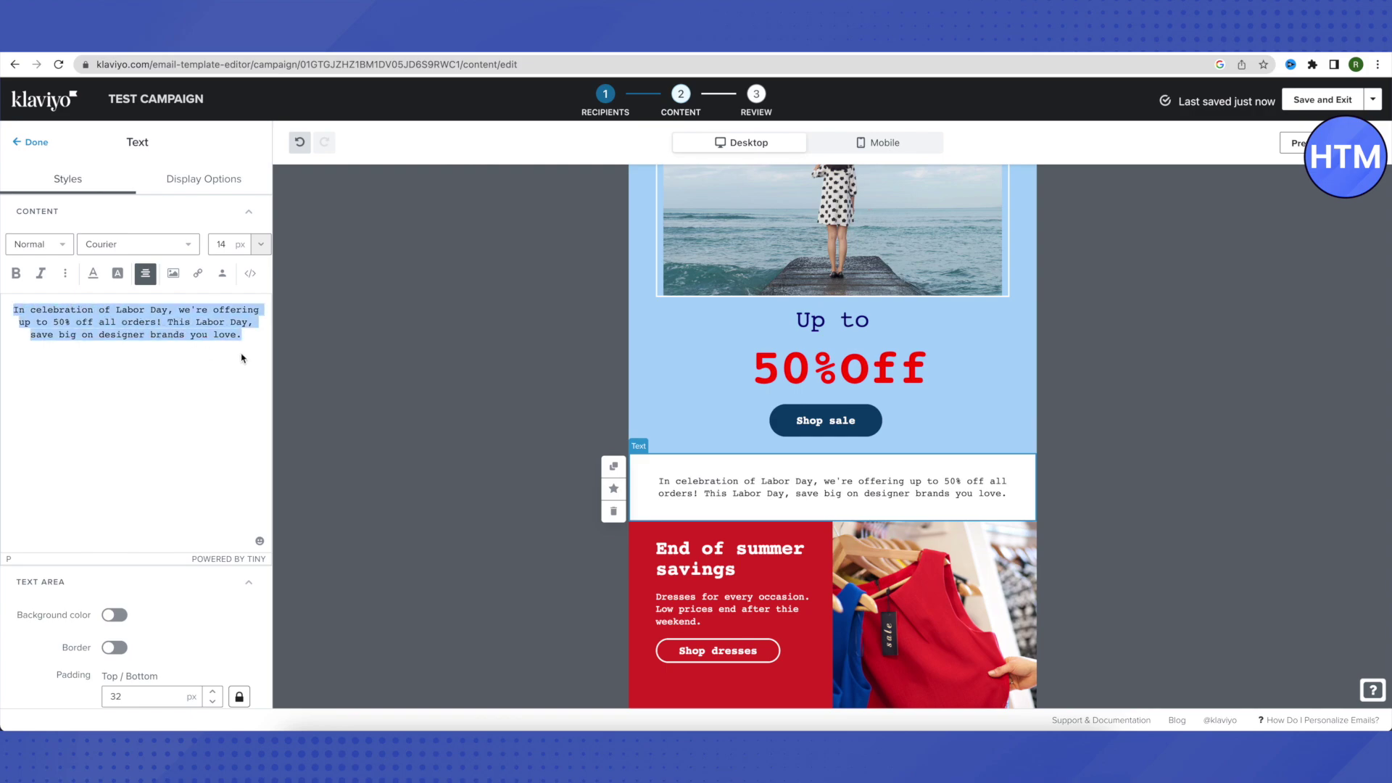
key("BackSpace")
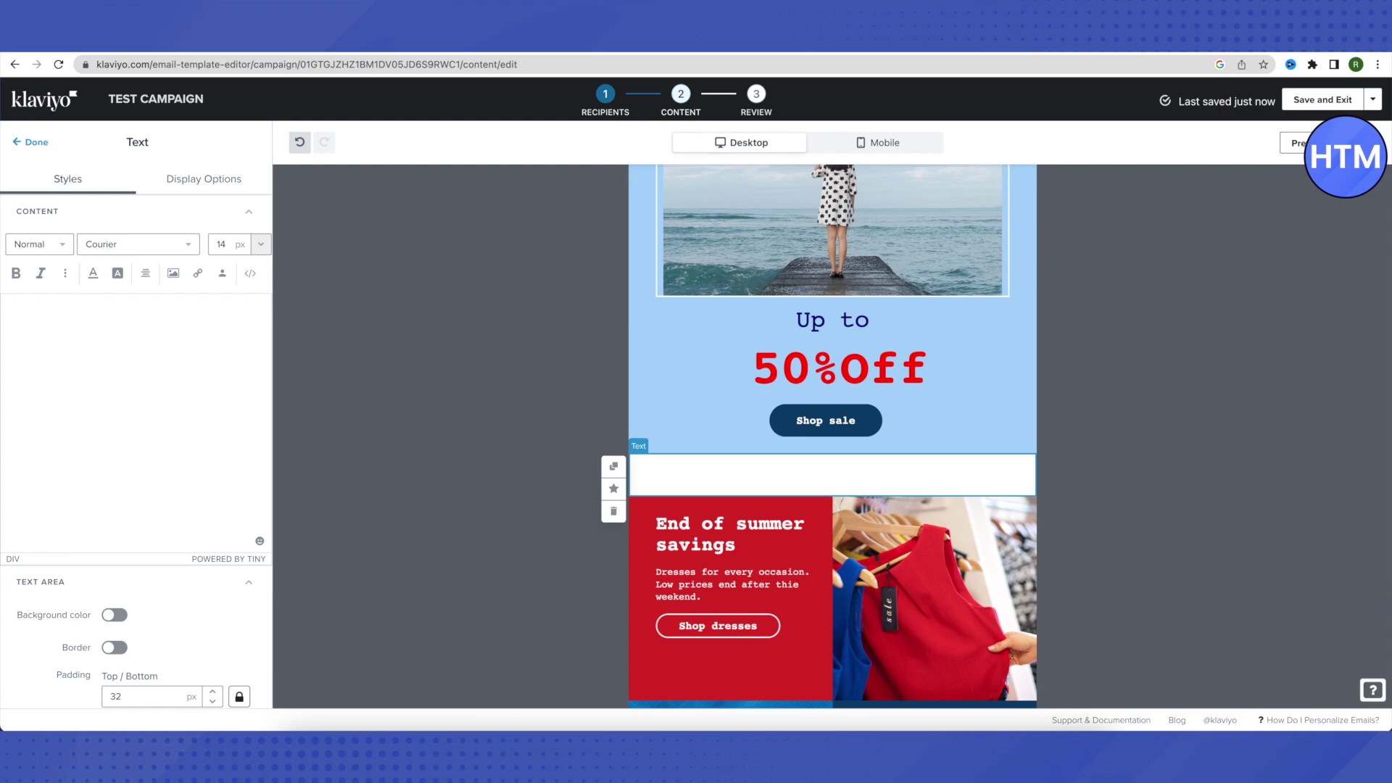
key("ctrl+z")
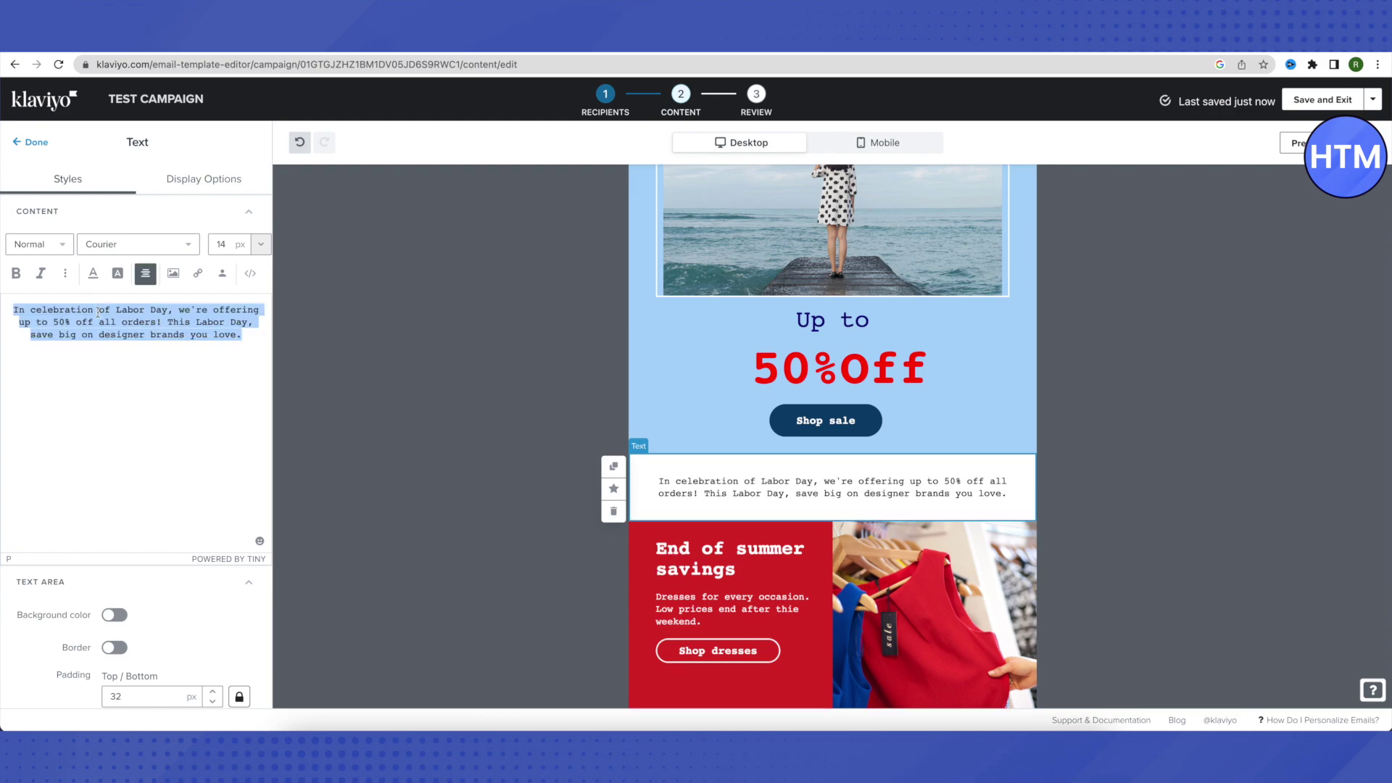
Style the Labor Day celebration paragraph italic with bold off, keeping its Courier font
left_click(16, 274)
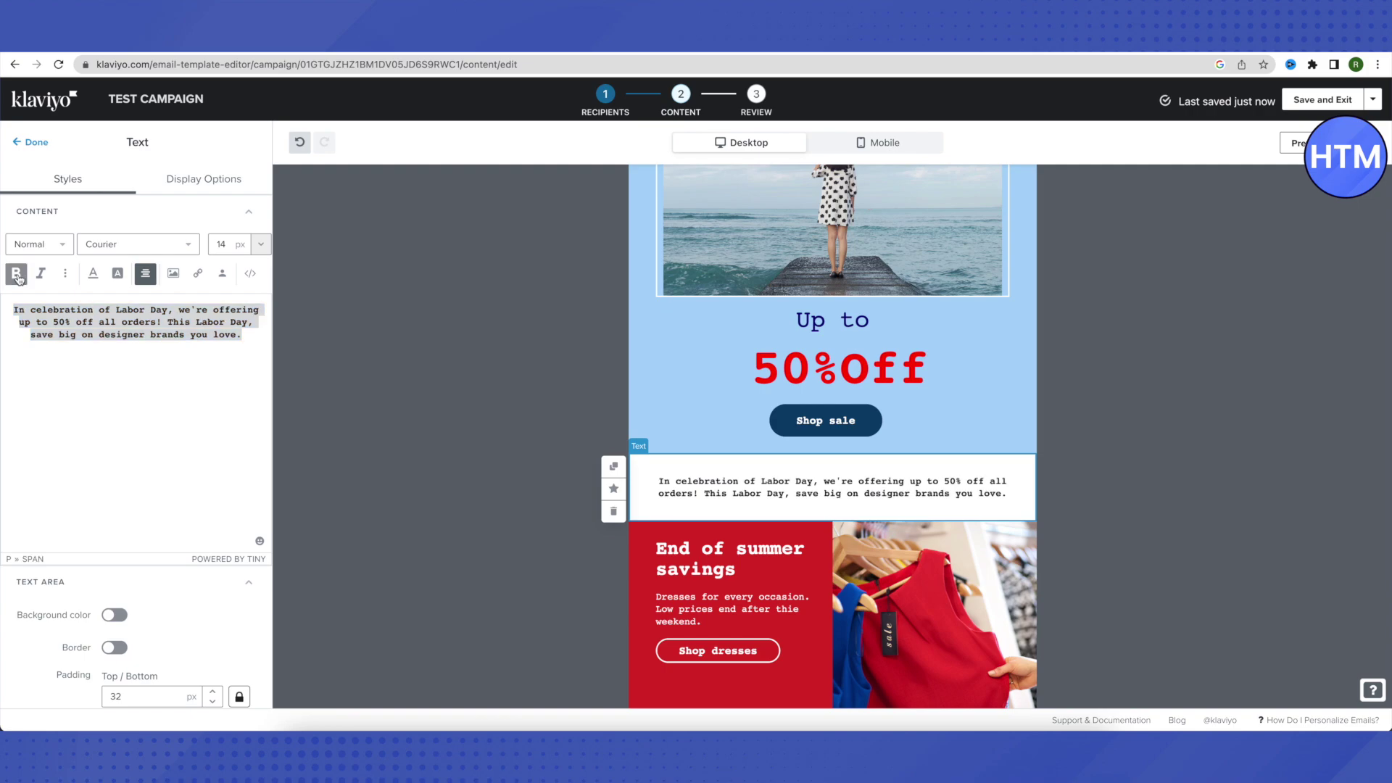
left_click(41, 276)
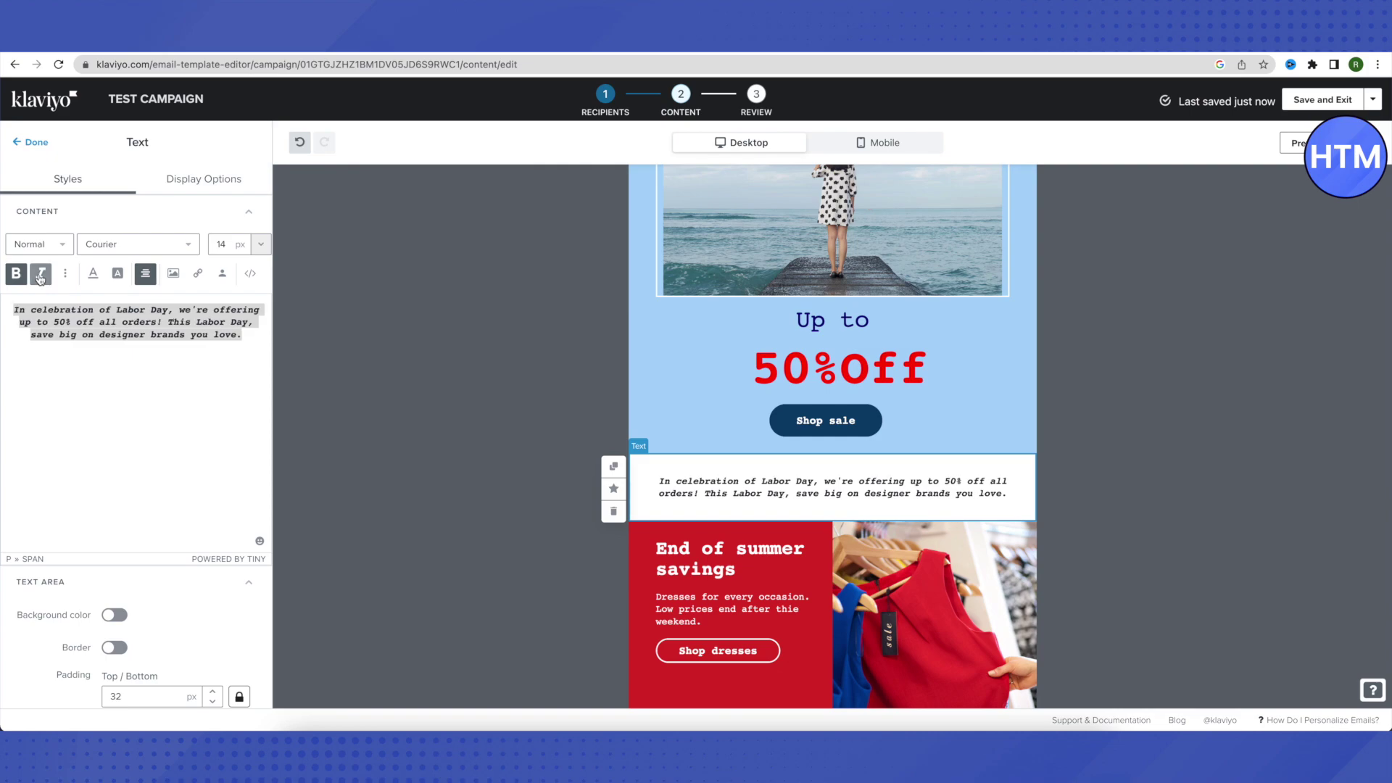
left_click(14, 275)
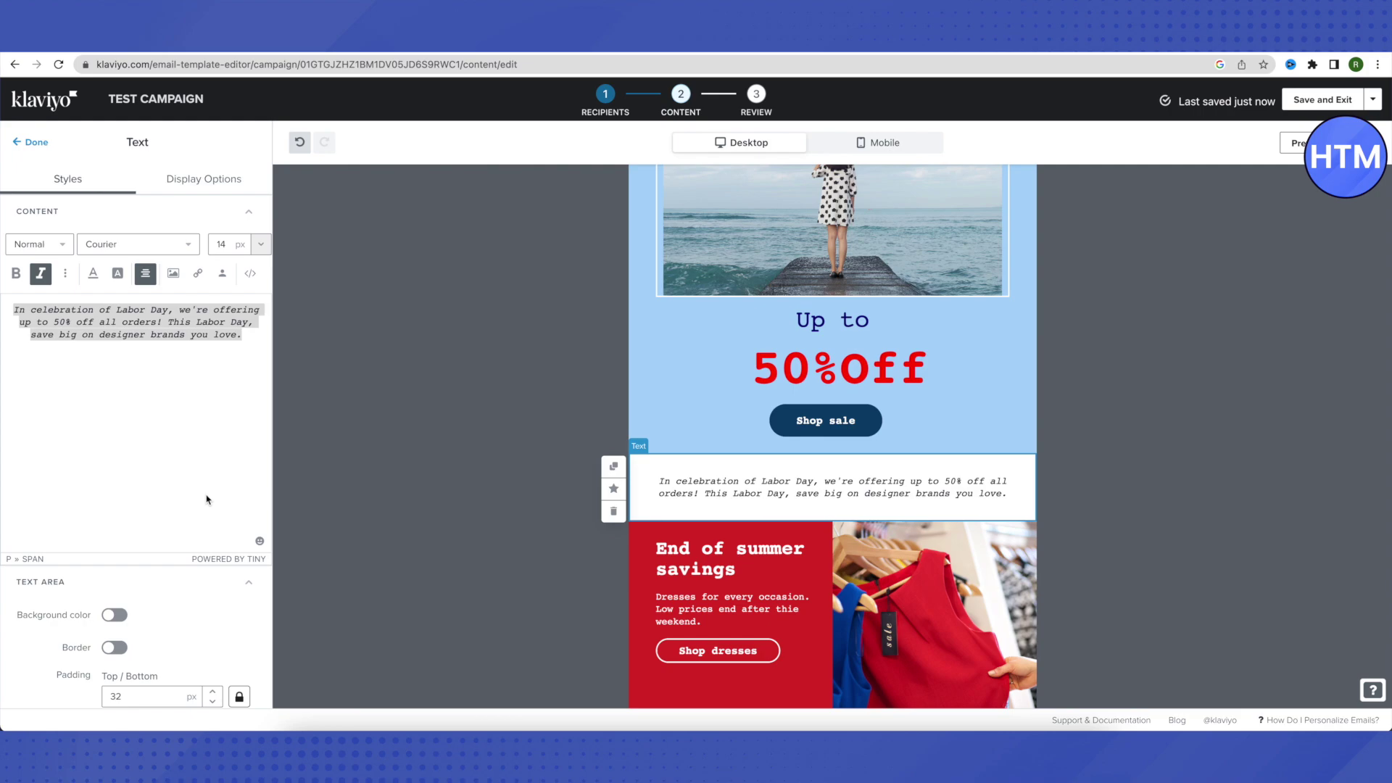
scroll(210, 493, "down", 5)
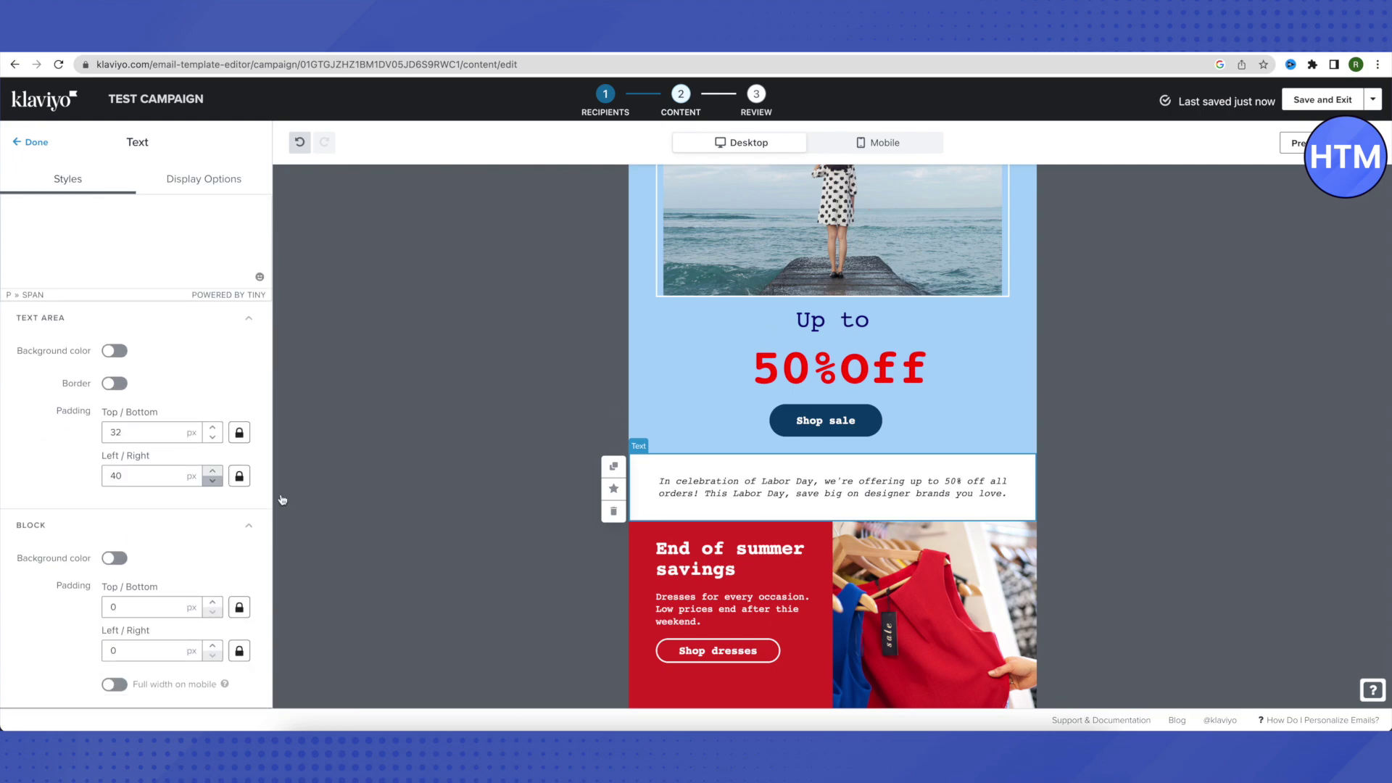
scroll(523, 542, "down", 1)
scroll(523, 542, "down", 10)
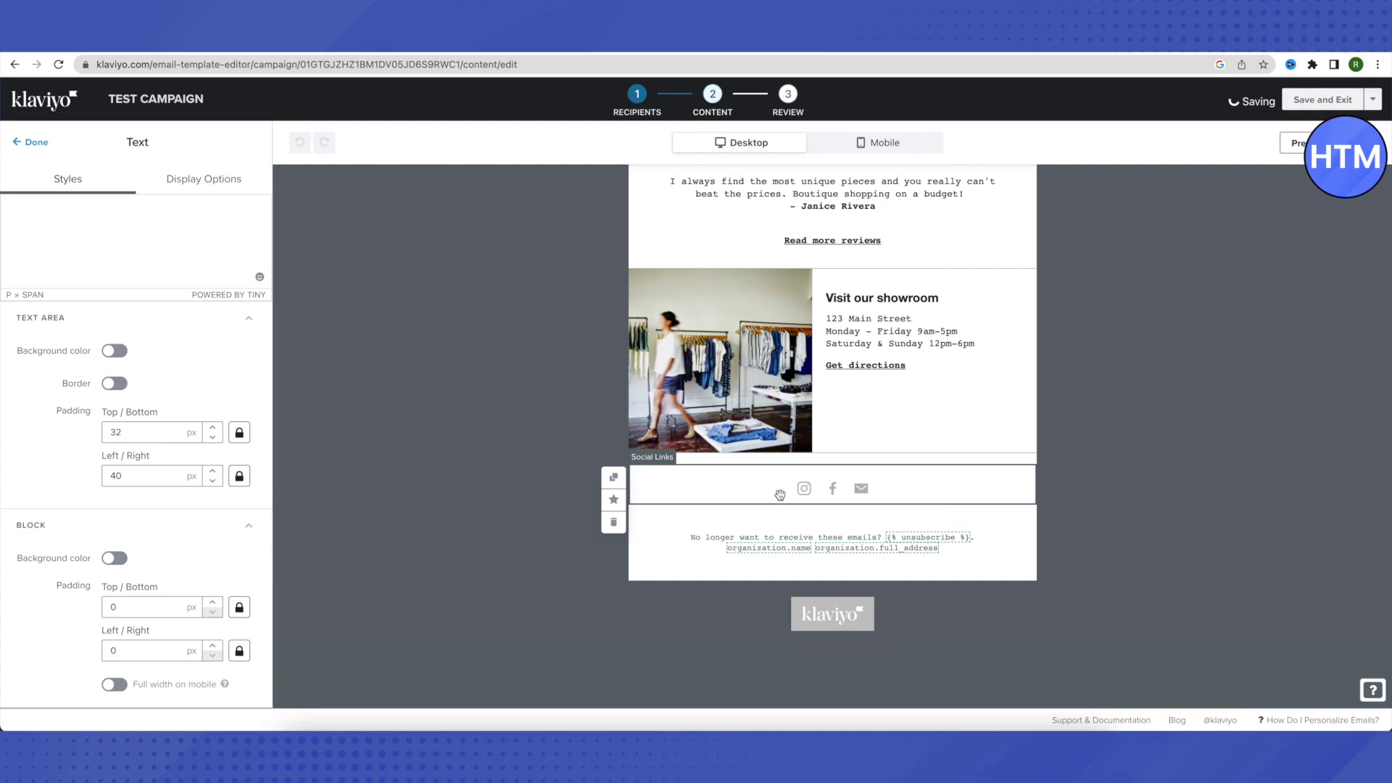
Step past the Social Links and footer text blocks to open the Klaviyo logo's Branding panel
left_click(776, 493)
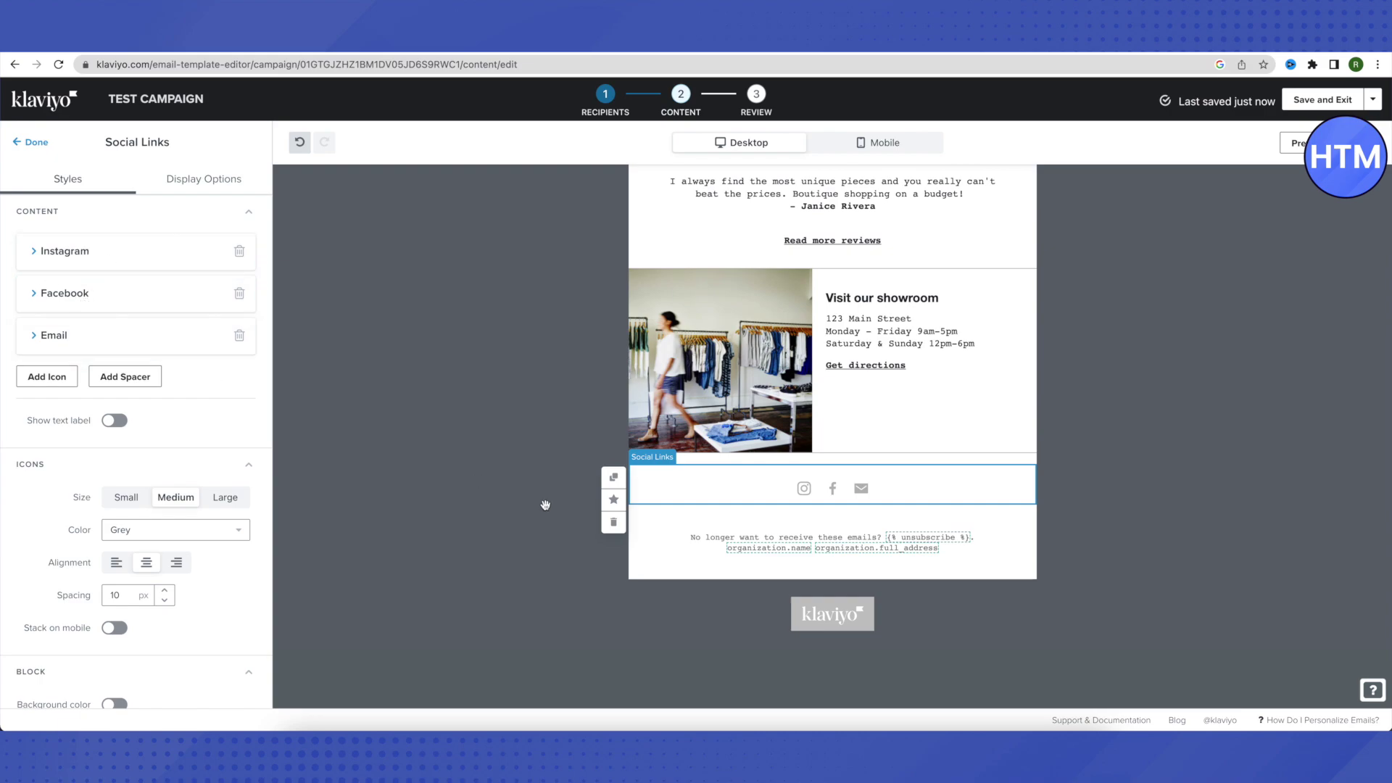
left_click(715, 537)
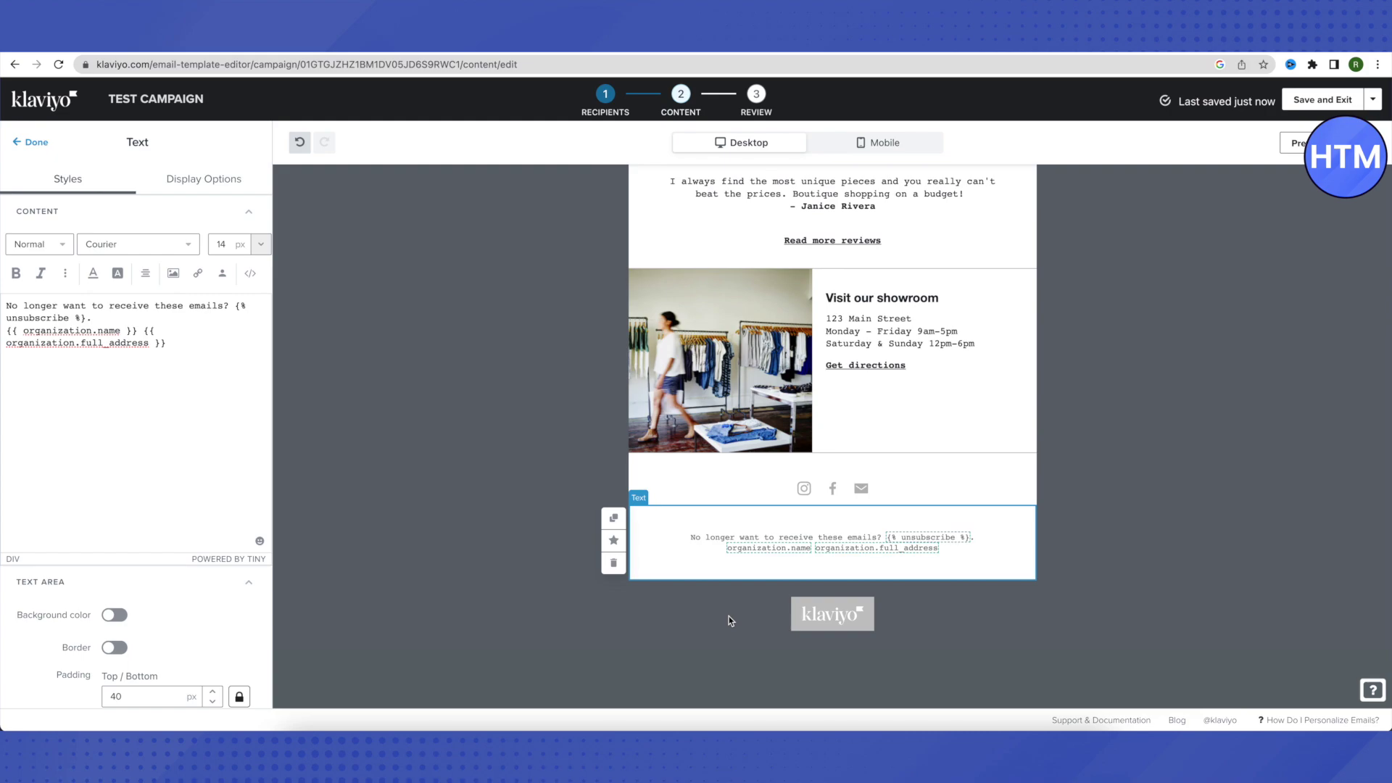
left_click(818, 622)
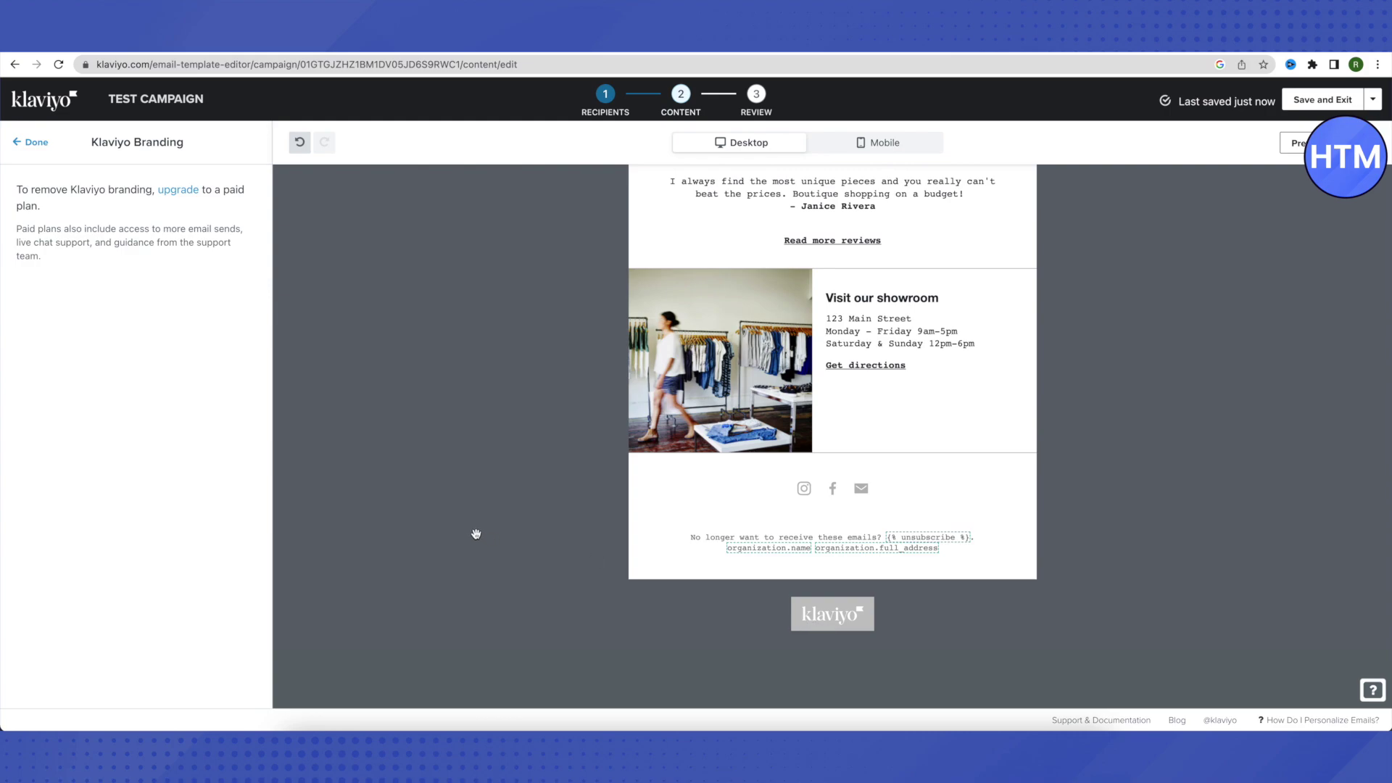
scroll(477, 536, "up", 10)
scroll(479, 538, "up", 5)
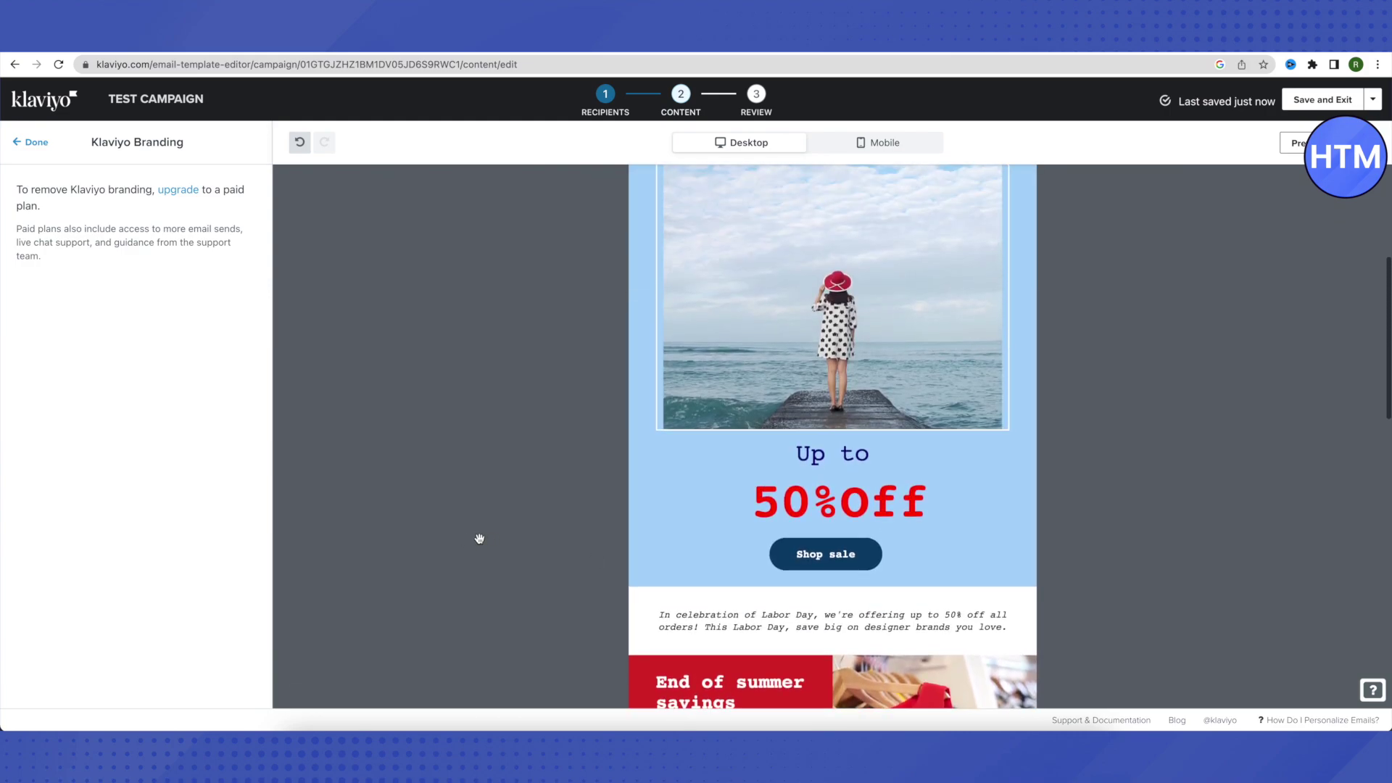
scroll(479, 538, "up", 3)
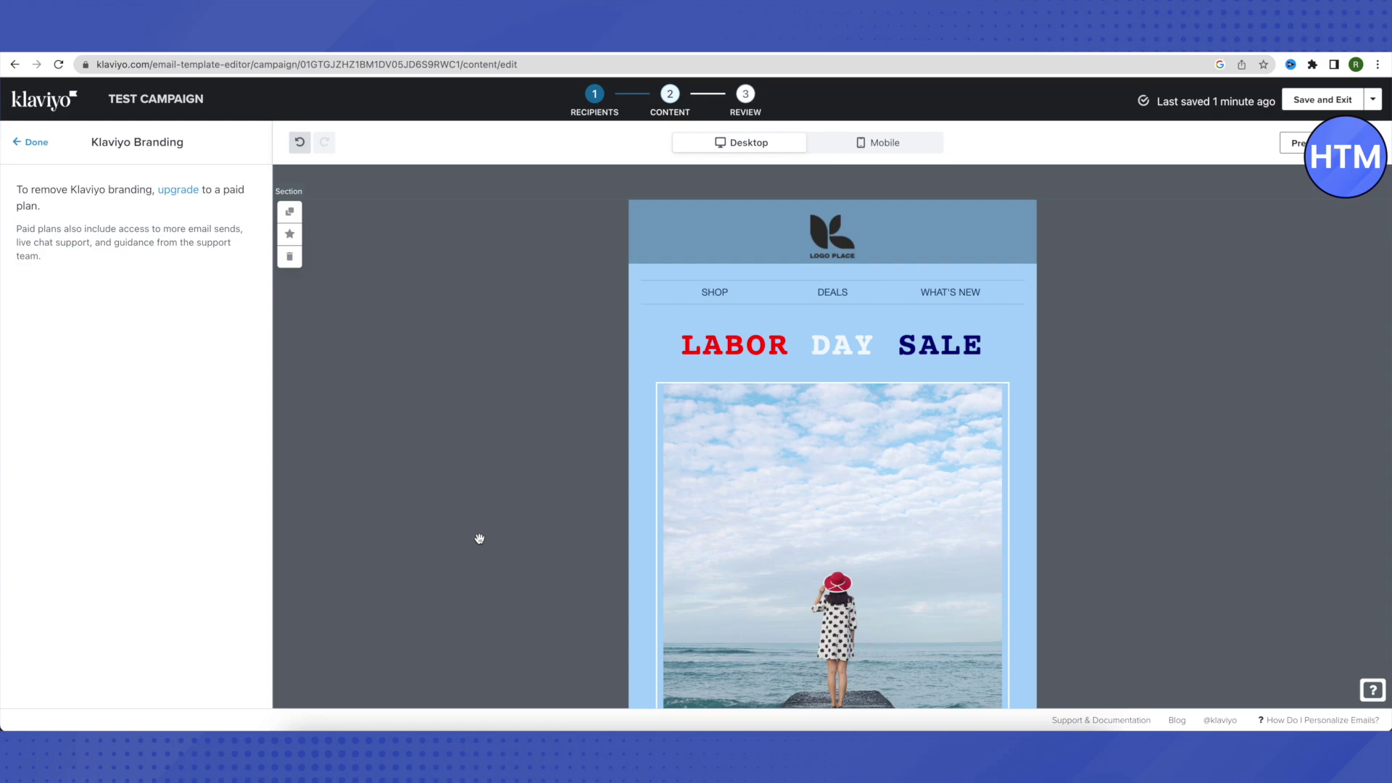
scroll(1171, 522, "down", 5)
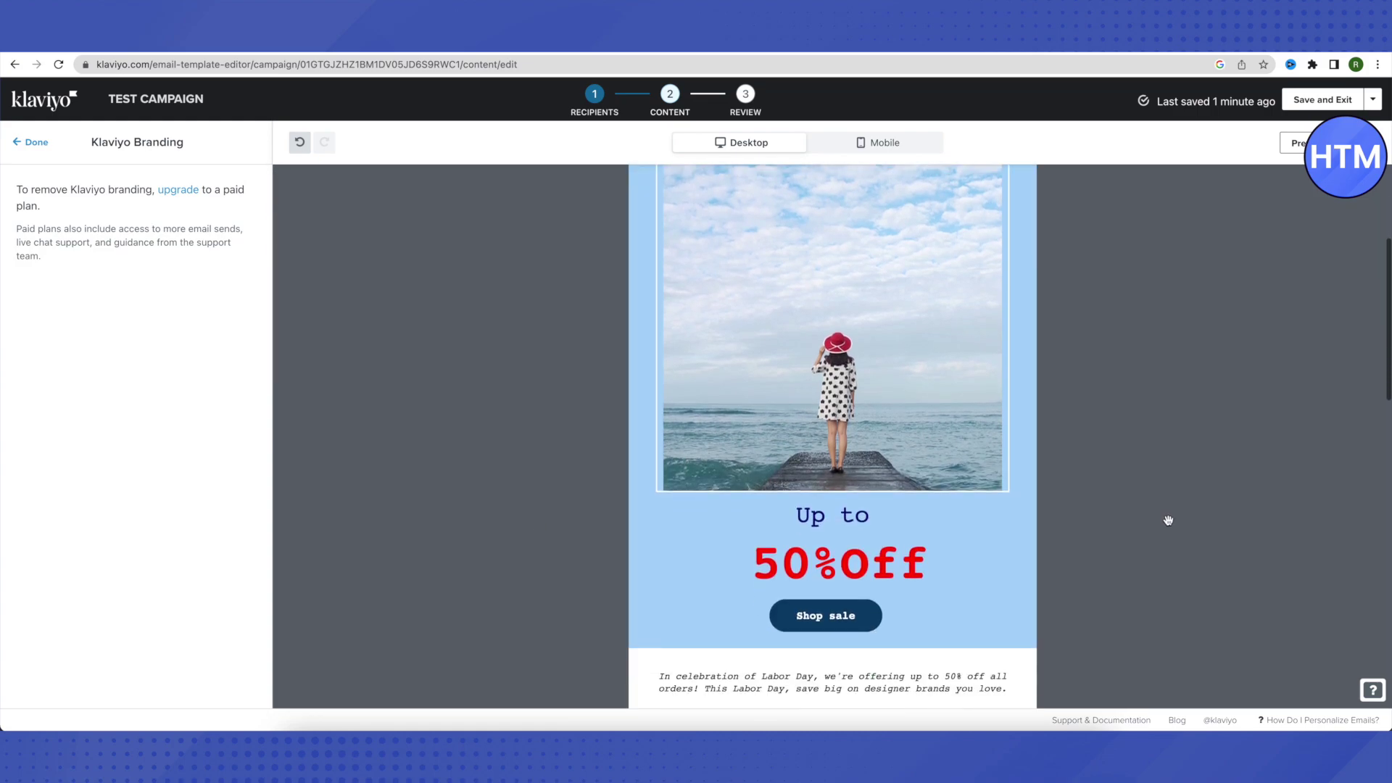
scroll(1161, 507, "up", 5)
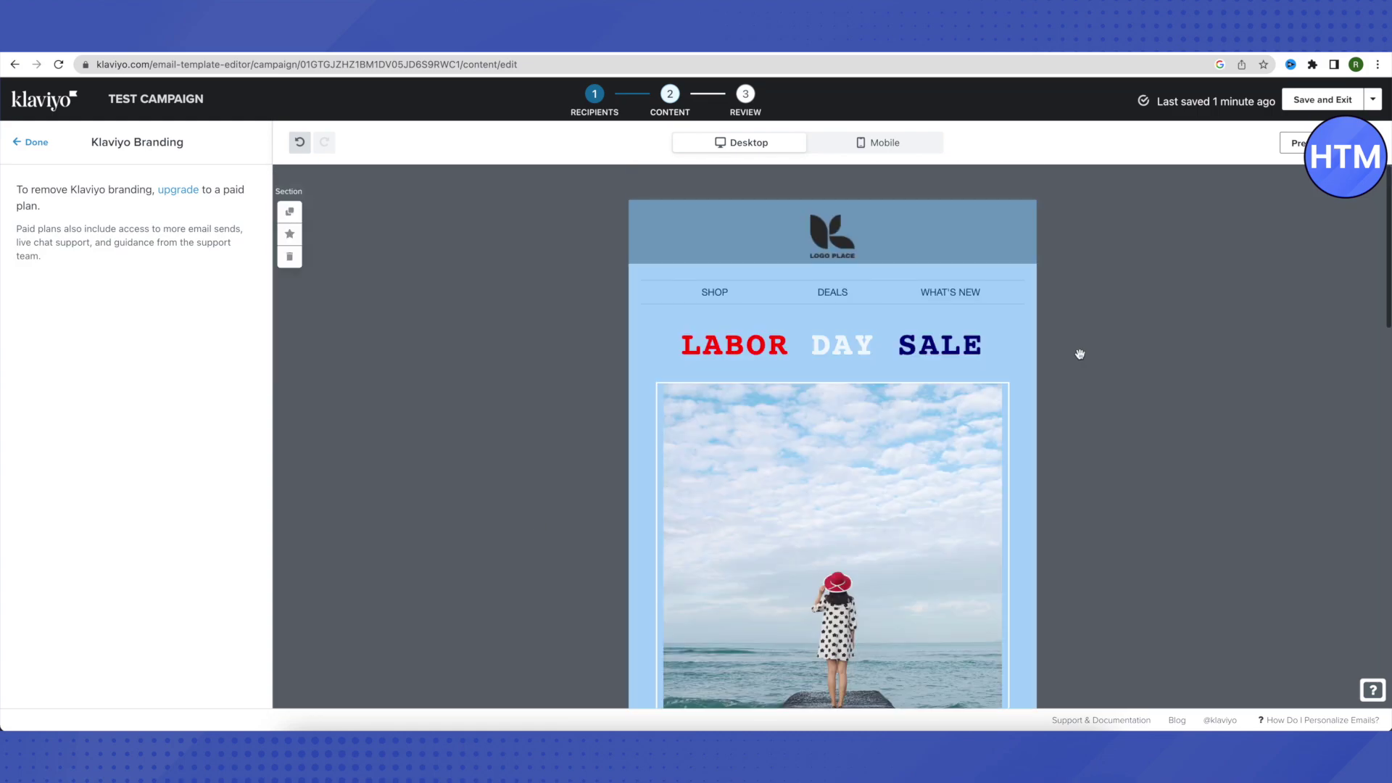
Review the mobile preview, return to desktop, and edit the 48 px LABOR DAY SALE heading
left_click(876, 143)
scroll(1070, 339, "down", 5)
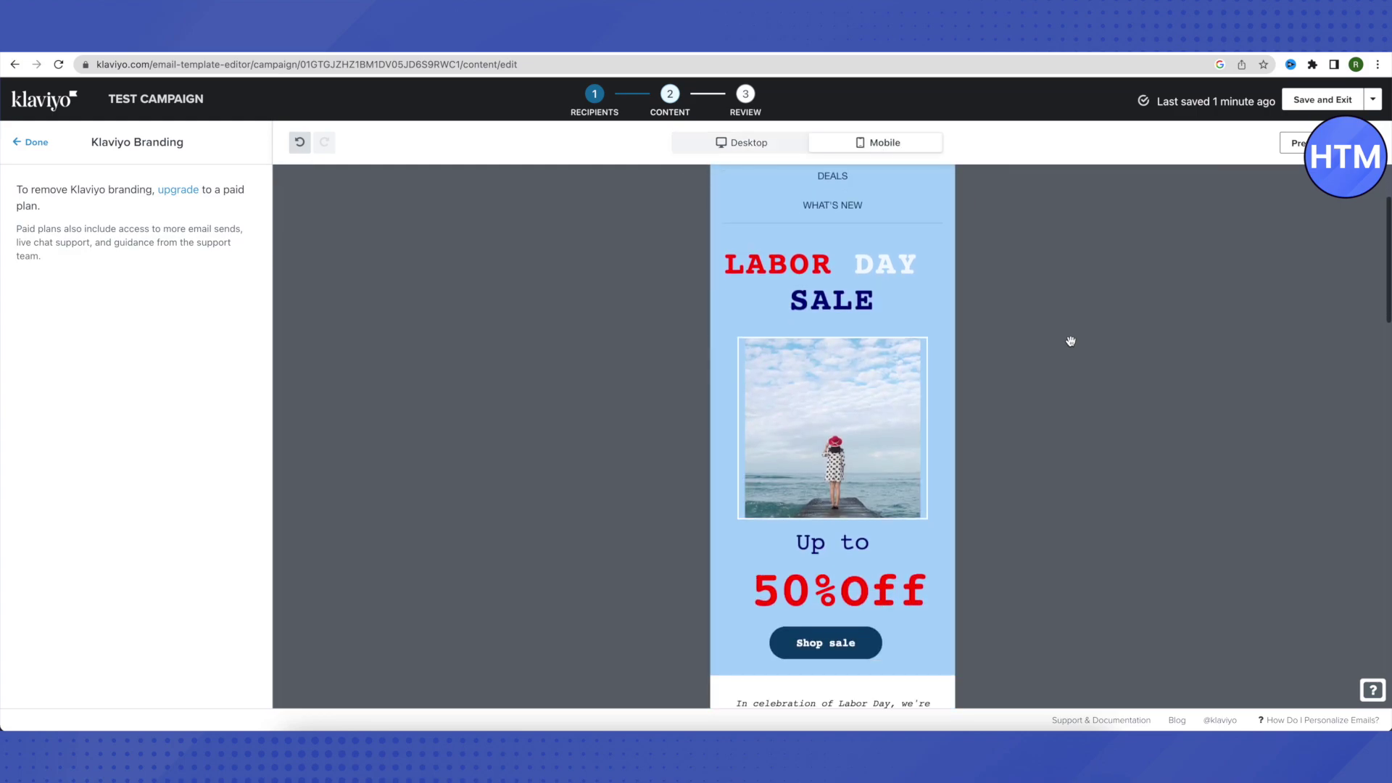
scroll(1071, 341, "down", 10)
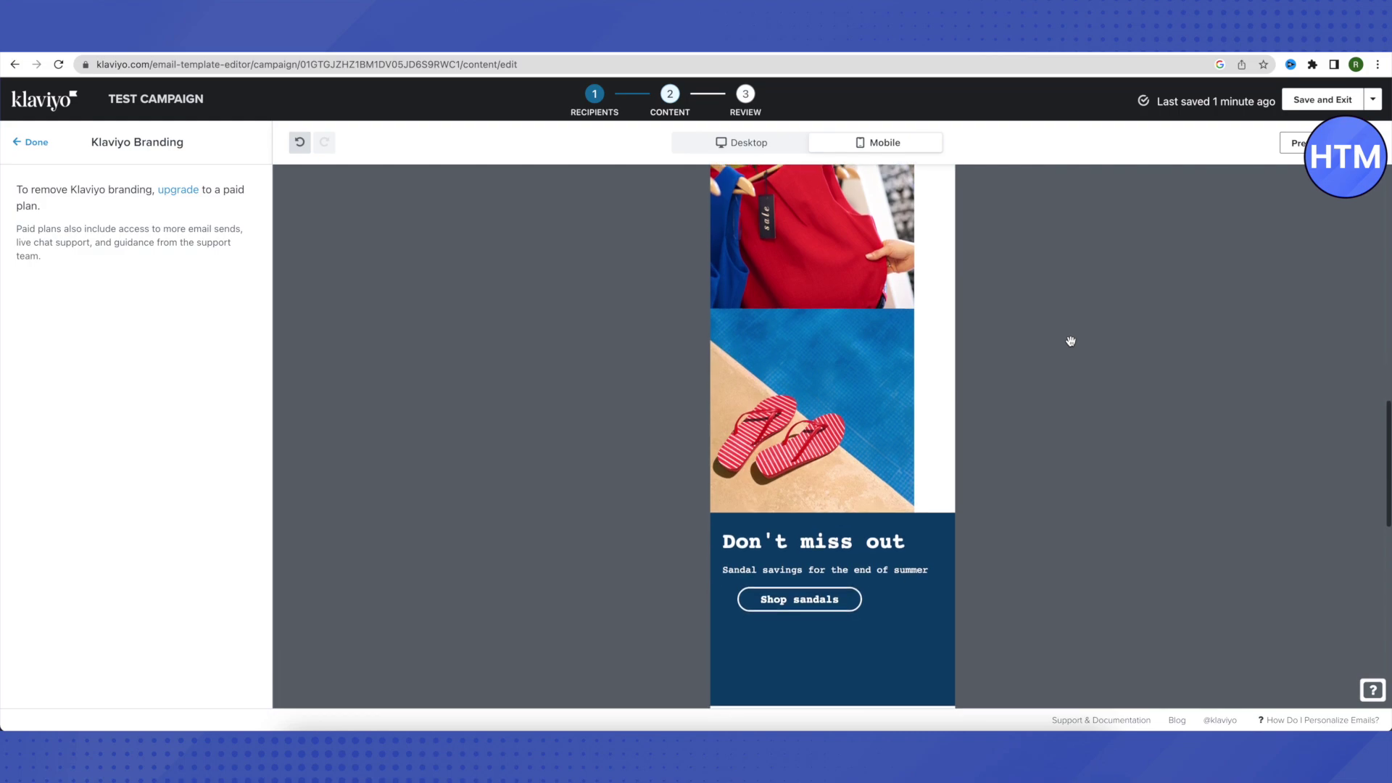
scroll(1070, 338, "down", 5)
scroll(1068, 335, "up", 15)
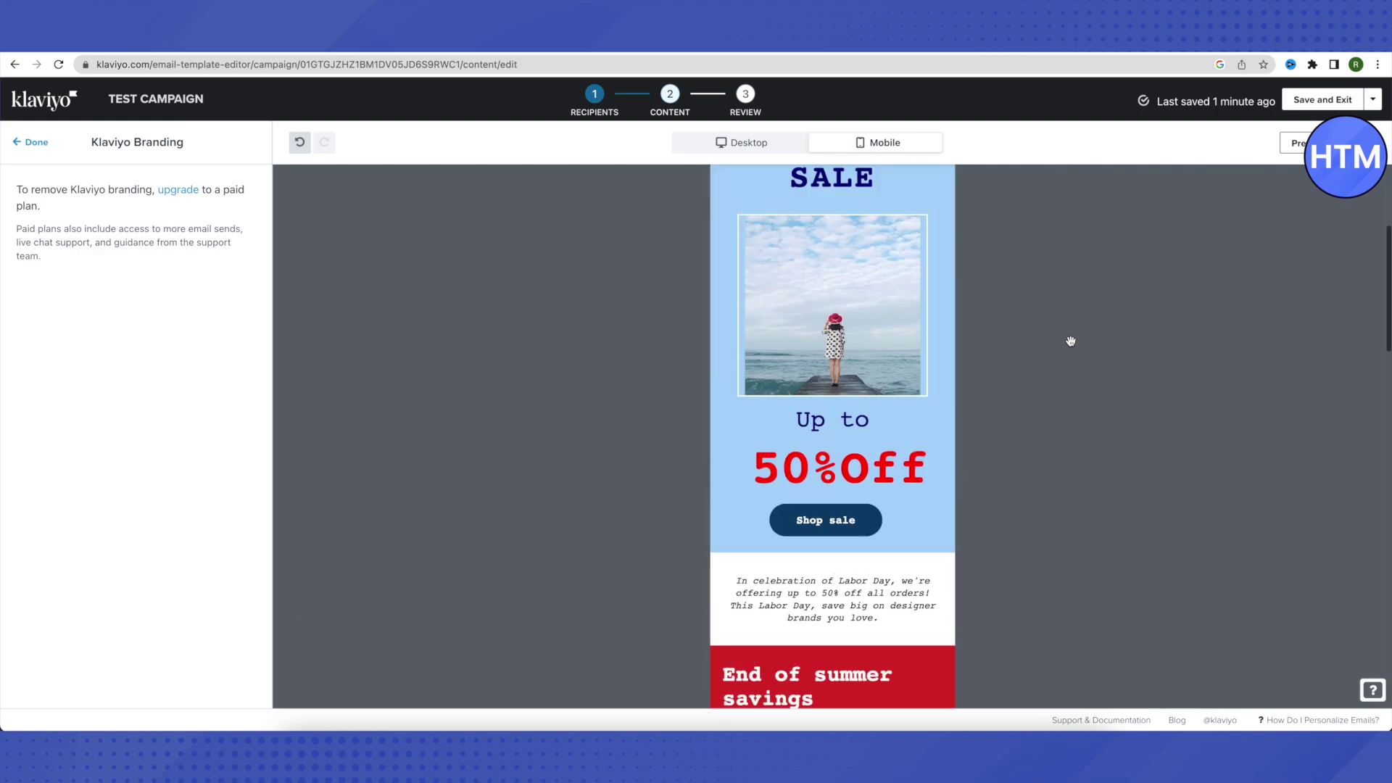
scroll(1031, 306, "up", 2)
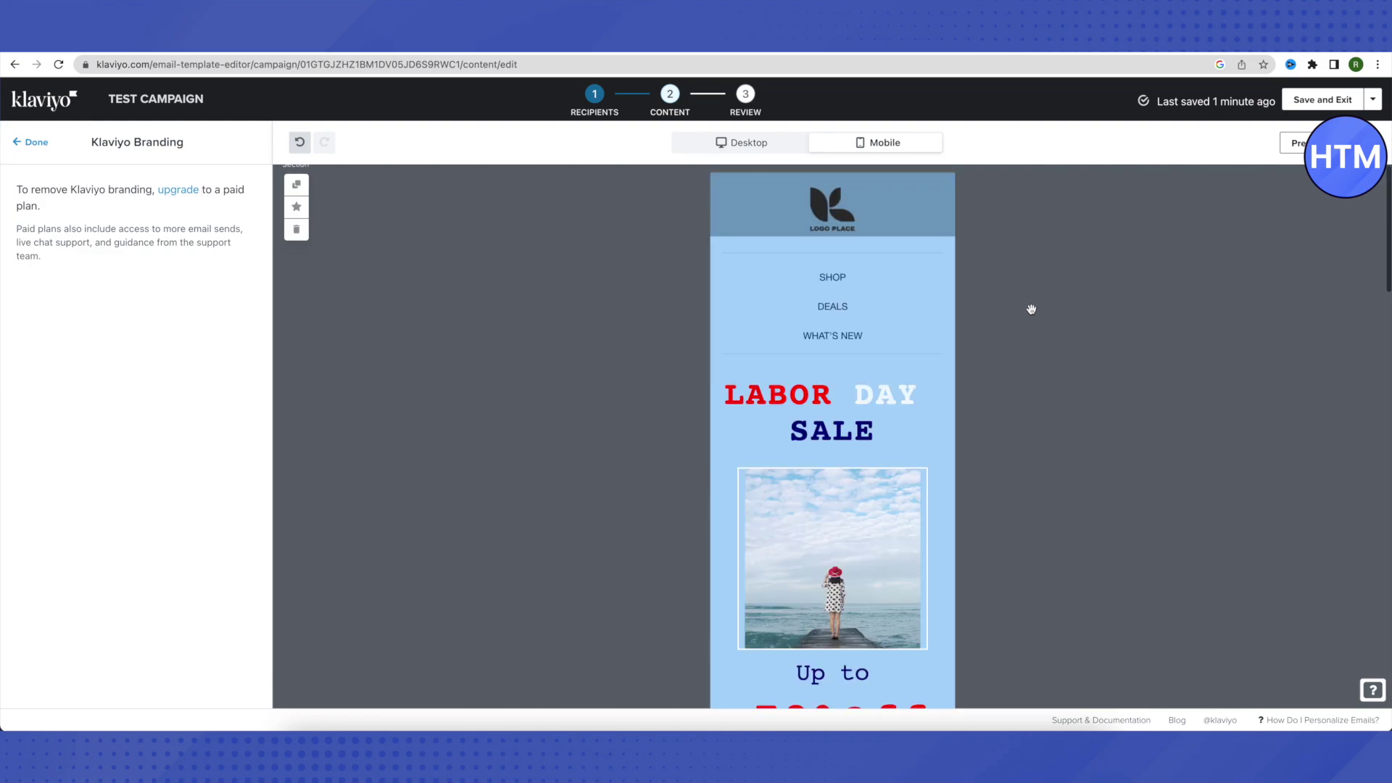
left_click(732, 145)
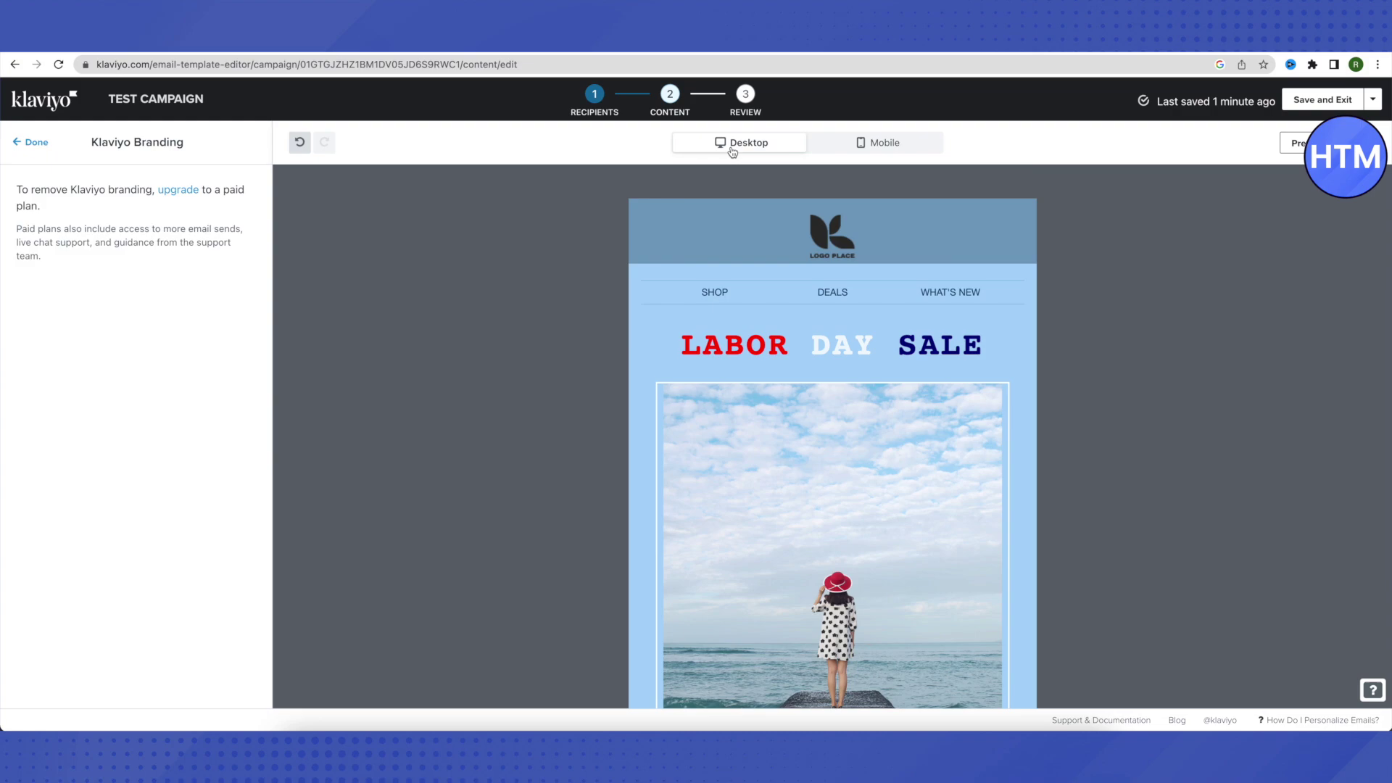
left_click(864, 350)
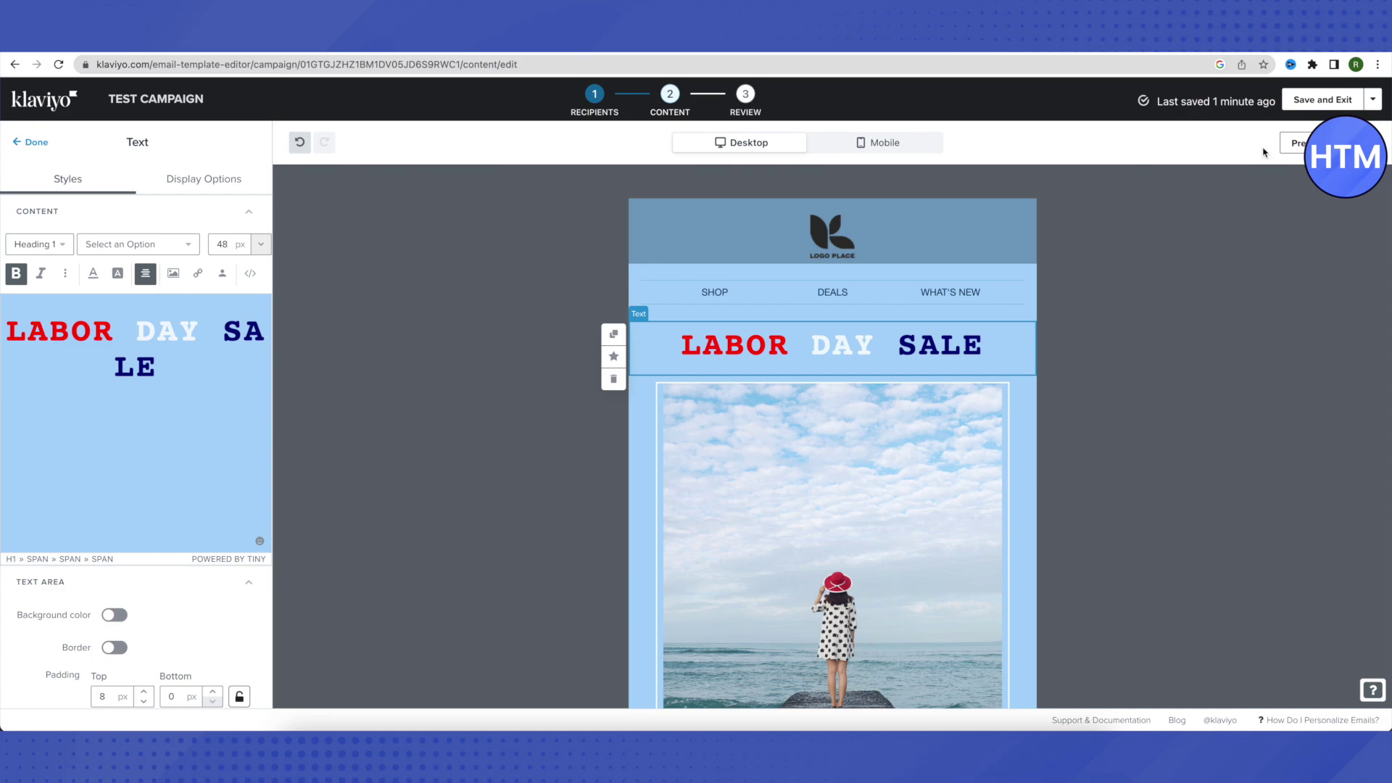
Save and exit the editor, then review the Labor Day email preview on the Content step
left_click(1324, 100)
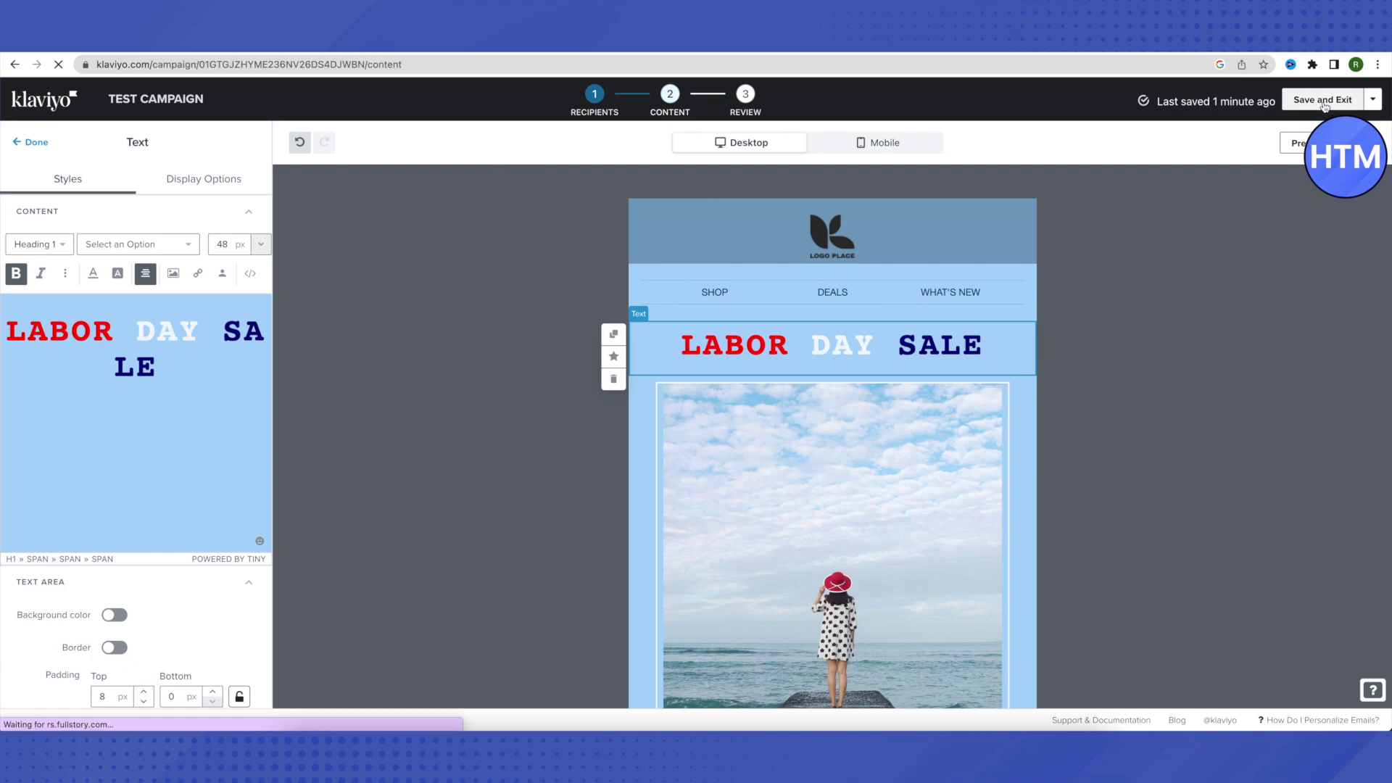
scroll(965, 471, "down", 5)
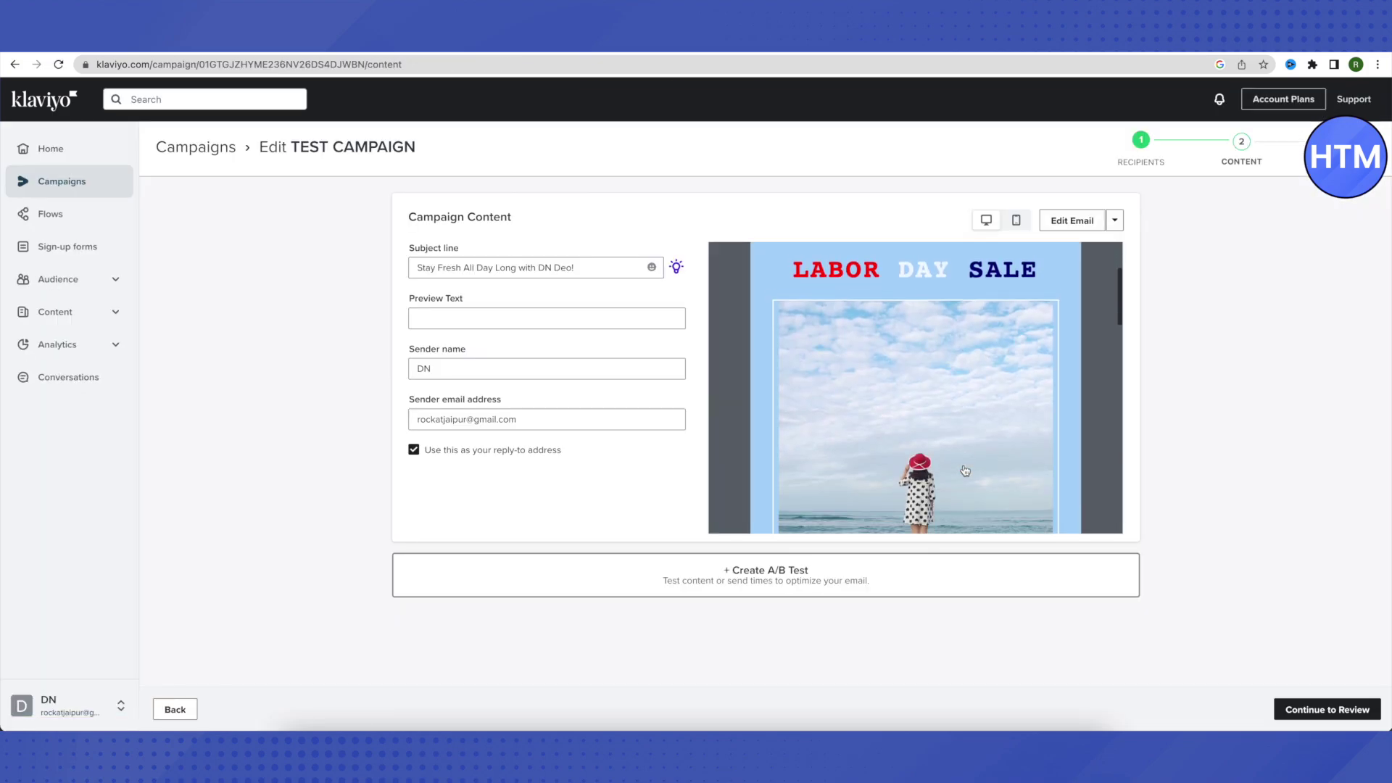
scroll(961, 466, "up", 5)
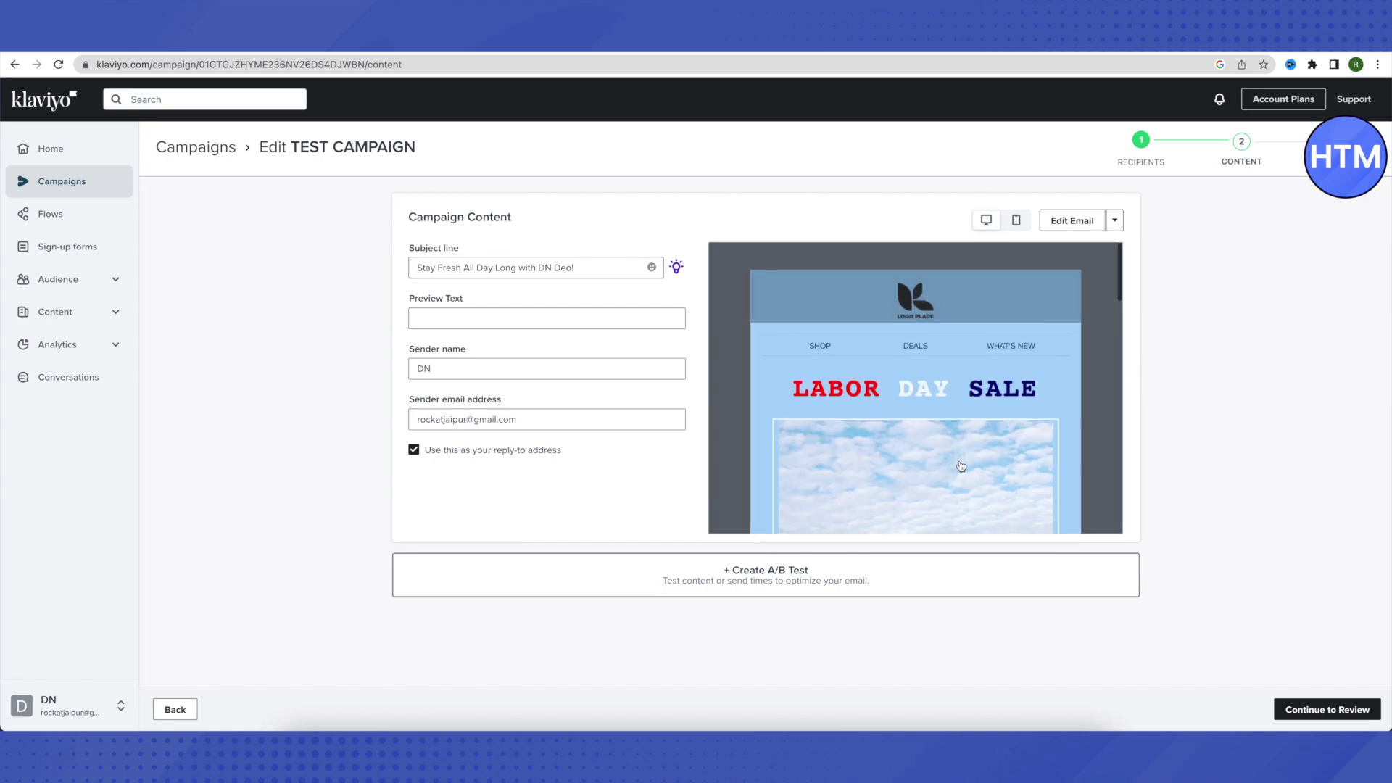
scroll(960, 466, "down", 10)
scroll(960, 467, "down", 2)
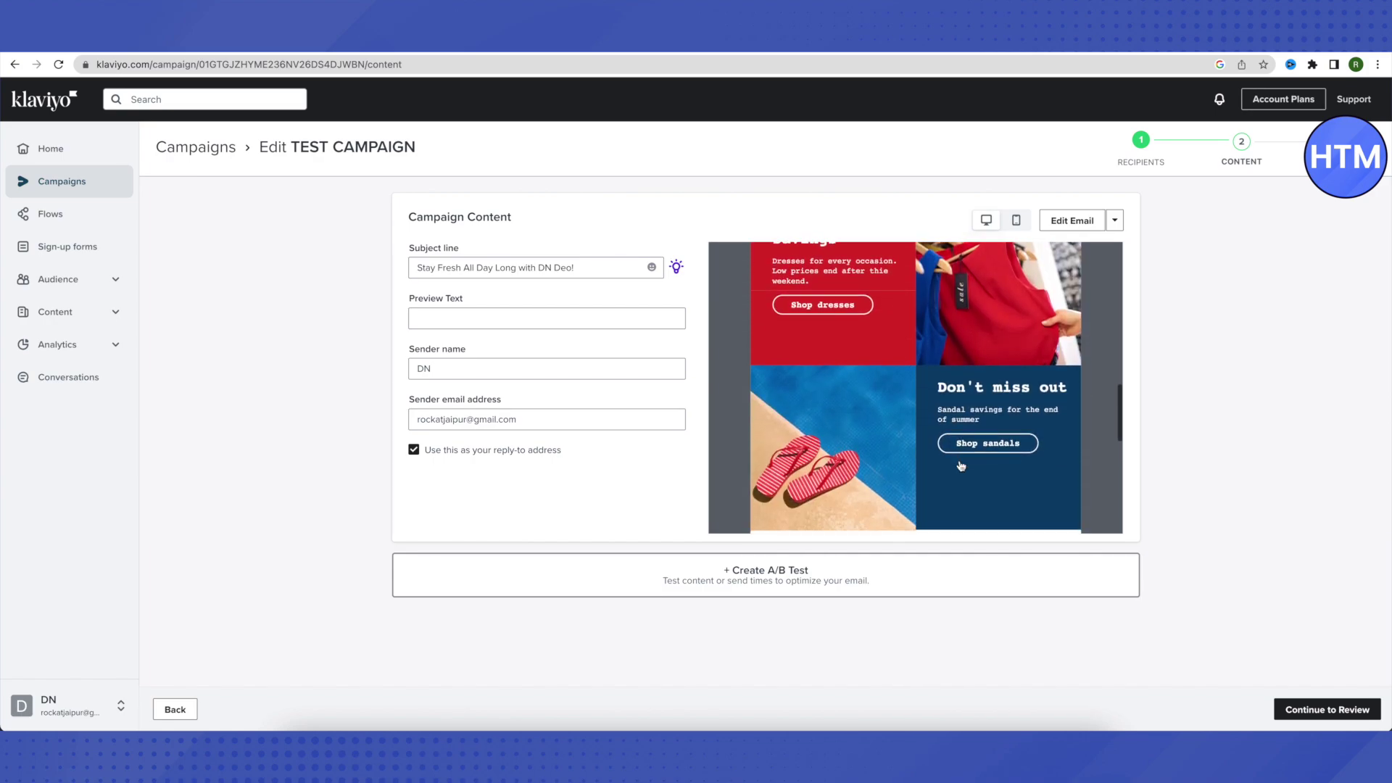
scroll(961, 467, "up", 7)
scroll(960, 466, "down", 5)
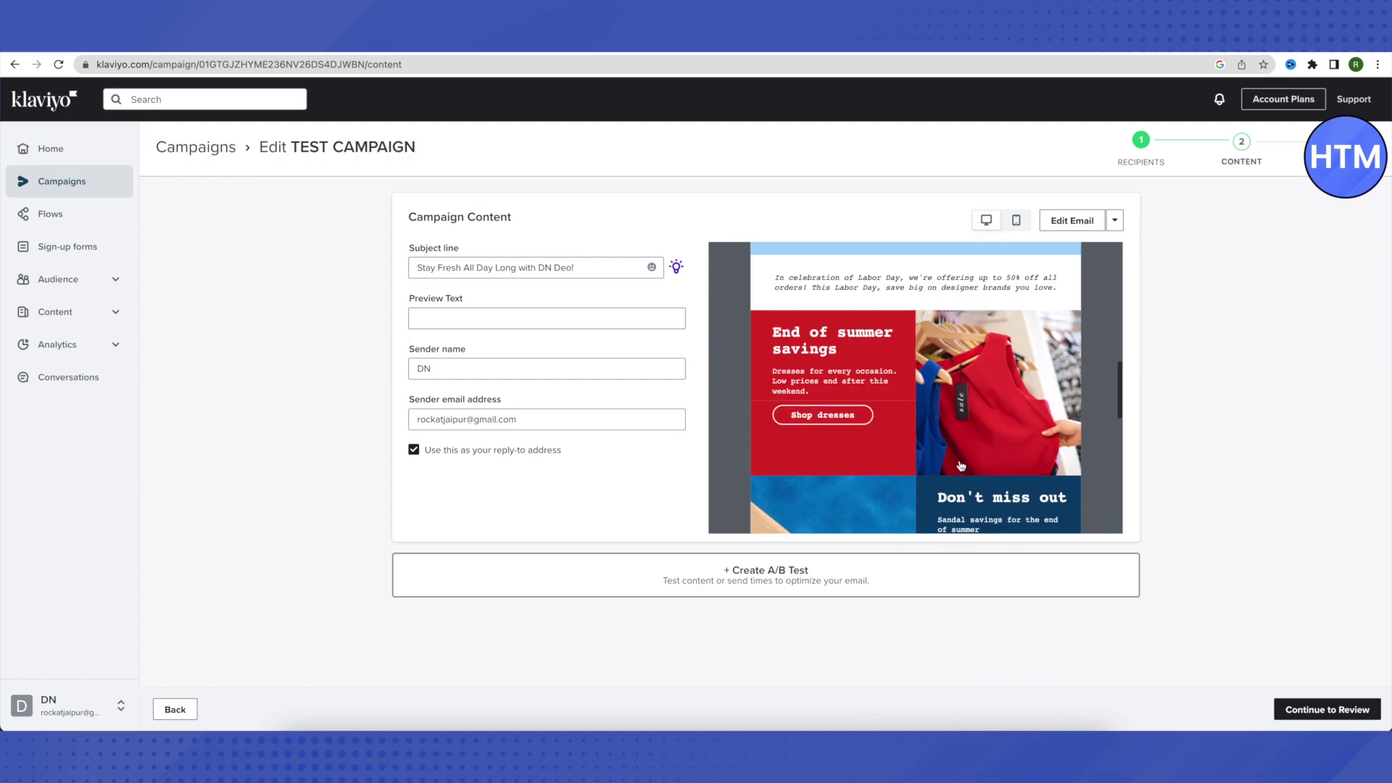
scroll(961, 466, "up", 8)
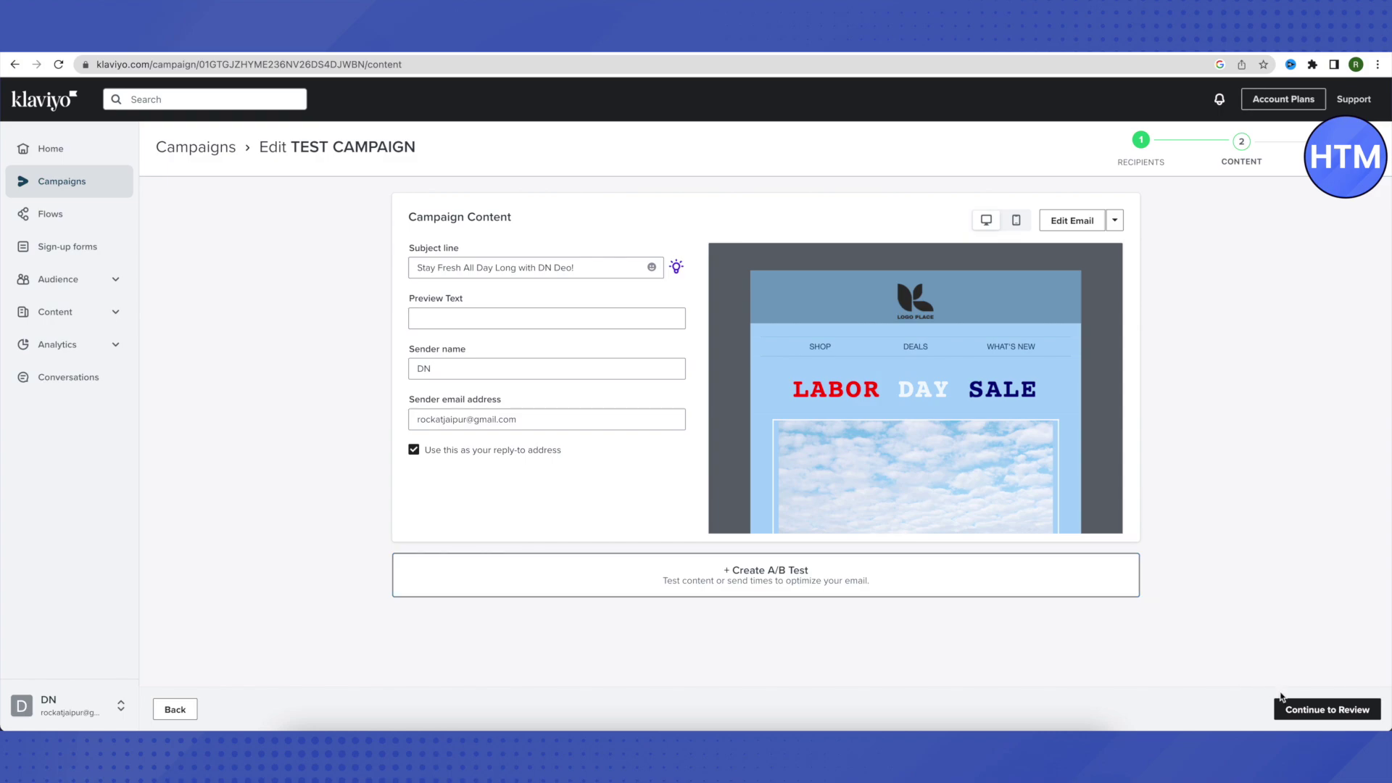
Continue to Review and Send and check the fully ticked Ready to Send checklist
left_click(1316, 714)
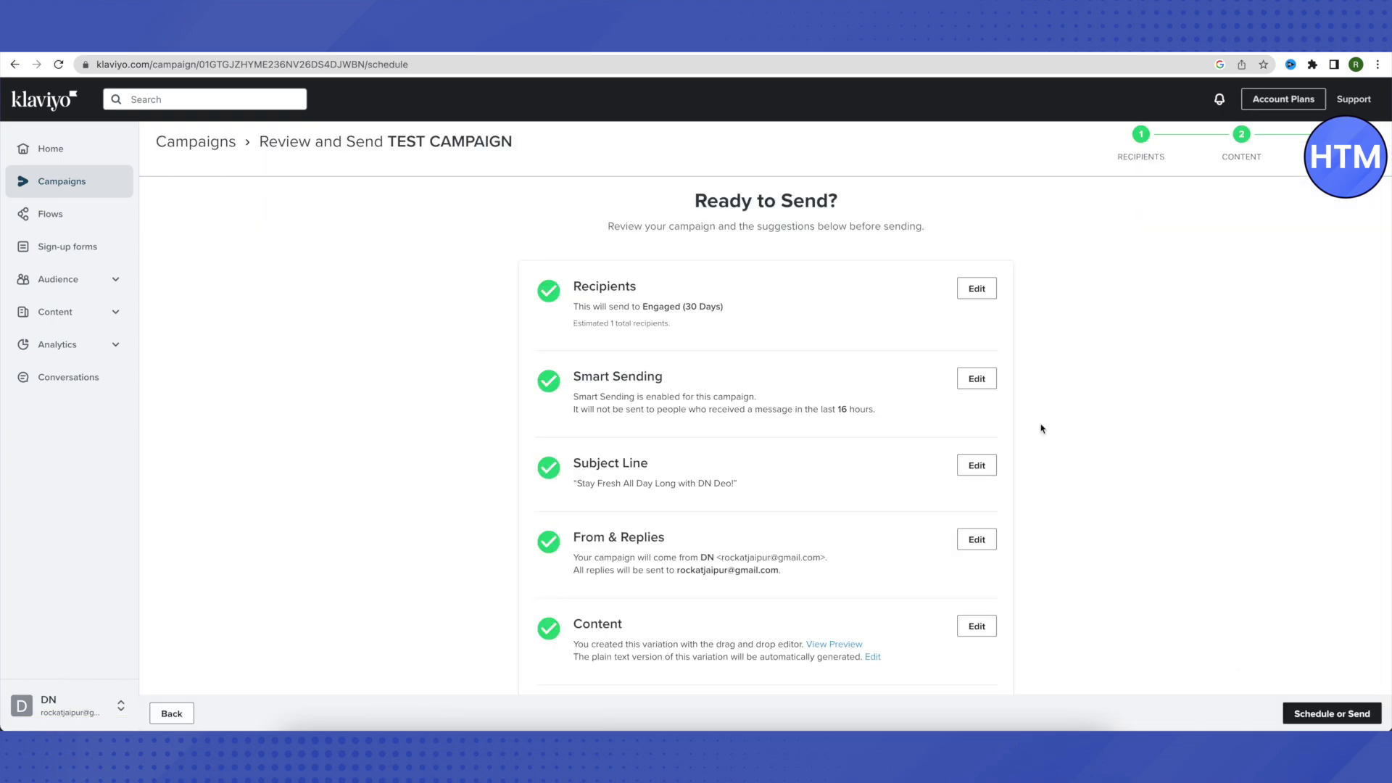
scroll(1041, 429, "down", 5)
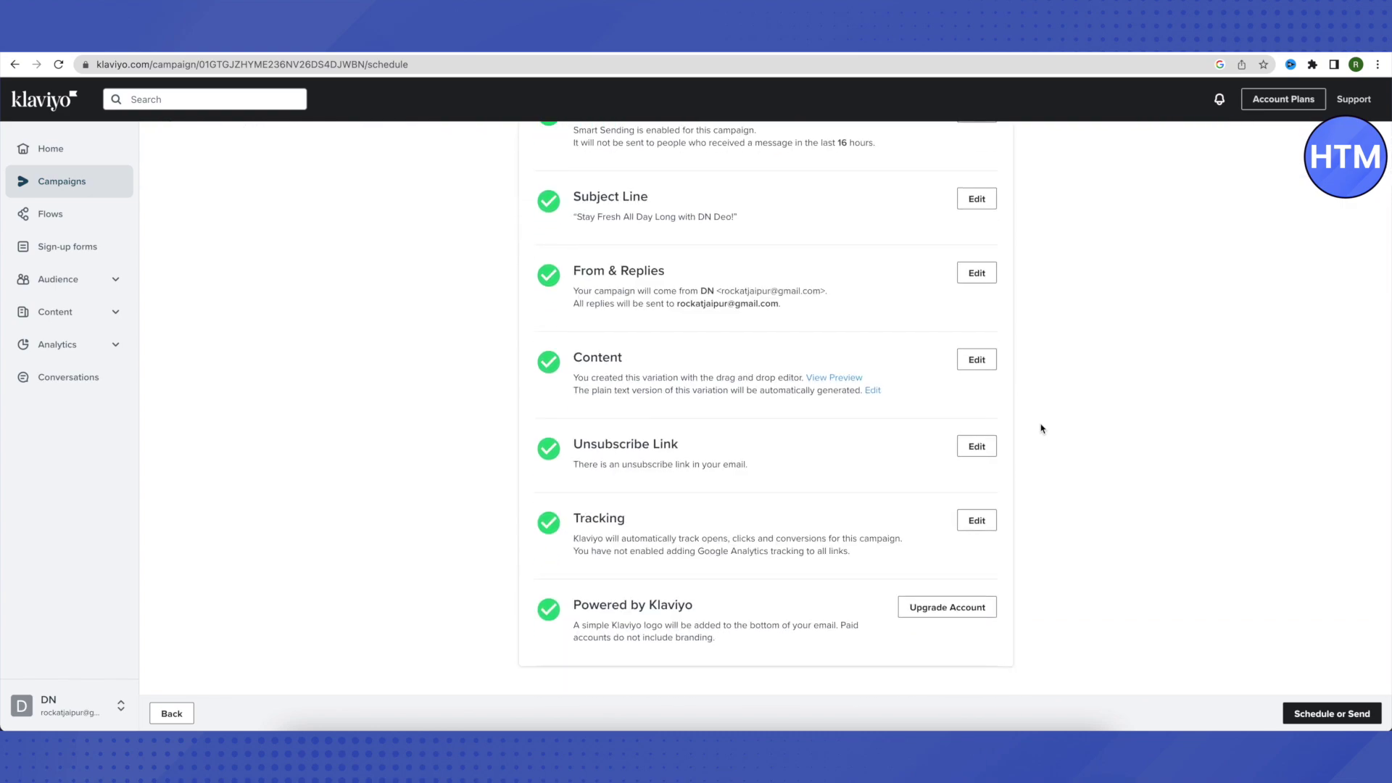
scroll(1041, 429, "up", 5)
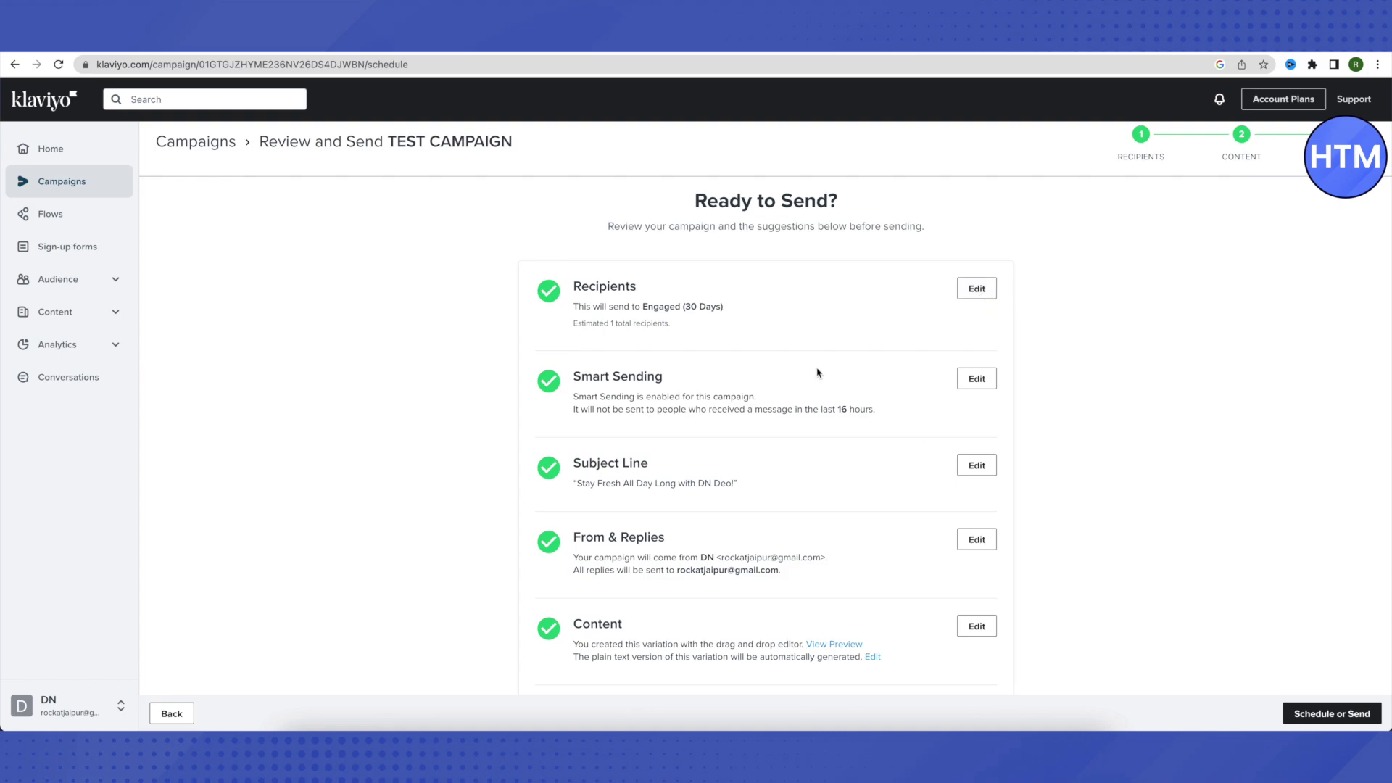
scroll(814, 455, "down", 1)
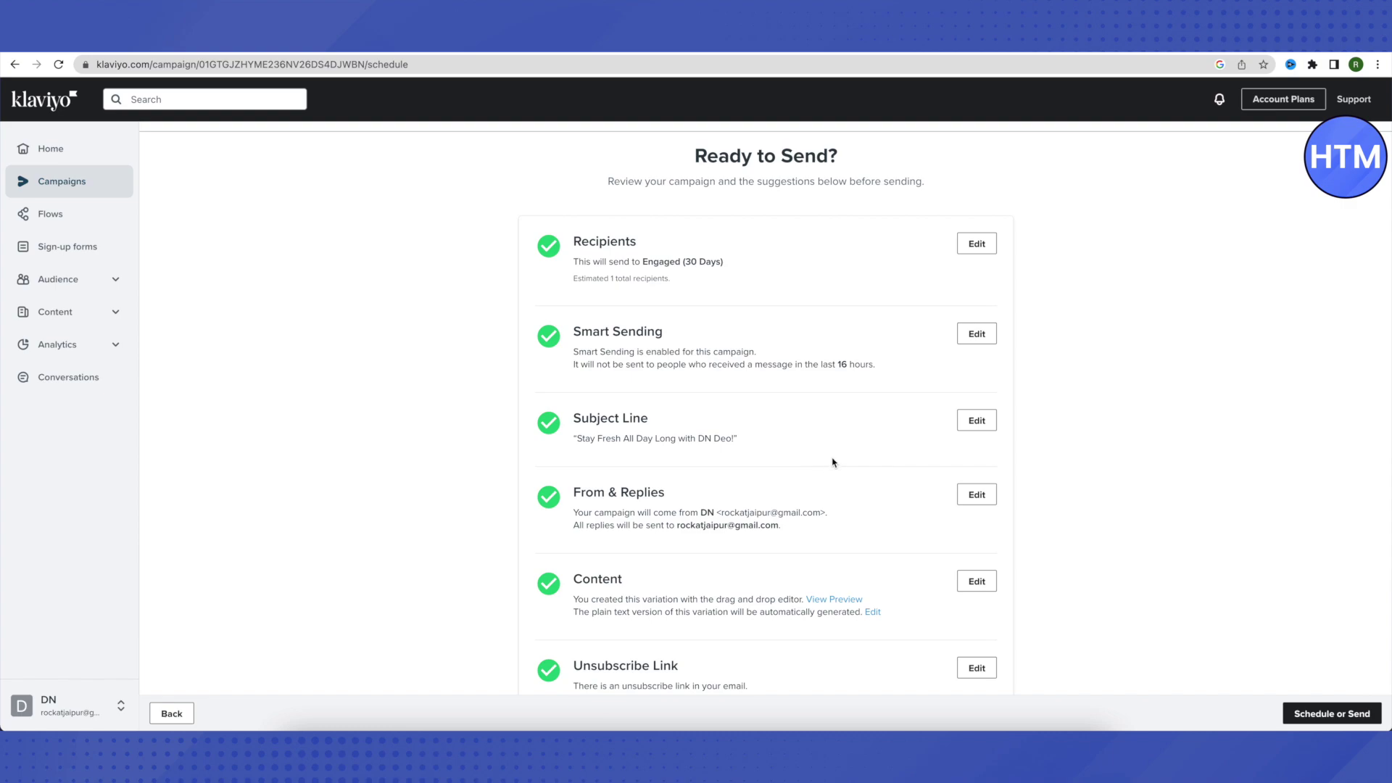
scroll(838, 461, "down", 3)
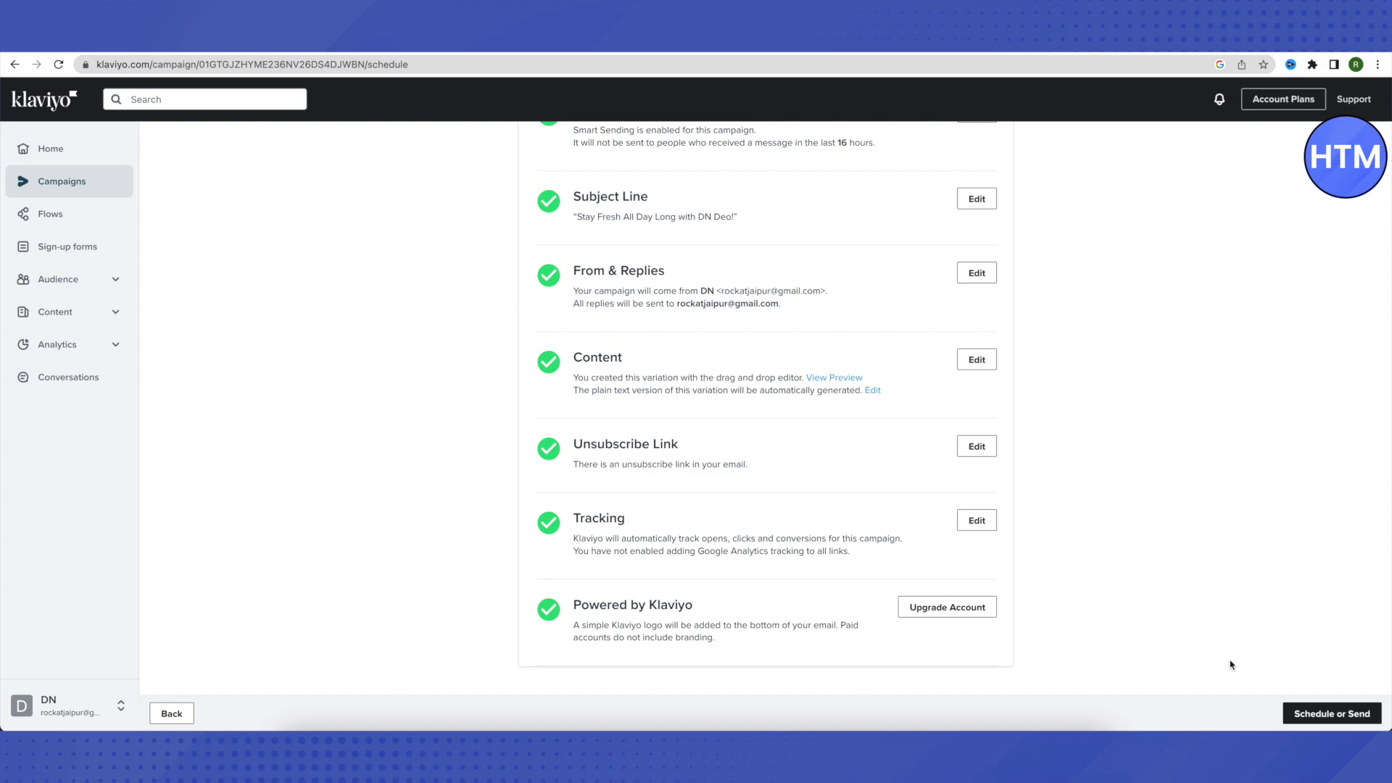
Open the Schedule or Send dialog for TEST CAMPAIGN
left_click(1321, 714)
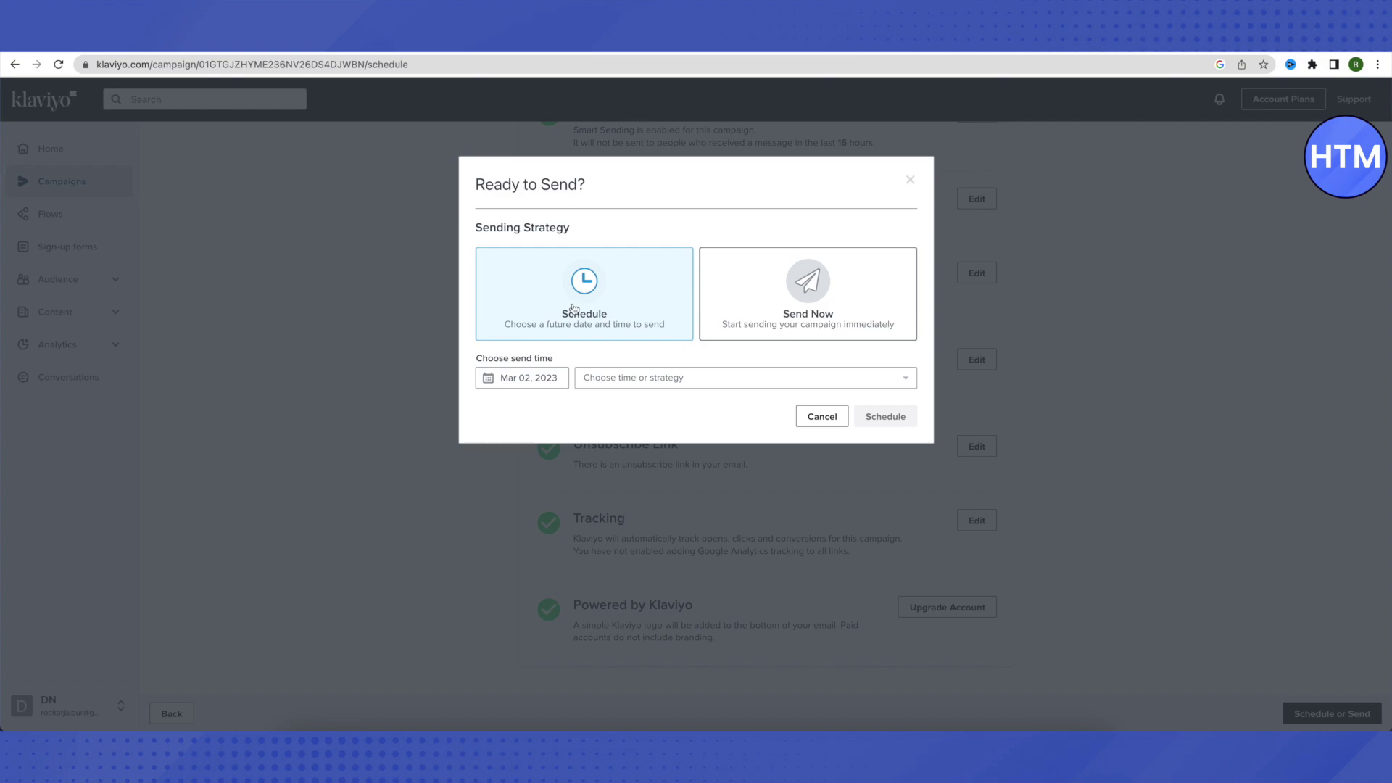